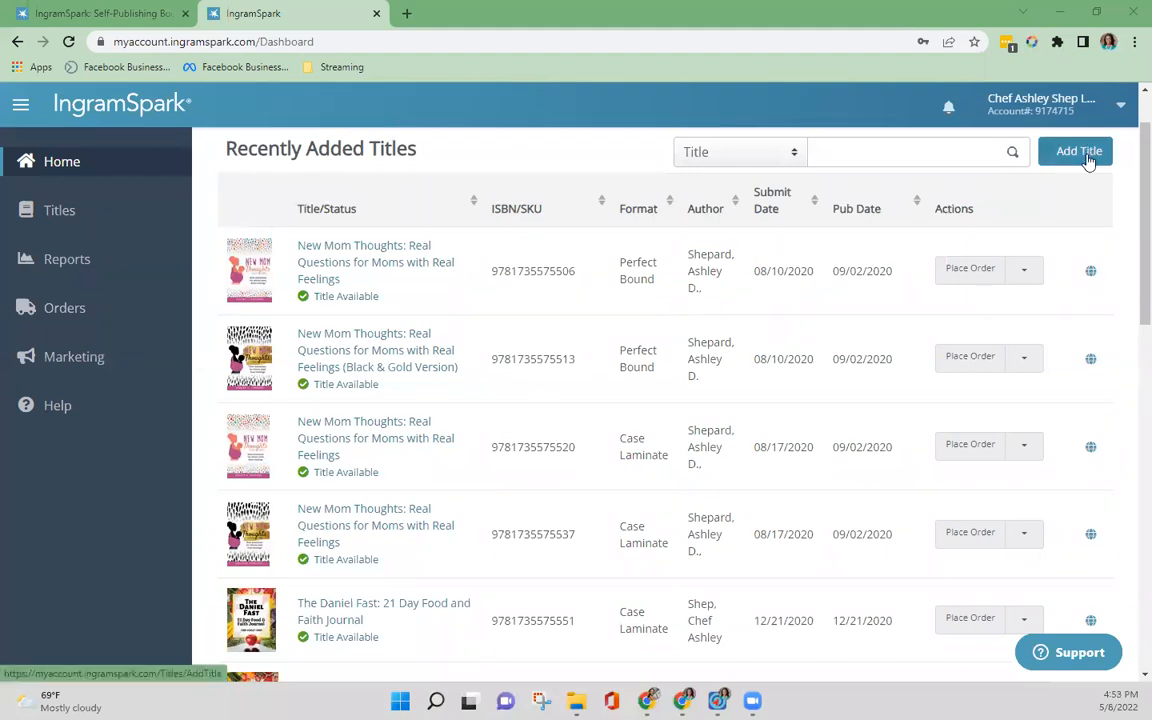
Step: Start a new title as Print Book Only and indicate that all files are ready to upload
click(1087, 155)
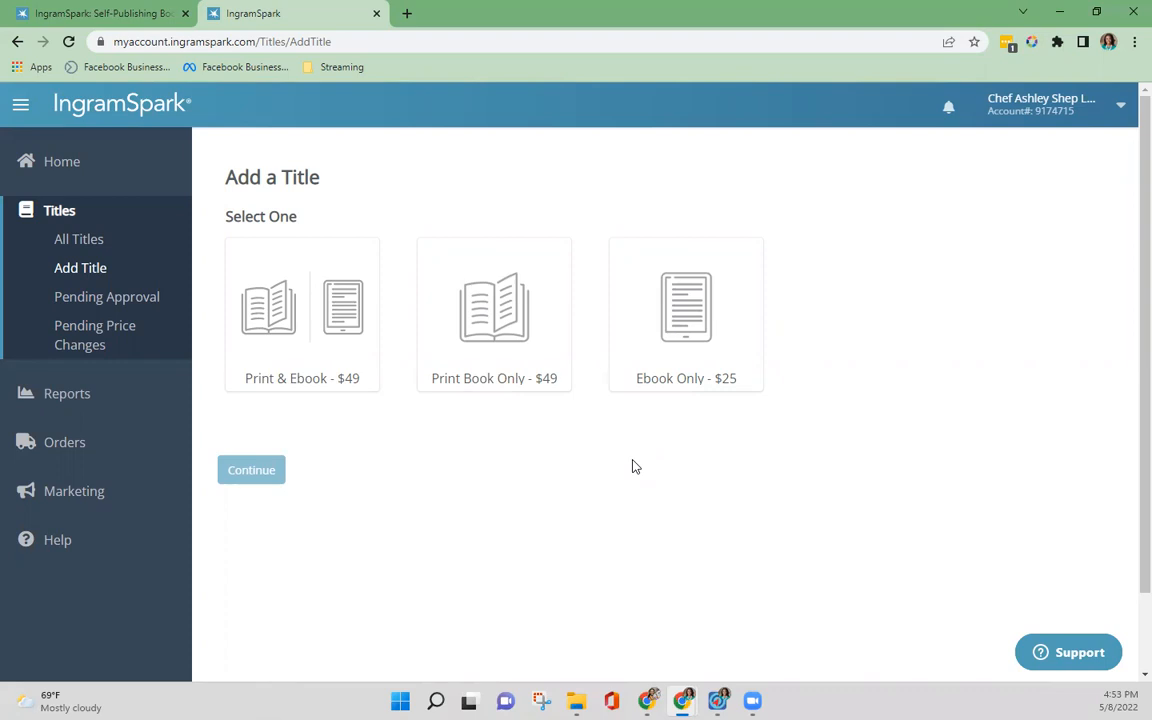
click(490, 352)
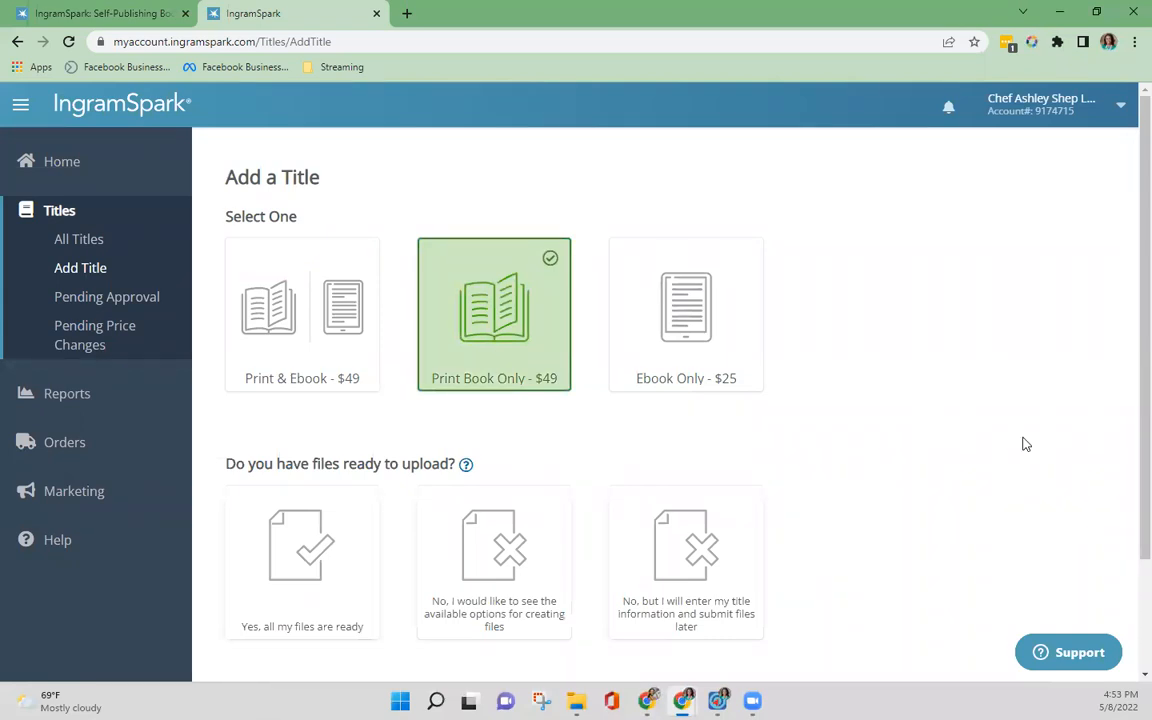
scroll(815, 470, down, 1)
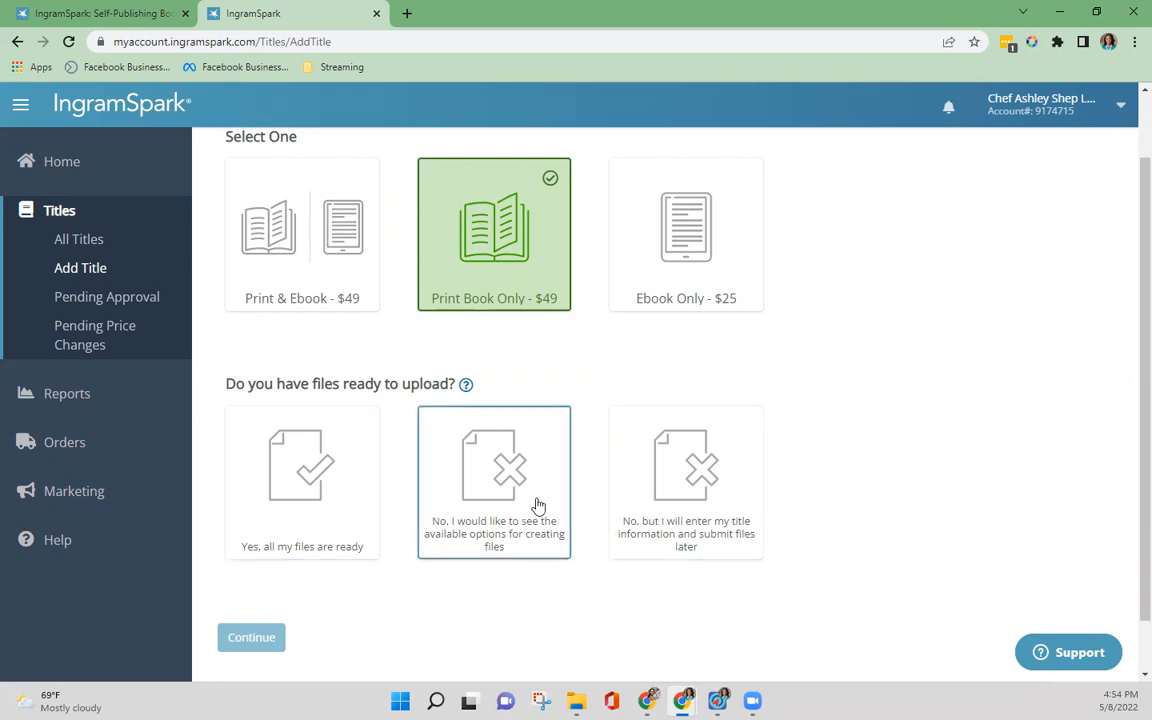
click(290, 505)
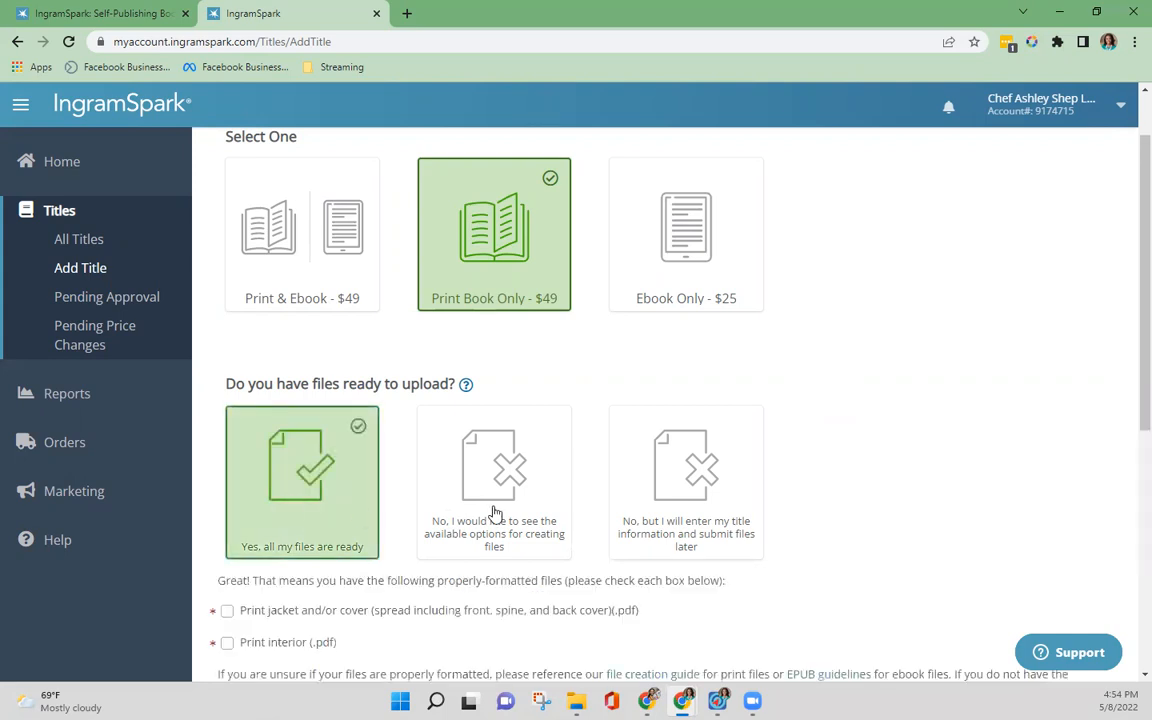
Step: Confirm that both the print jacket/cover PDF and the print interior PDF are properly formatted
scroll(760, 435, down, 2)
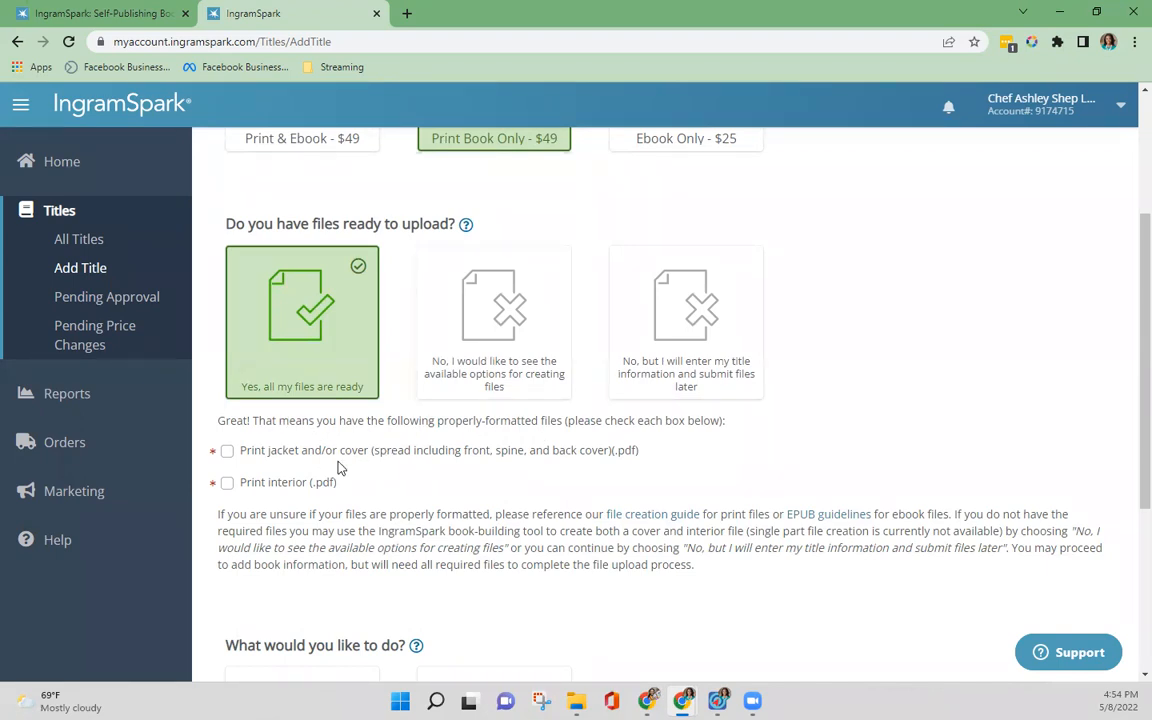
click(227, 484)
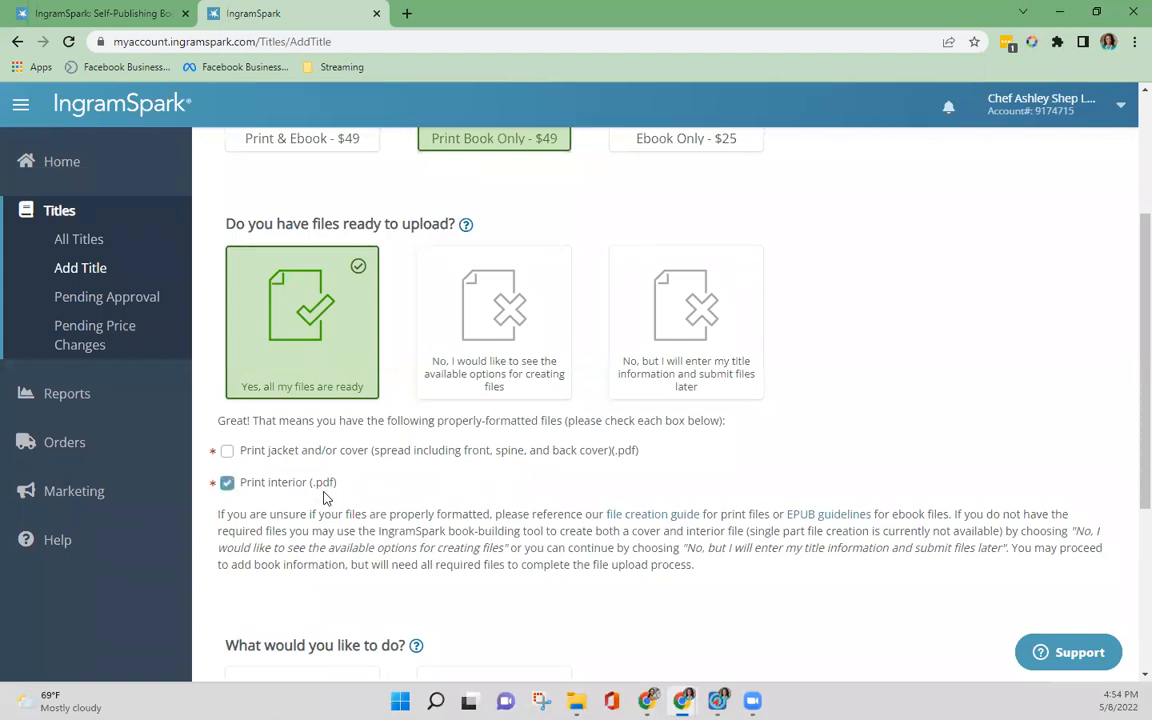
click(227, 452)
Step: Choose to print, distribute, and sell the book, and continue to the title information form
scroll(468, 495, down, 1)
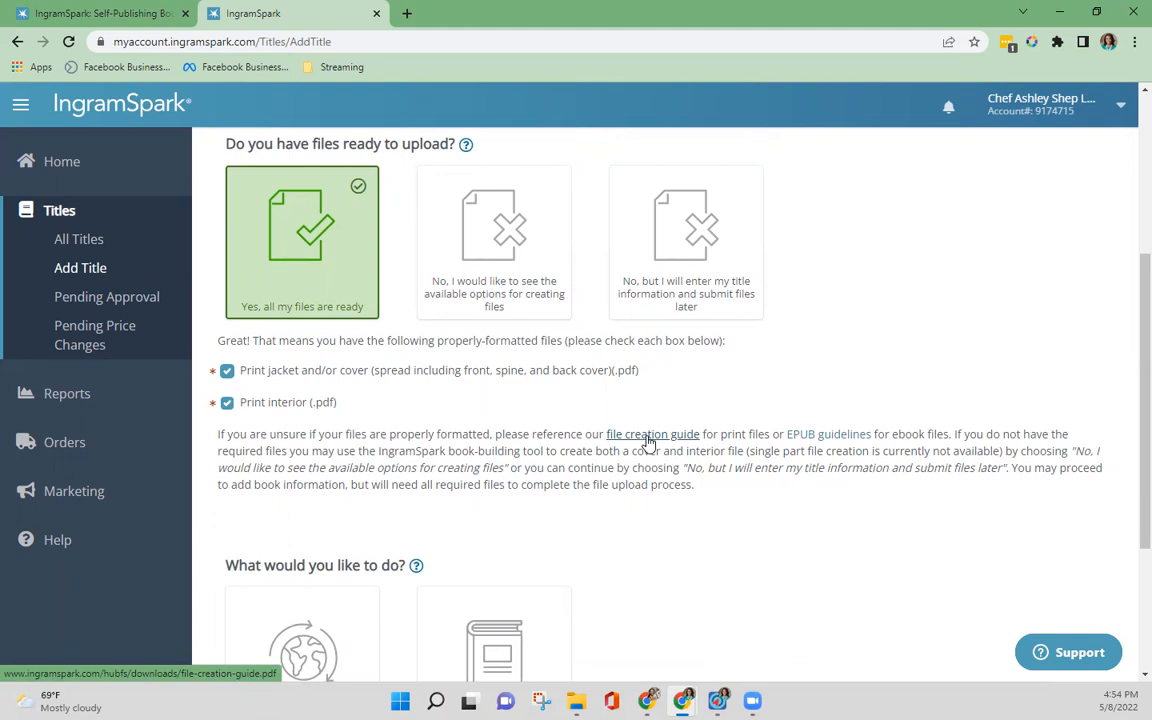
scroll(648, 441, down, 3)
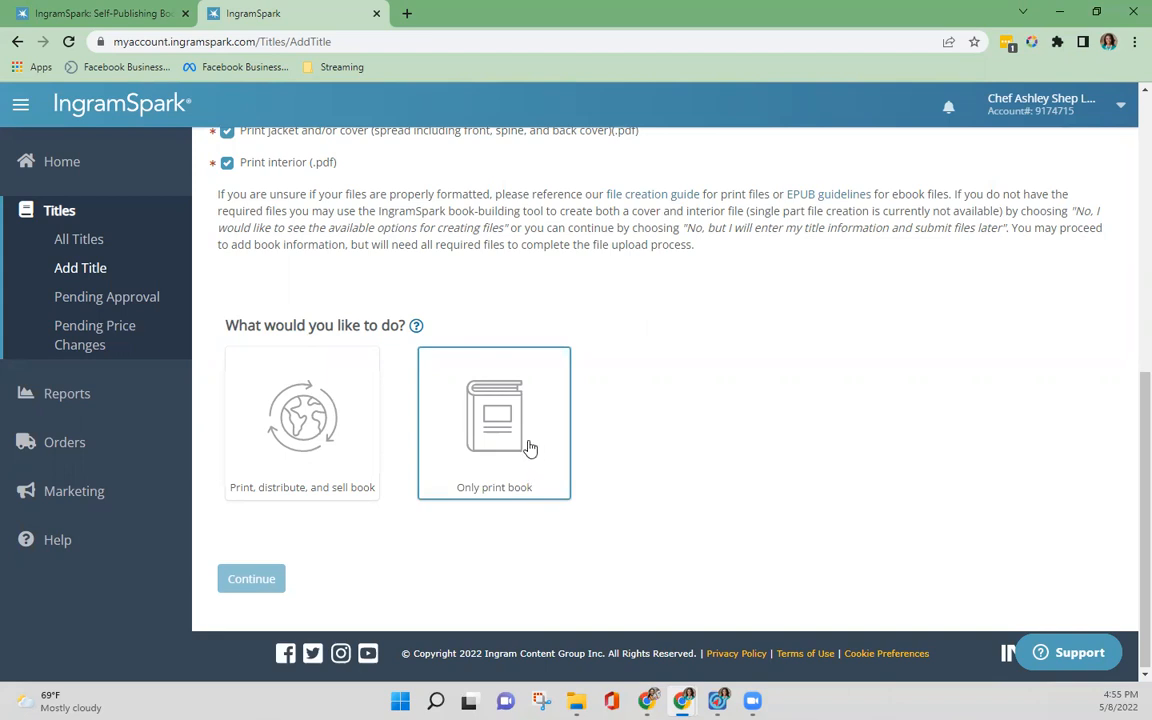
click(308, 466)
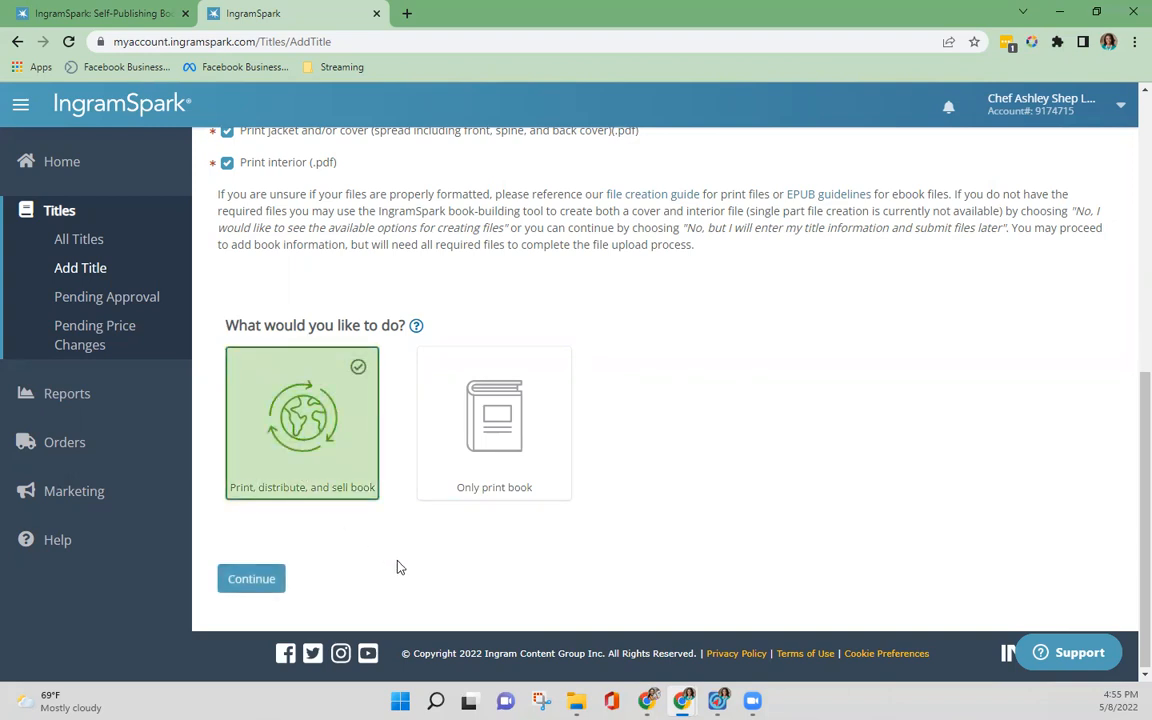
click(266, 588)
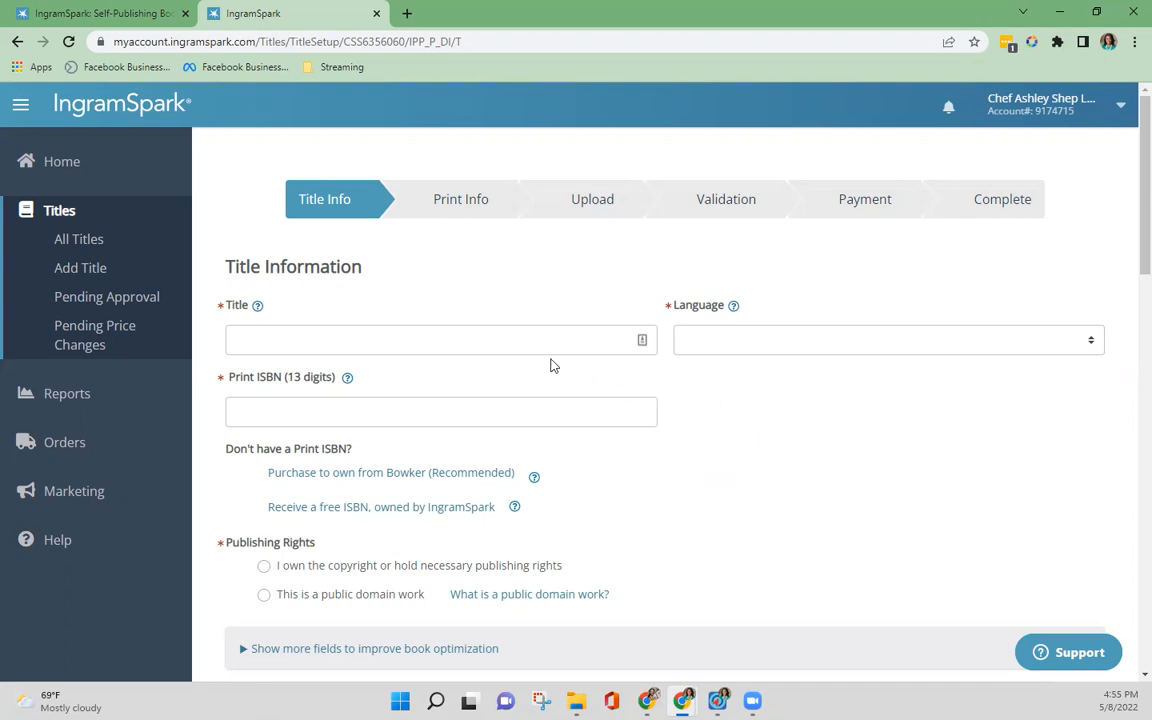
Step: Enter "Testing New Mom Thoughts" as the book title and set its language to English
click(536, 346)
text(Test)
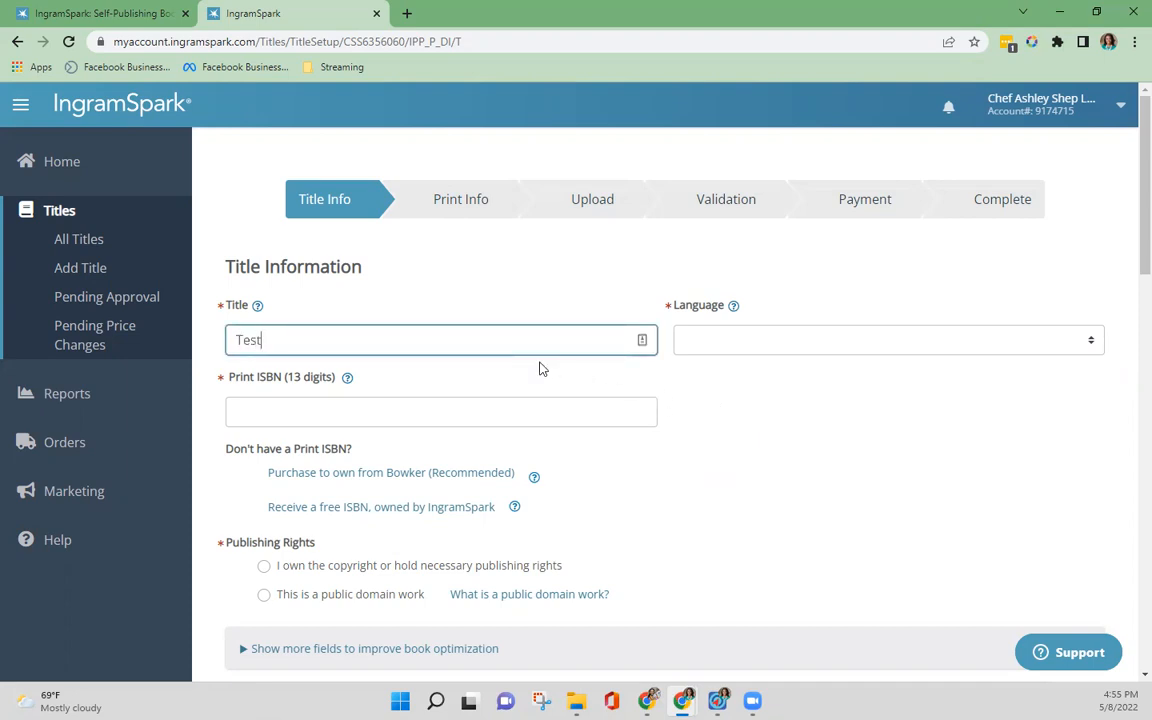
text(ing New Mom Thoughts)
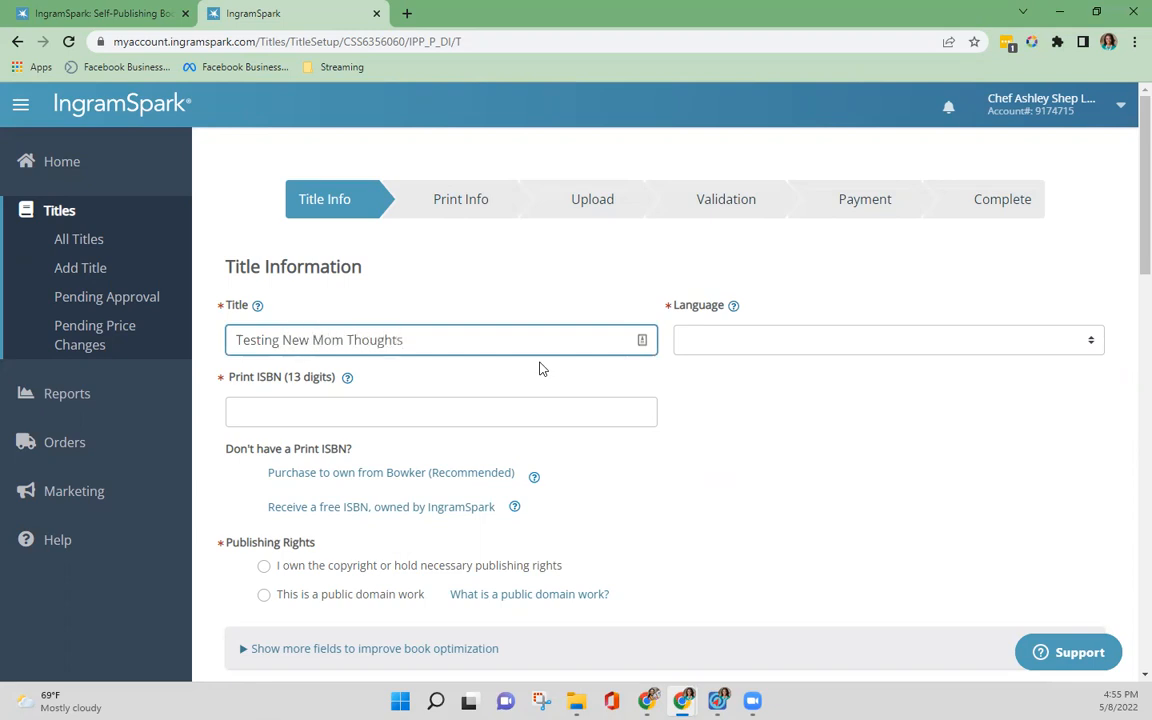
click(1092, 341)
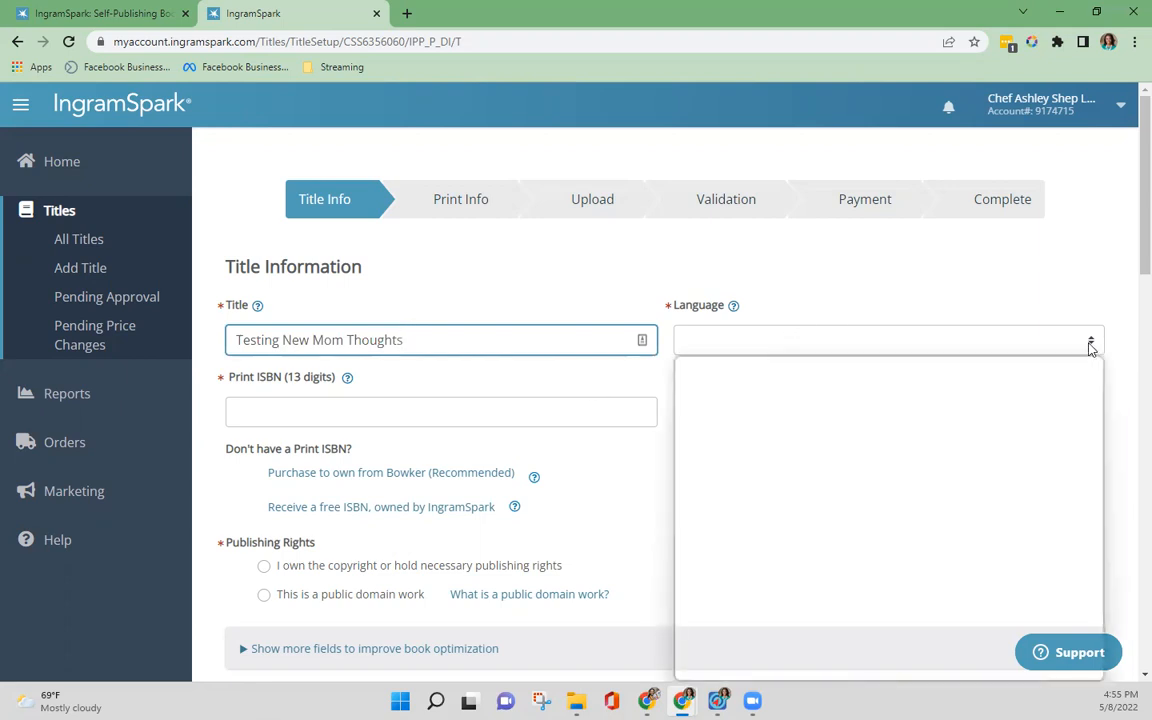
click(1029, 381)
click(1008, 342)
scroll(968, 588, up, 2)
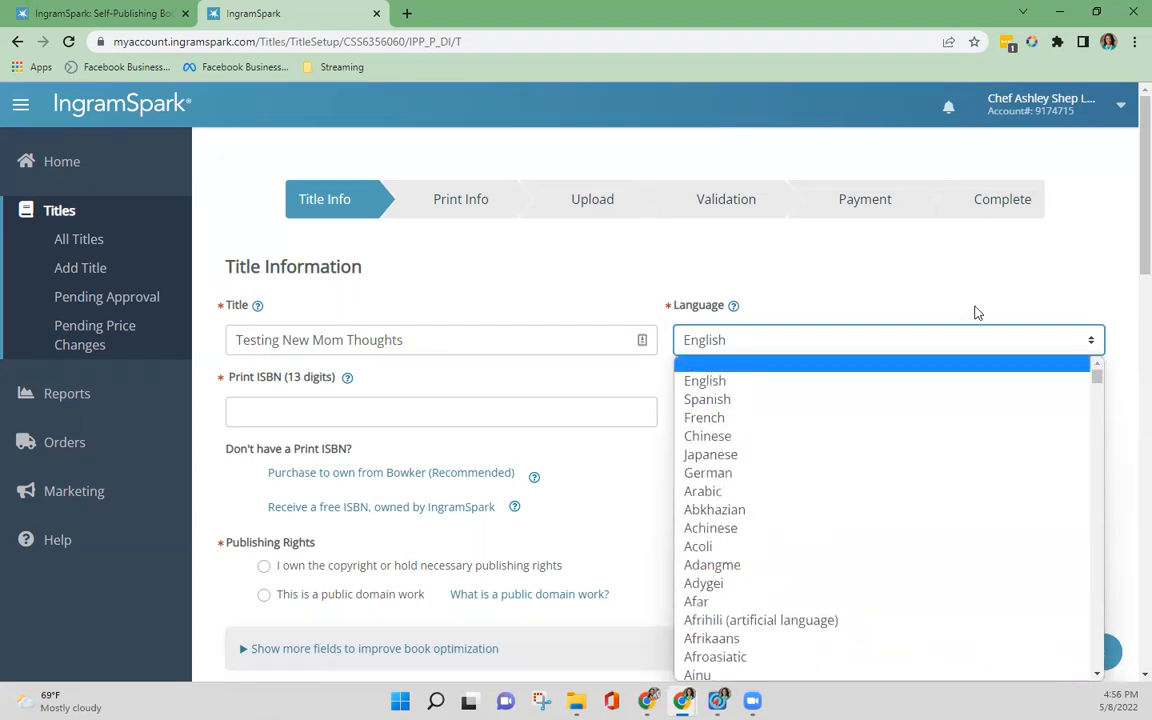
click(732, 384)
click(318, 401)
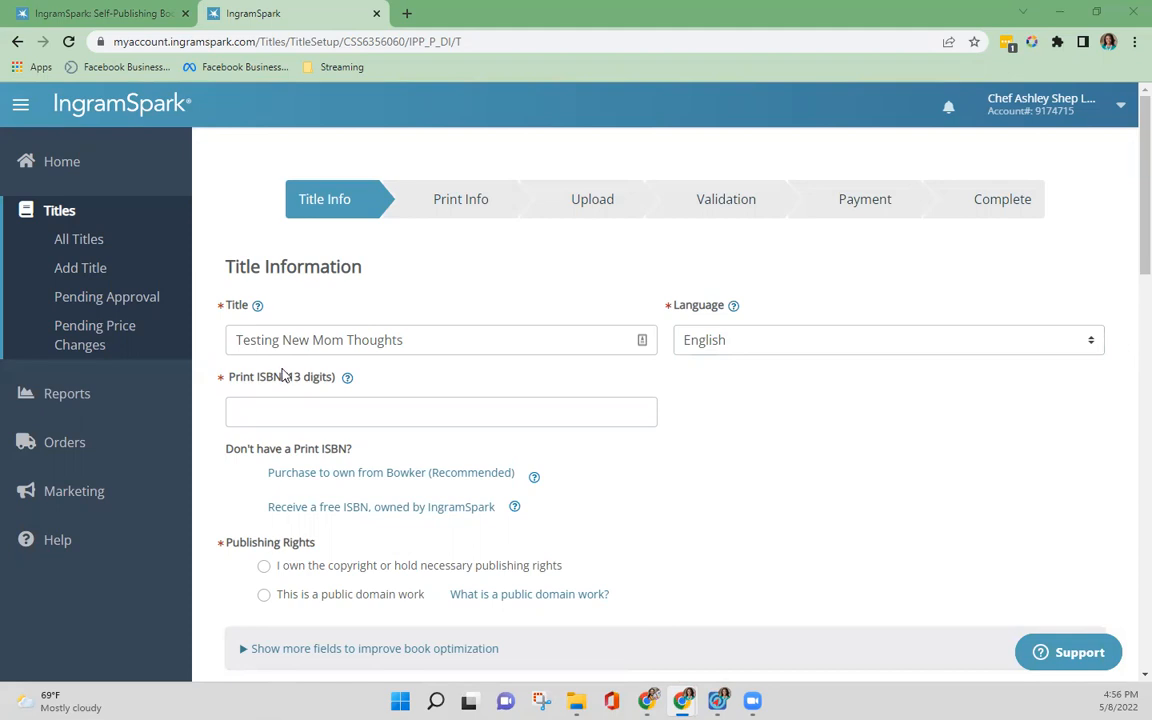
click(393, 414)
key(ctrl+v)
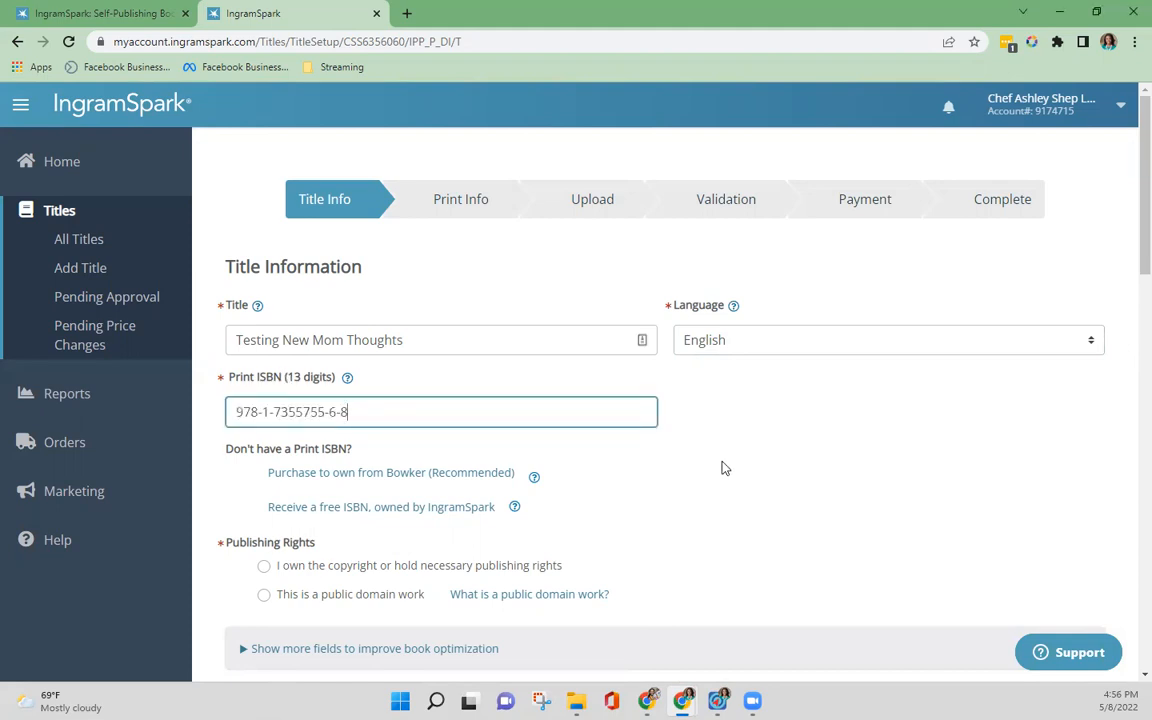
Step: Read the help note on receiving a free ISBN owned by IngramSpark, and close it
scroll(725, 468, down, 1)
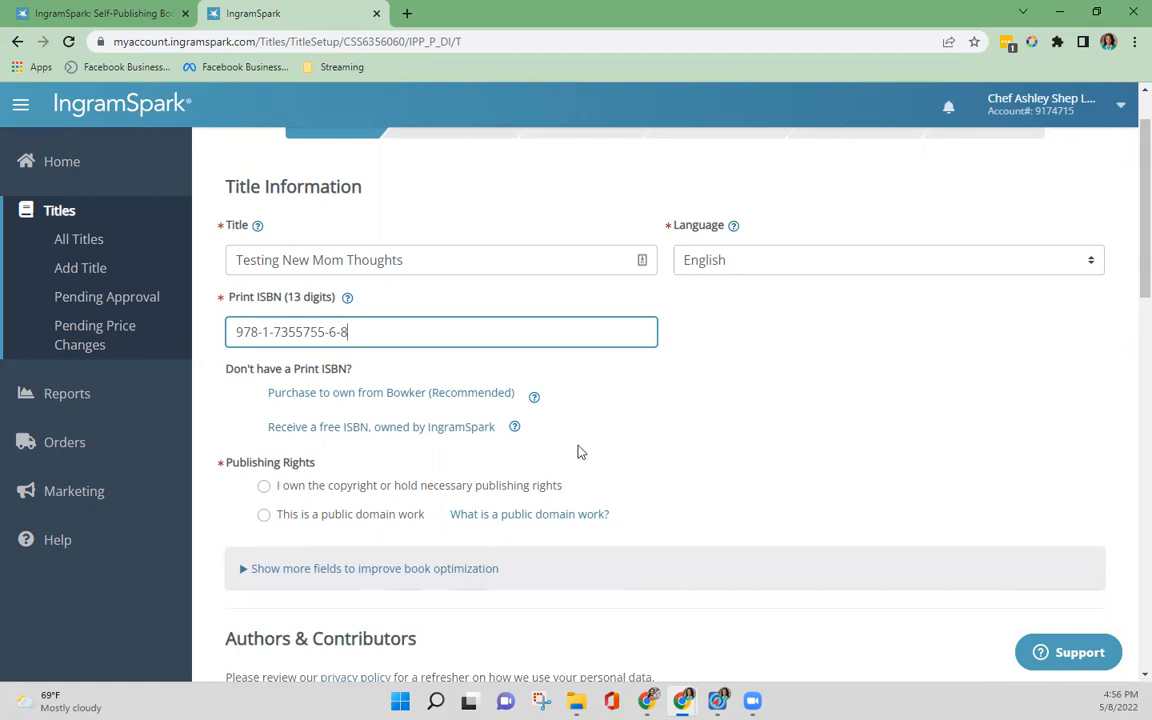
click(515, 428)
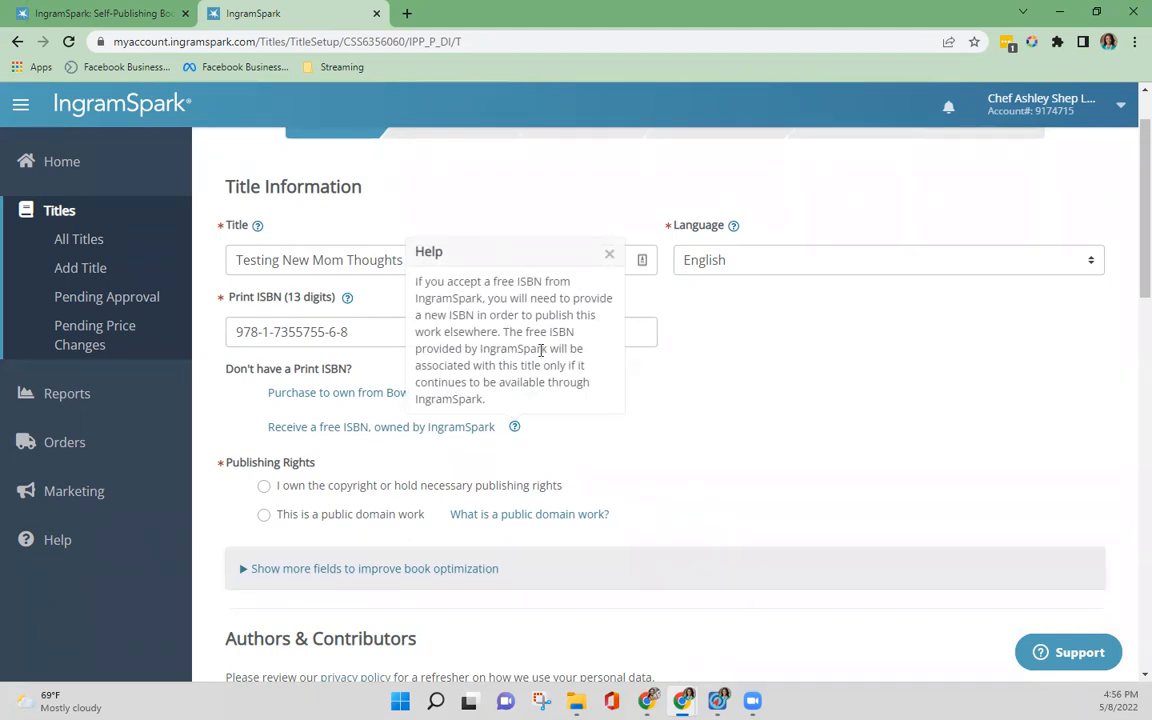
drag(543, 366, 652, 381)
click(648, 382)
click(609, 253)
Step: Declare ownership of the copyright or publishing rights and confirm the title does not include any of the listed restricted content
scroll(432, 468, down, 1)
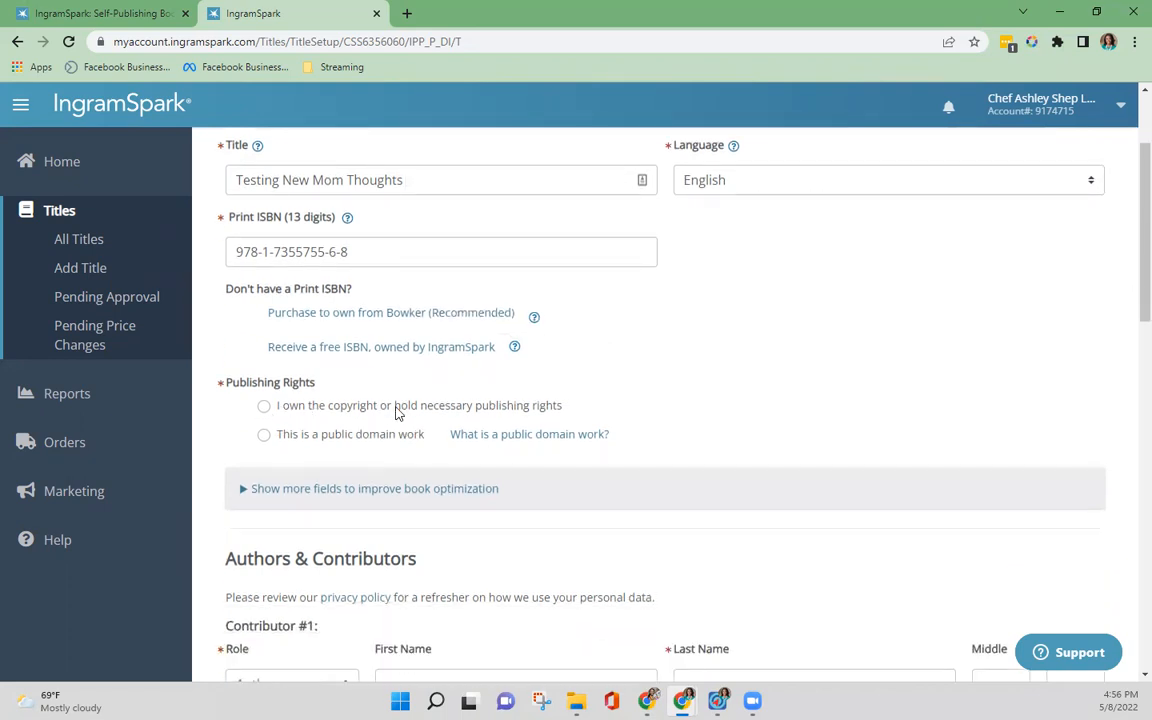
click(266, 408)
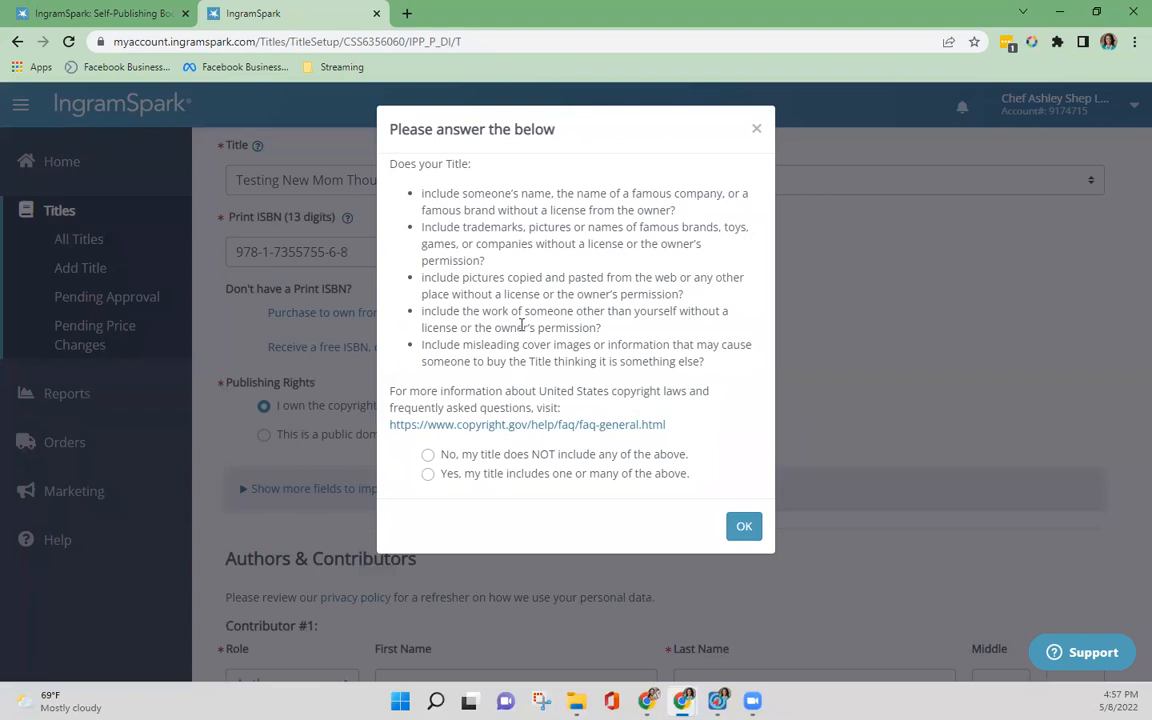
click(428, 456)
click(745, 527)
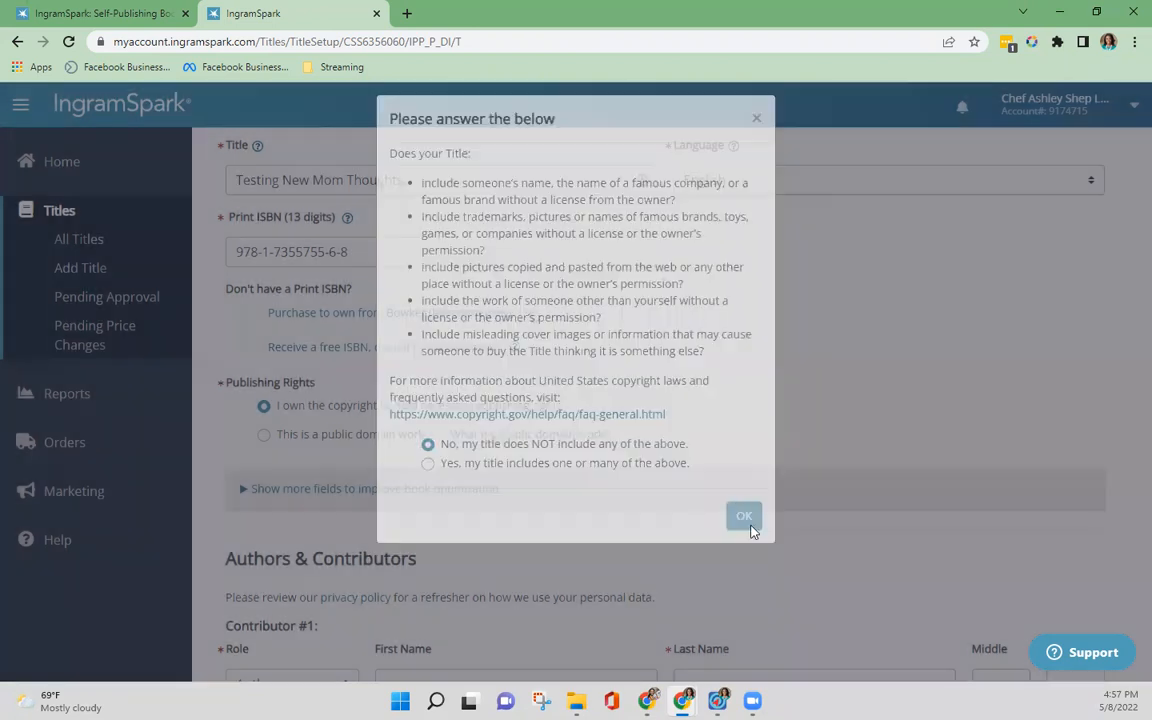
Step: Expand the optional book optimization fields below Publishing Rights, review the subtitle, series and edition entries, and collapse them
scroll(368, 405, down, 3)
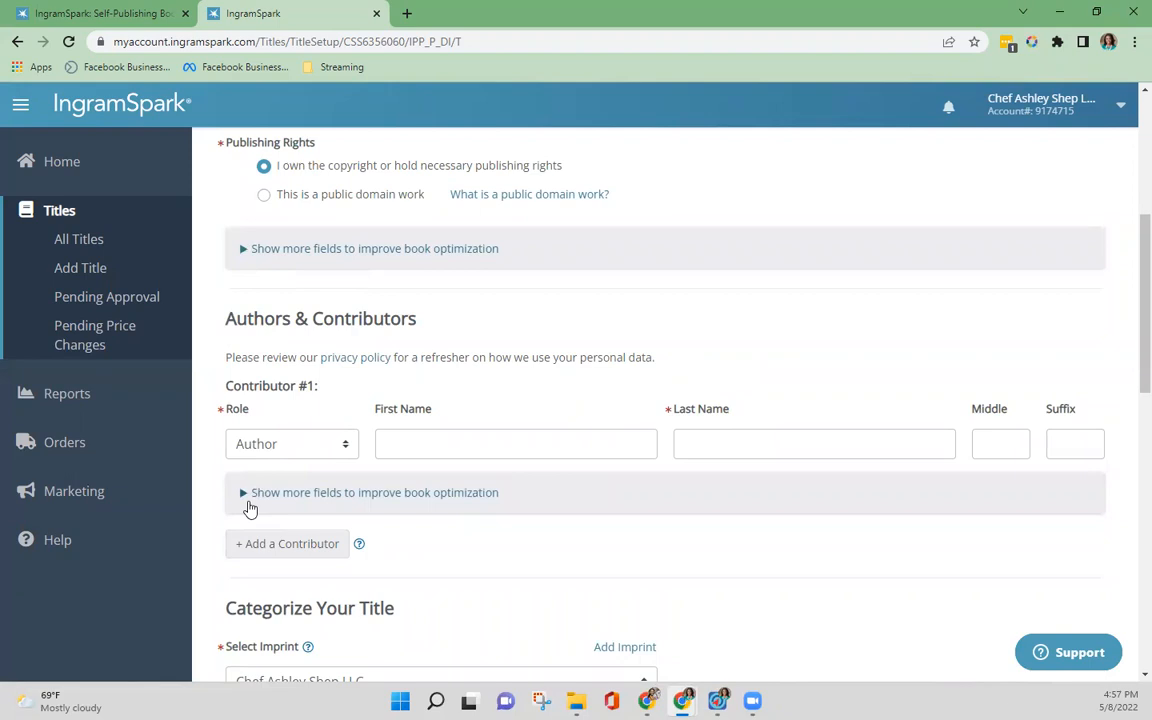
click(245, 249)
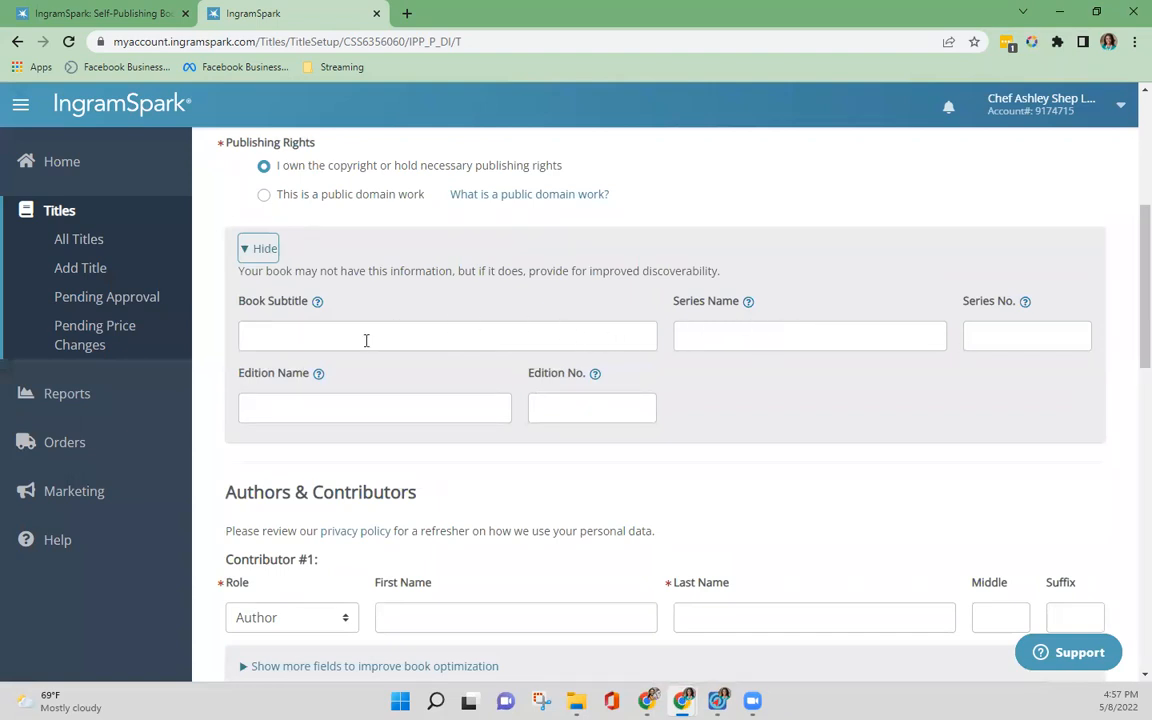
scroll(417, 310, up, 5)
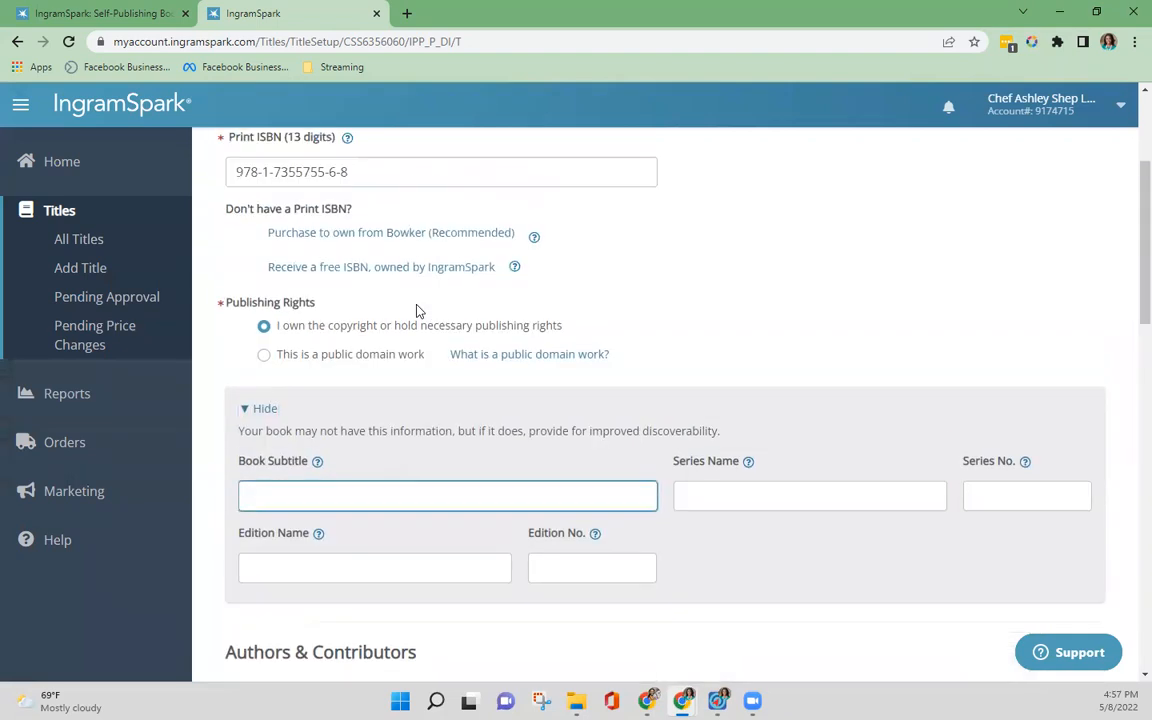
scroll(417, 311, down, 4)
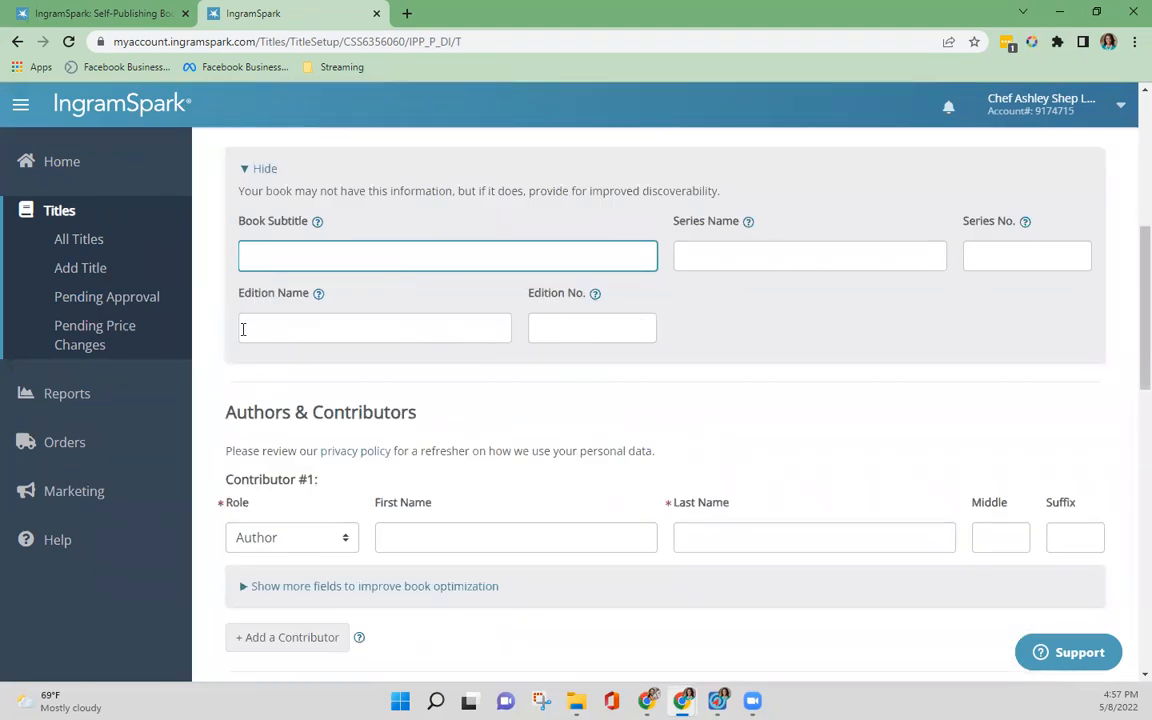
scroll(400, 266, up, 2)
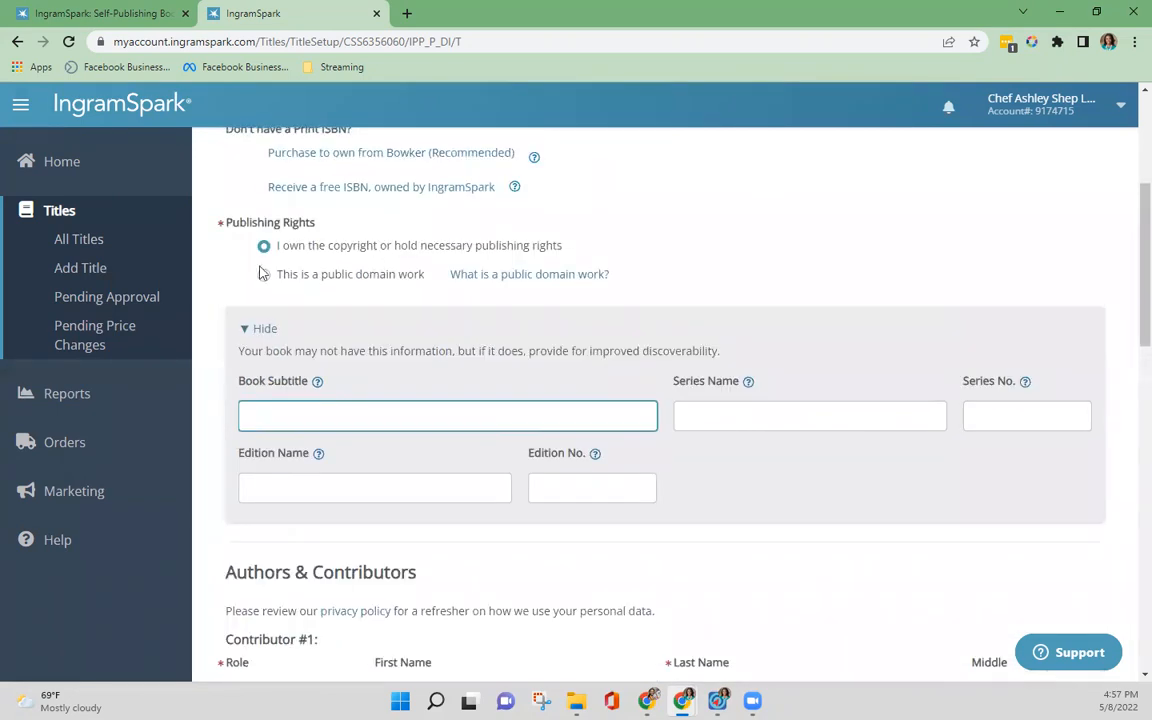
click(252, 329)
Step: Fill in the author's first and last name for Contributor #1
scroll(330, 380, down, 3)
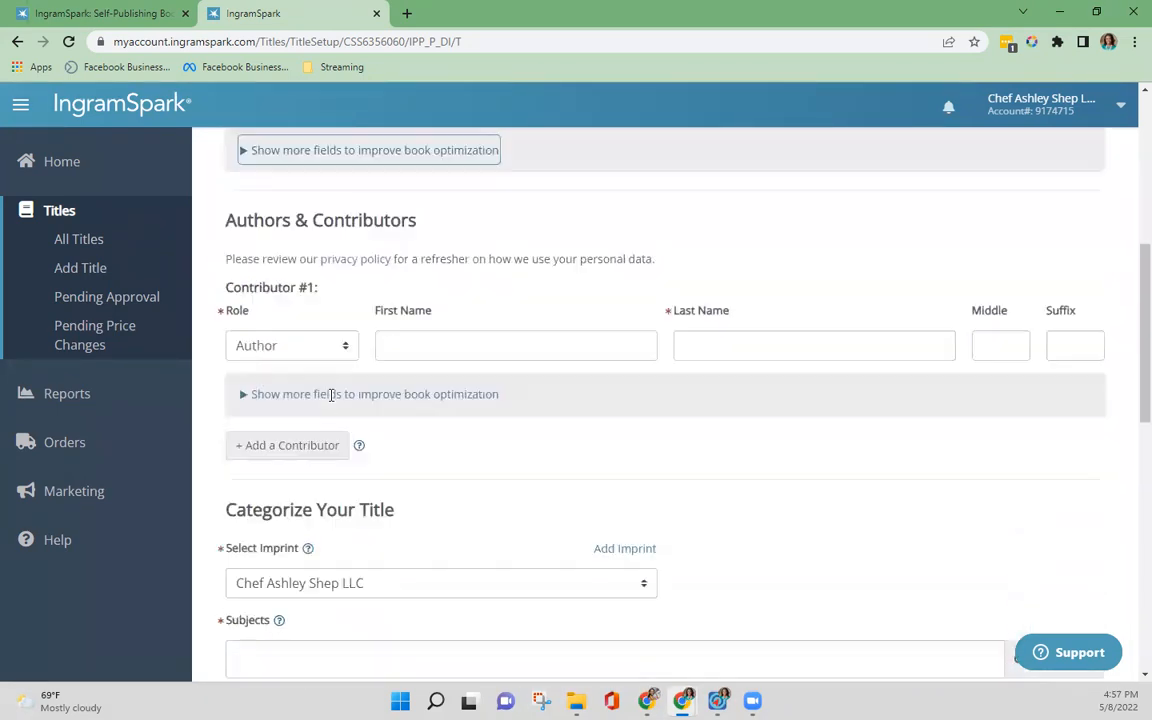
click(448, 284)
click(555, 250)
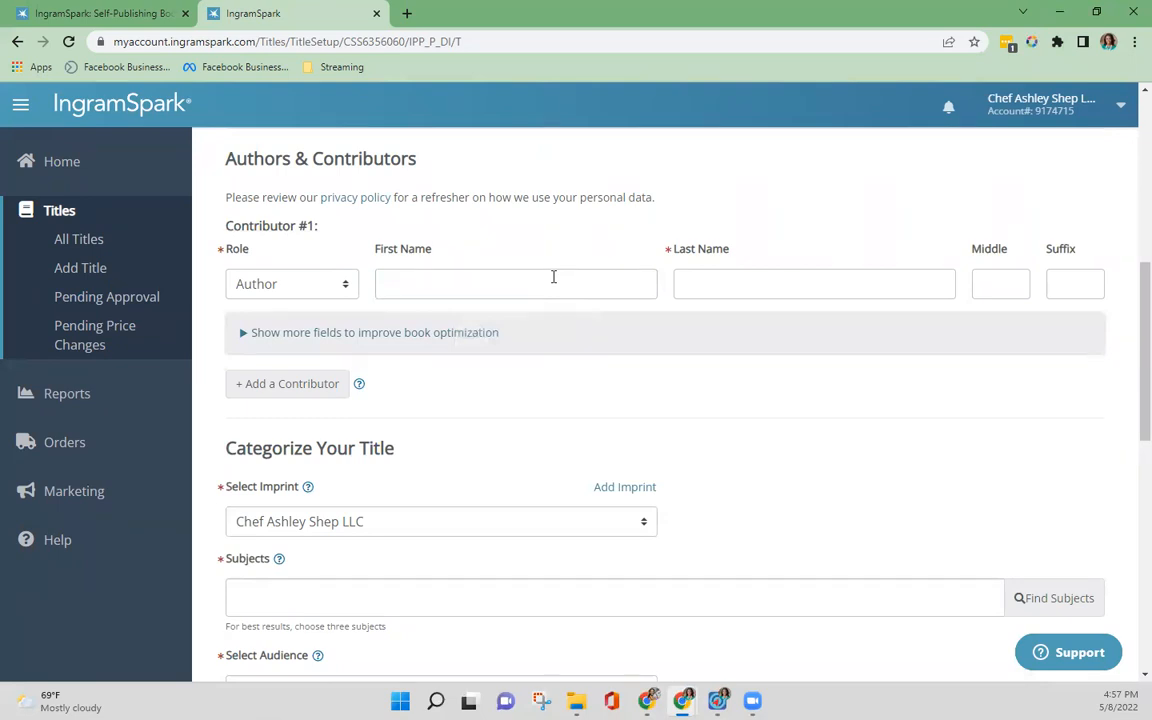
click(553, 277)
text(Ashley)
key(Tab)
text(Sh)
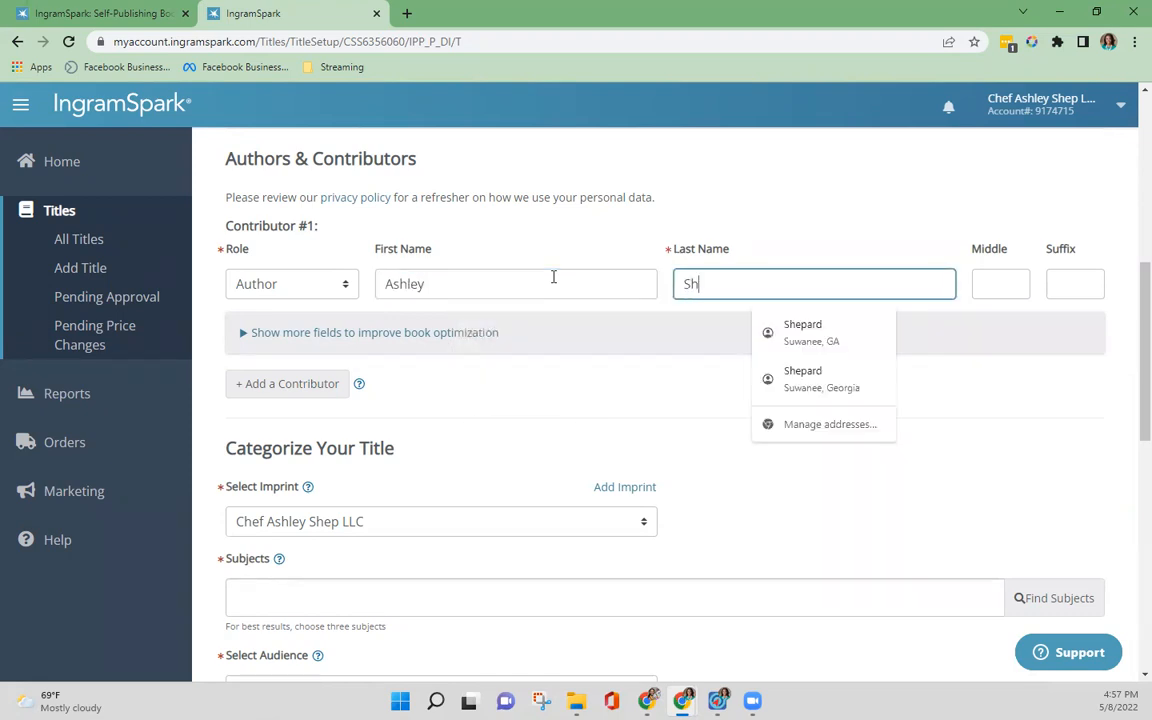
text(epard)
Step: Consult the imprint help note and set the title's imprint to Simplify Meal Time Publishing
scroll(585, 392, down, 1)
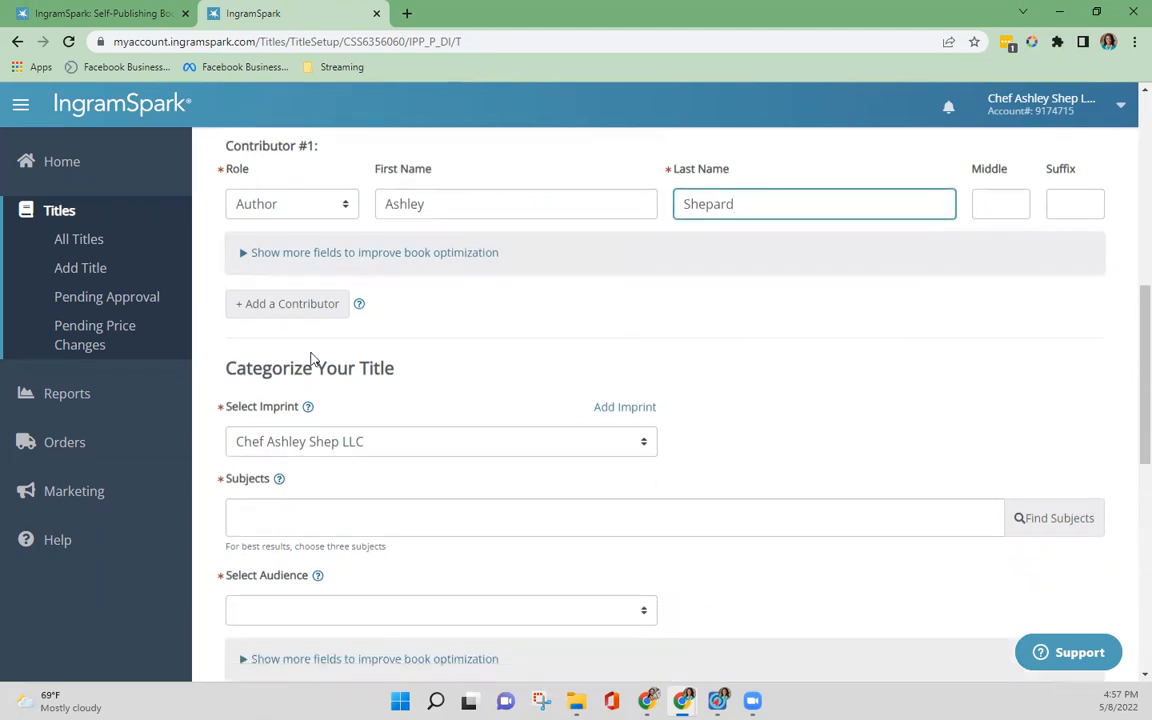
click(639, 449)
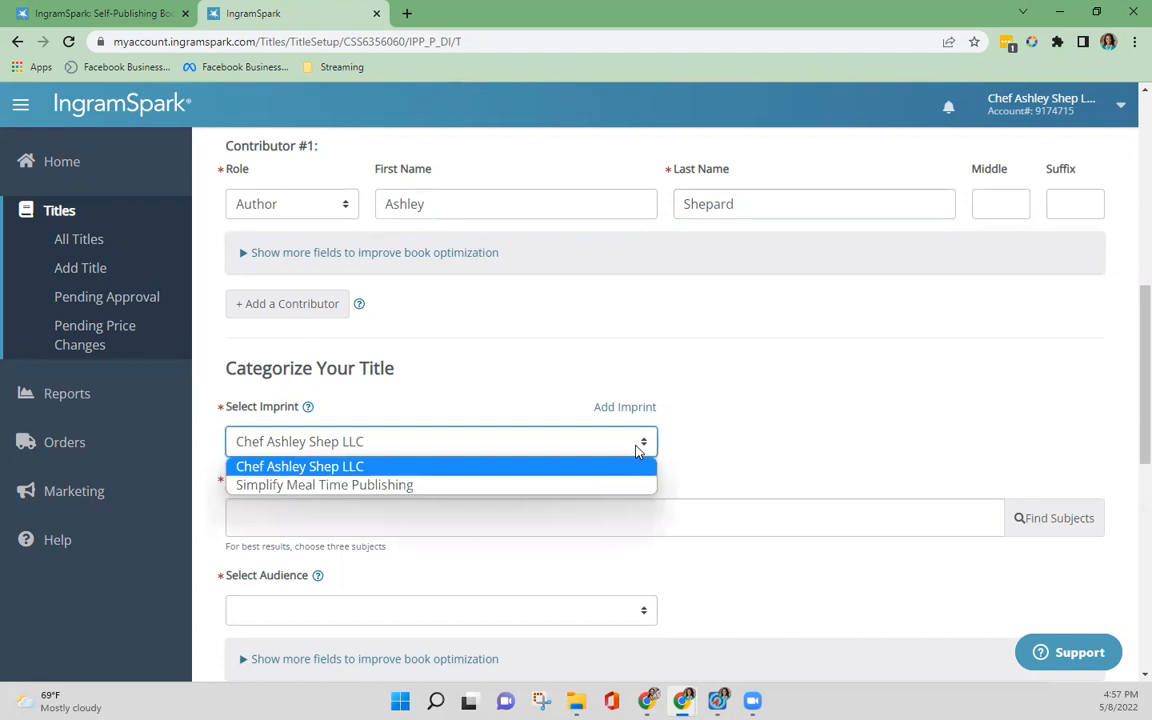
click(715, 442)
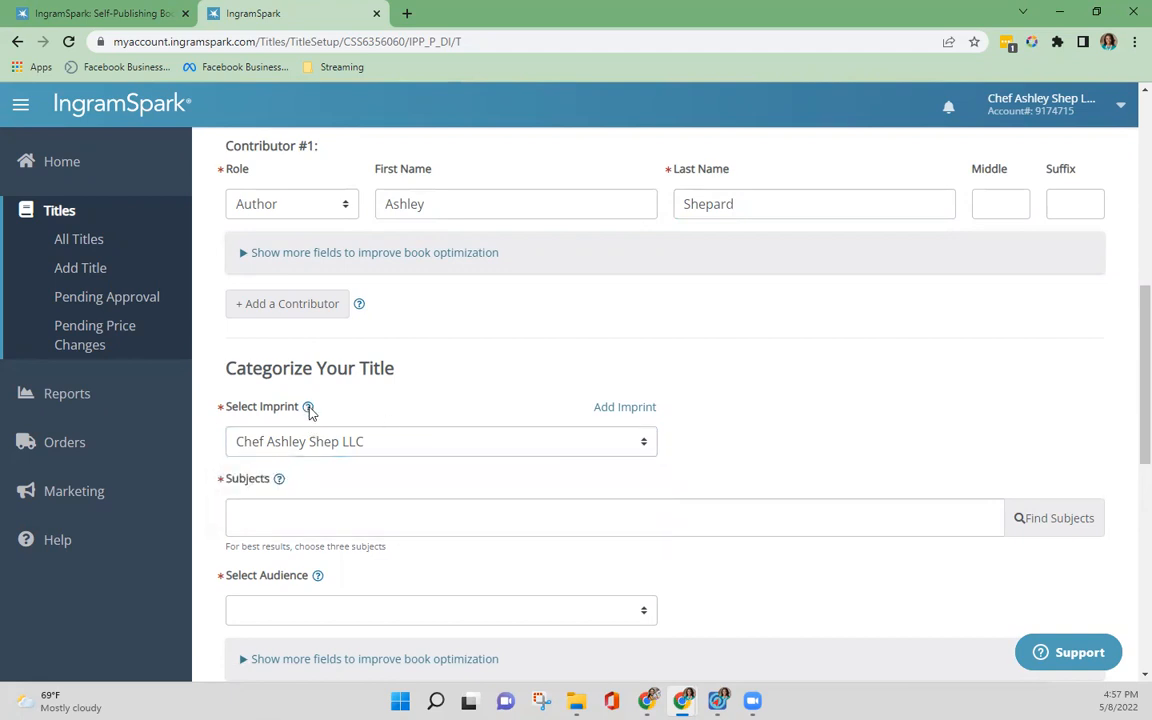
click(308, 408)
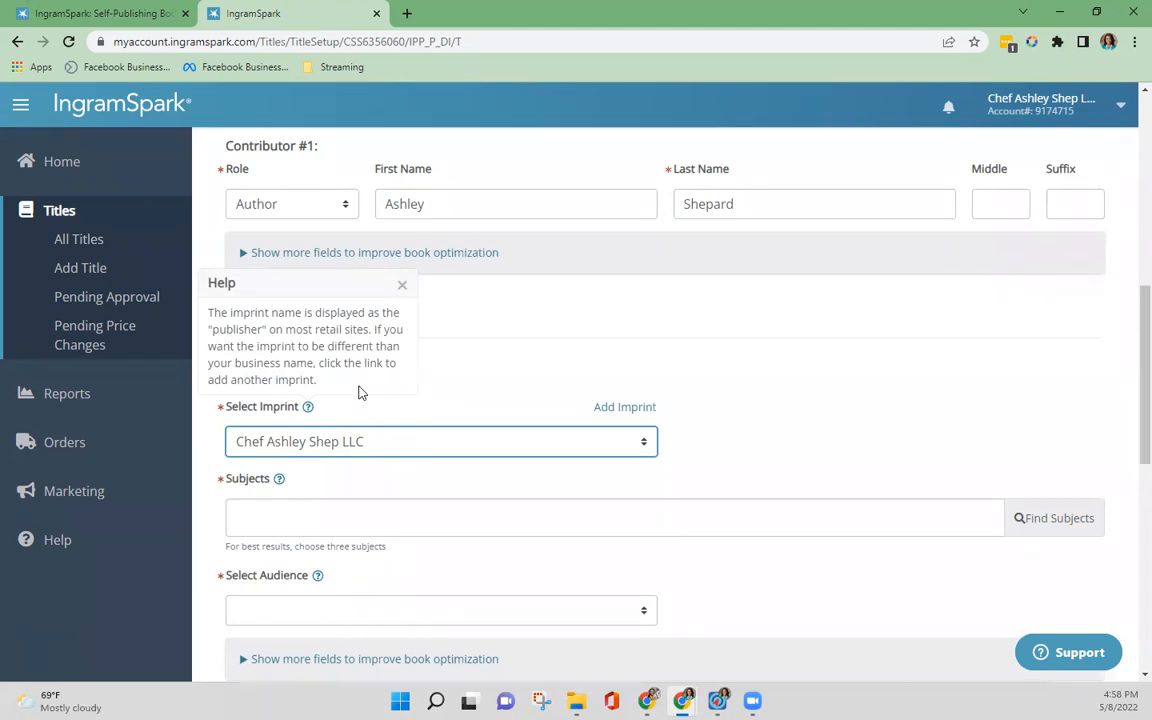
click(478, 446)
click(432, 484)
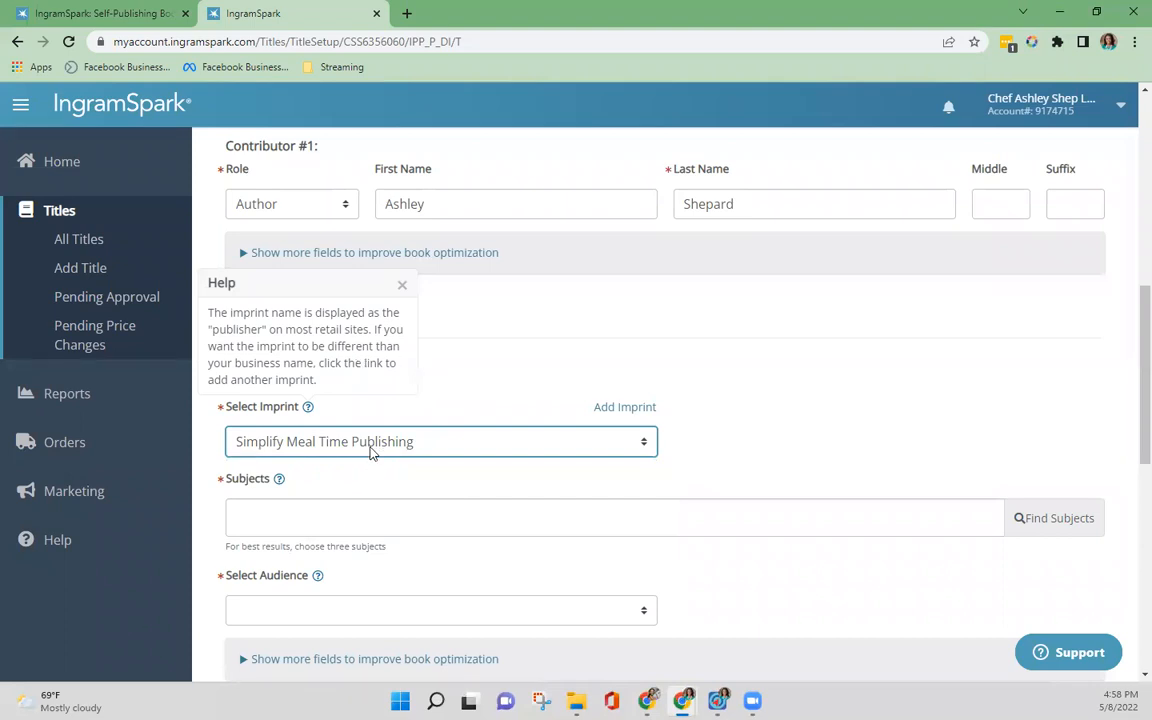
scroll(400, 505, down, 2)
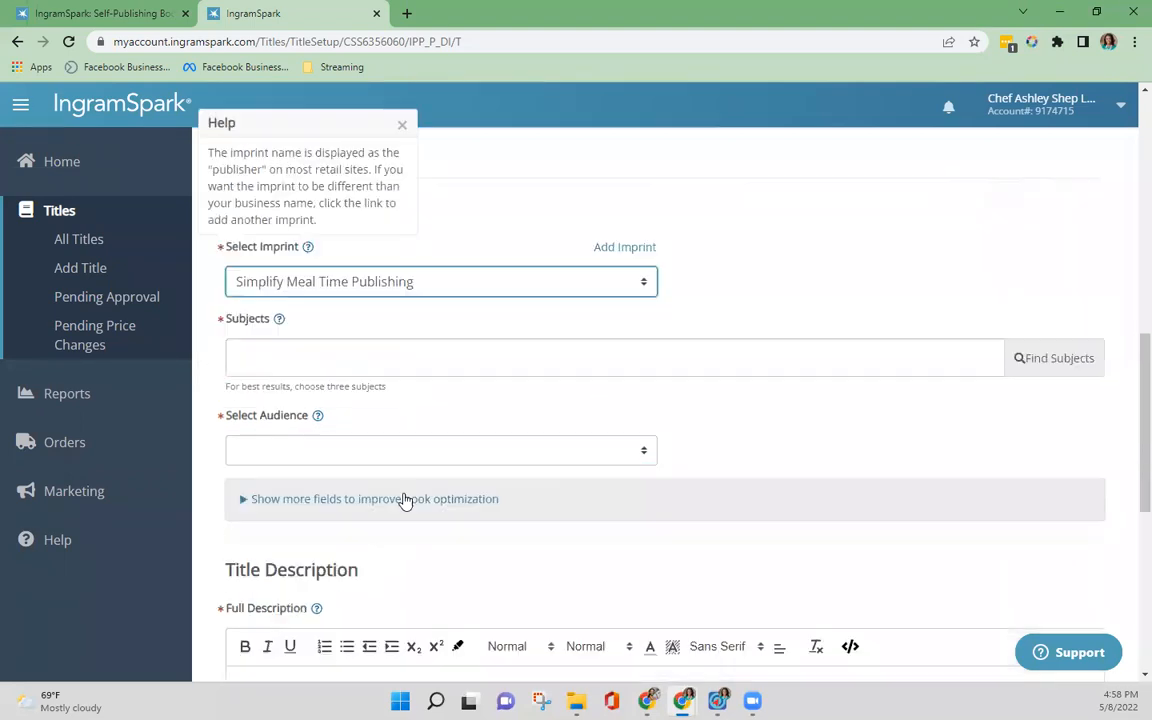
click(762, 254)
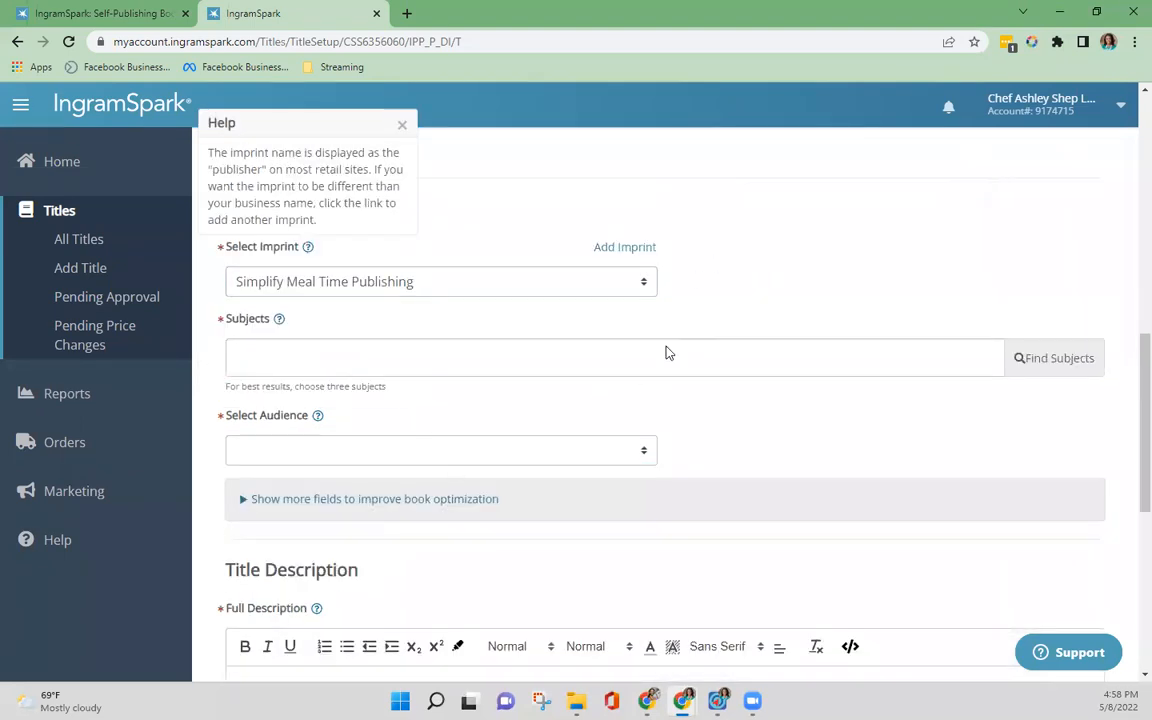
Step: Search the subject codes for "motherhood" and add FAMILY & RELATIONSHIPS / Parenting / Motherhood as the title's subject
click(1052, 360)
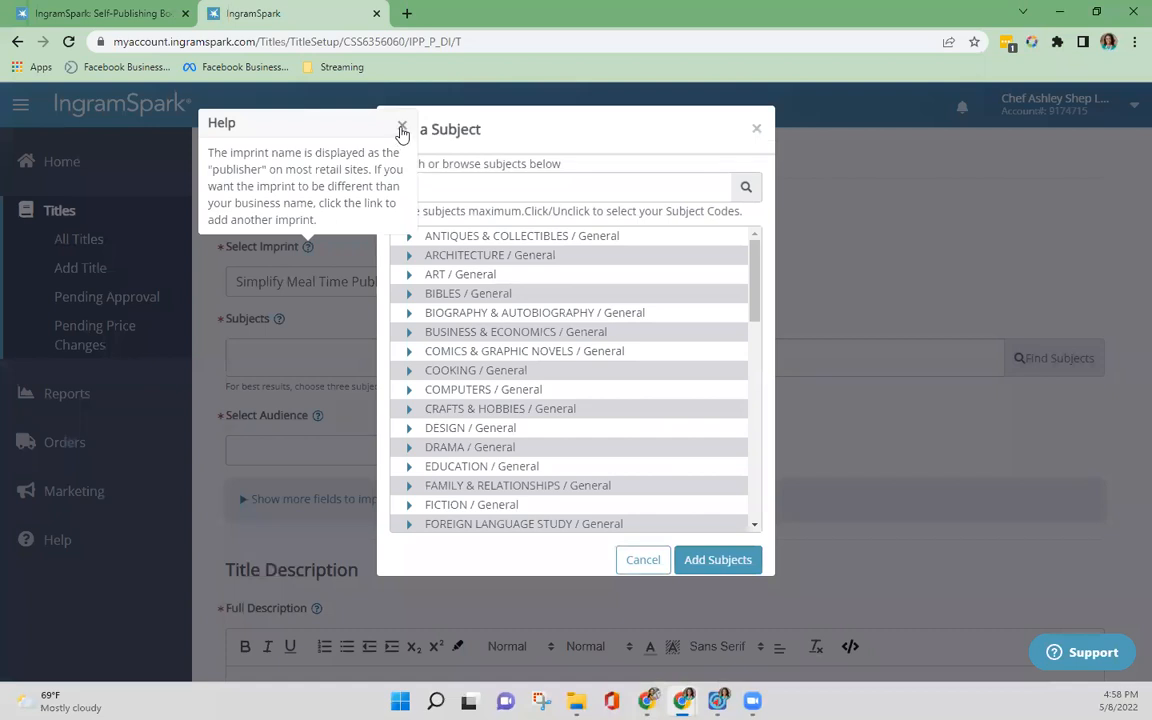
click(403, 126)
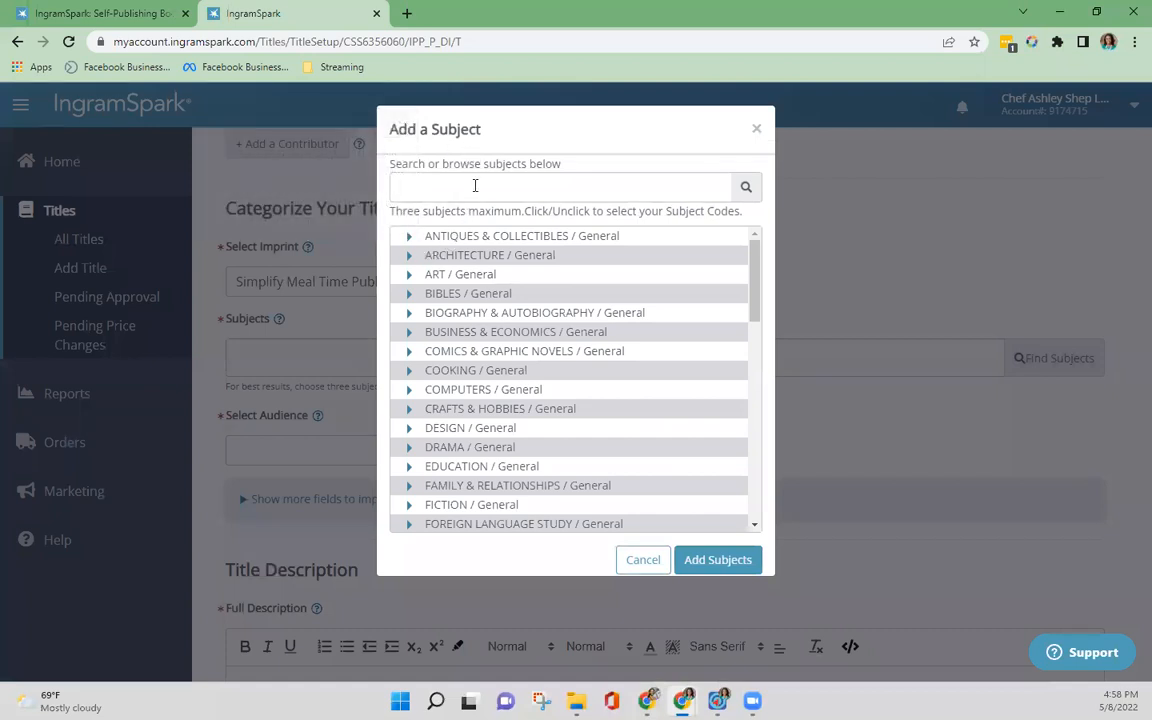
text(motherhood)
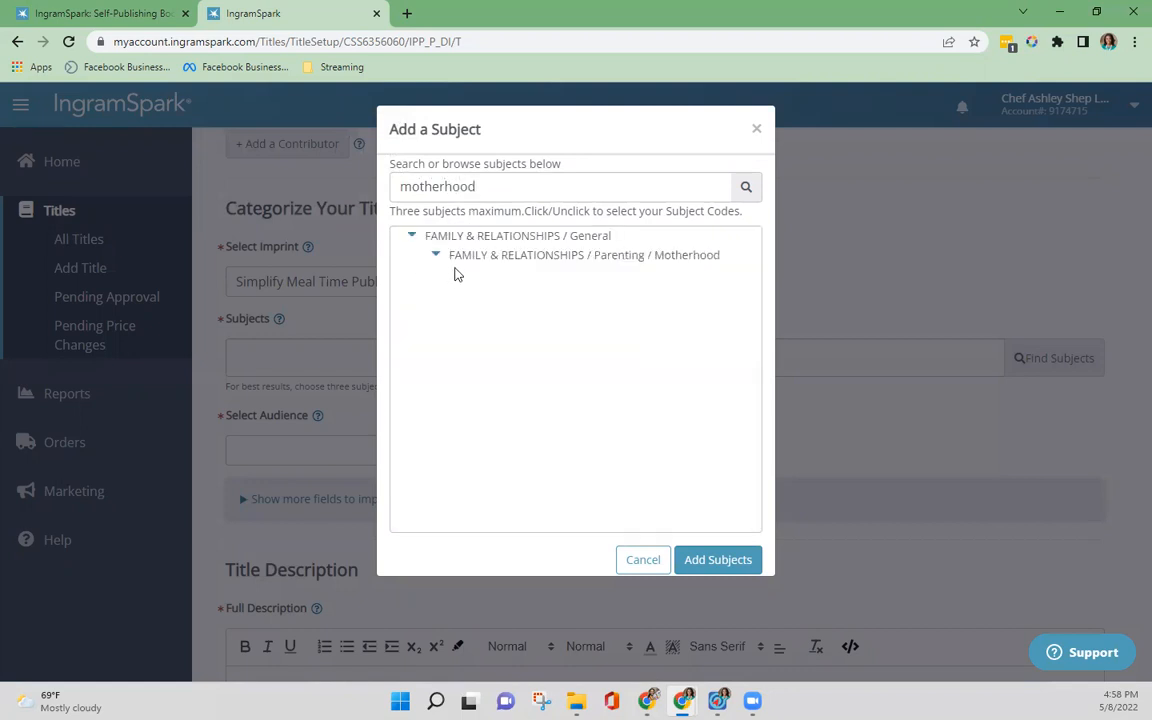
click(466, 258)
click(747, 561)
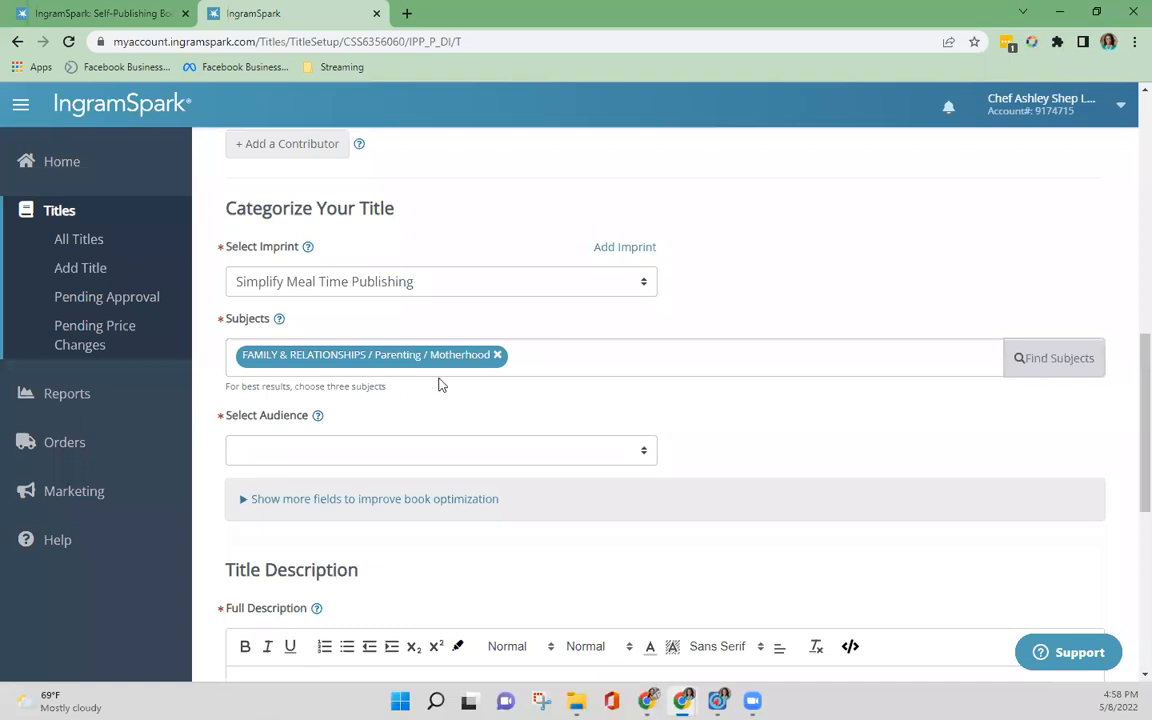
Step: Set the title's audience to Trade/General (Adult)
scroll(537, 388, down, 2)
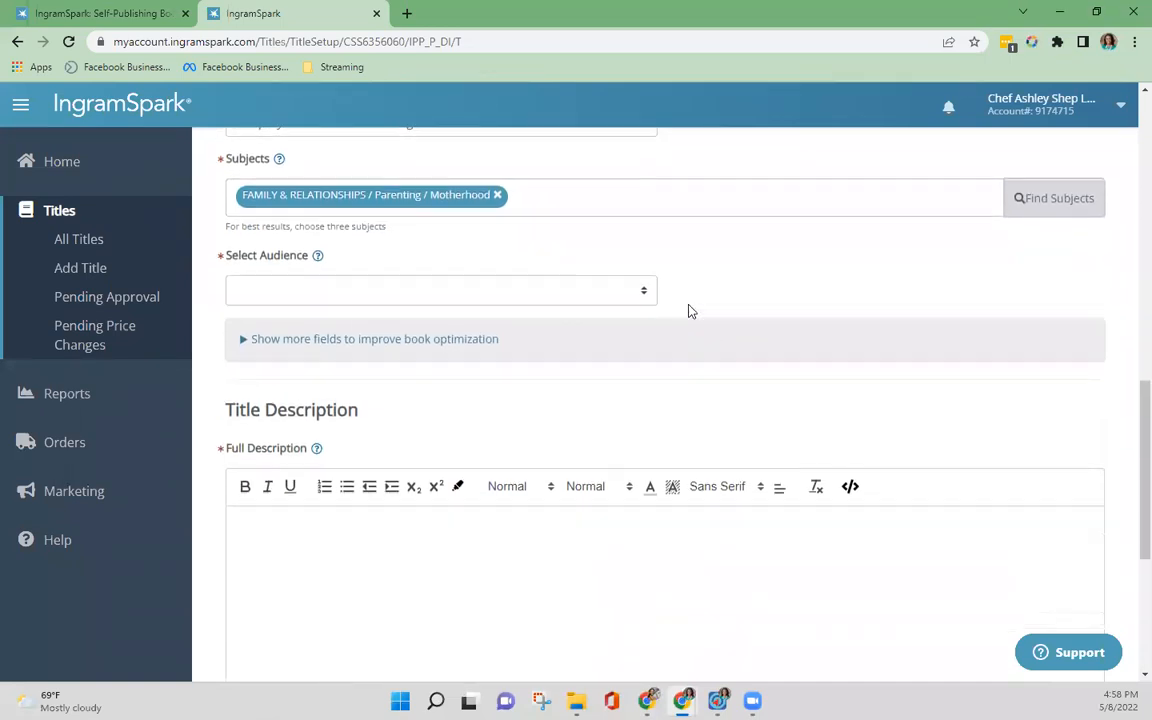
click(643, 300)
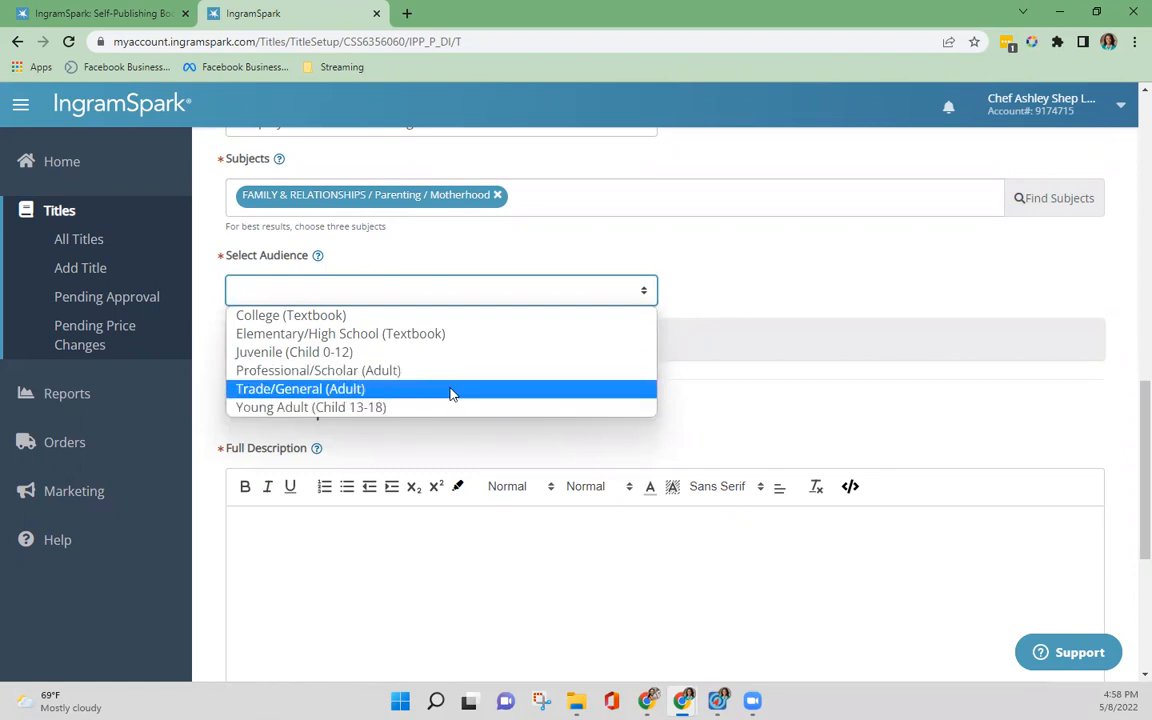
click(383, 398)
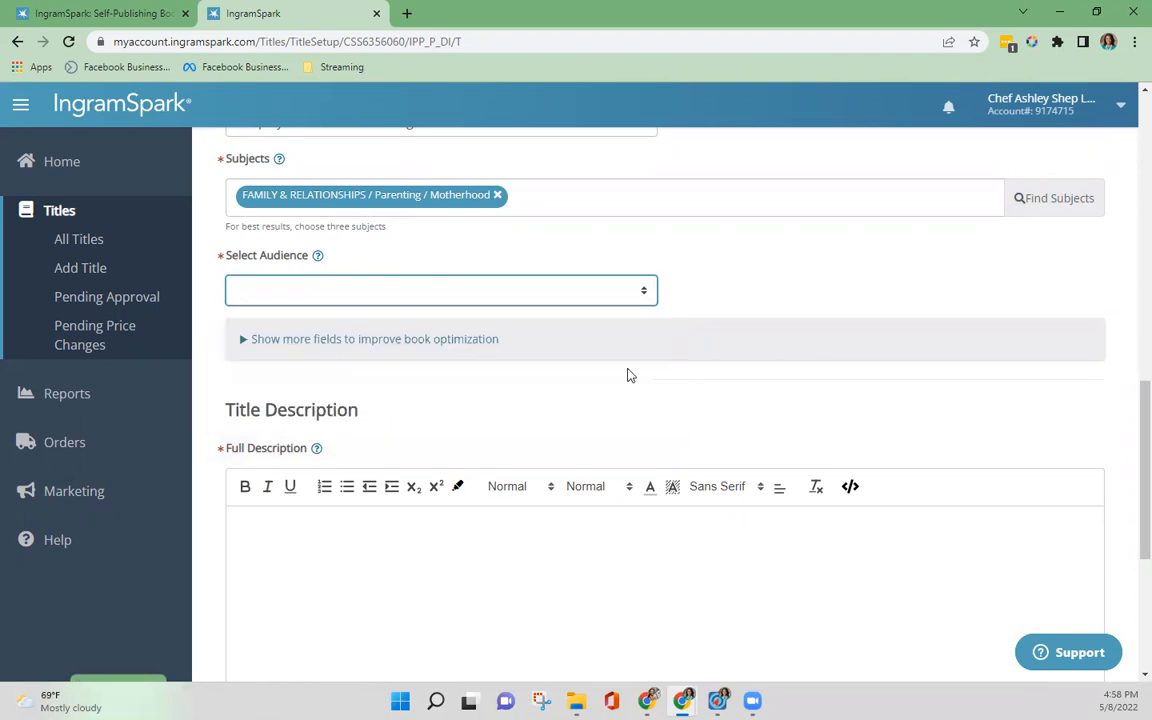
Step: Expand the optional optimization fields below the audience, review the regional subject, Thema, table of contents and review quotes entries, and collapse them
click(250, 345)
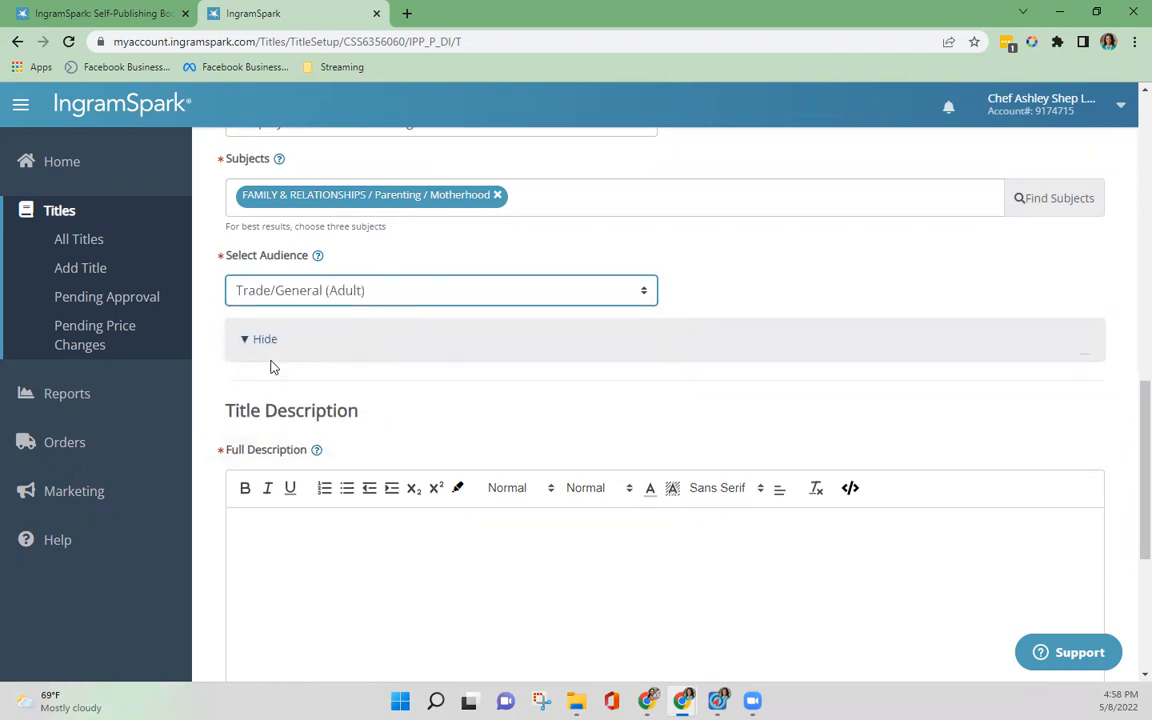
scroll(397, 410, down, 1)
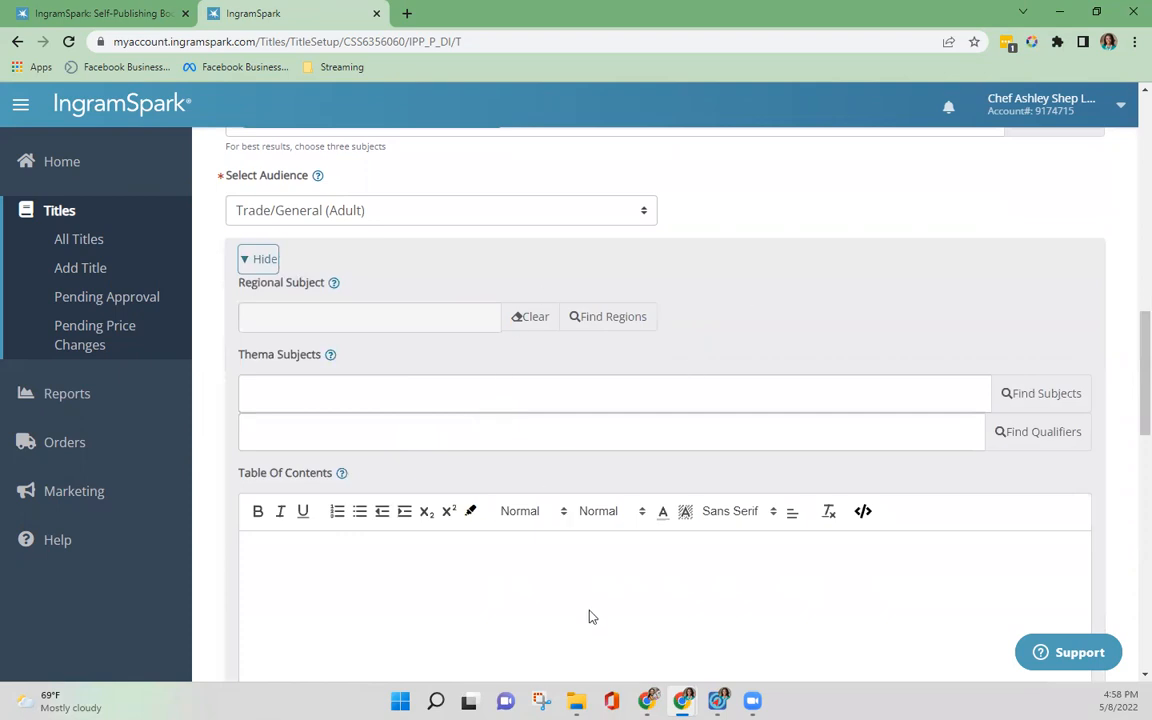
scroll(589, 617, down, 5)
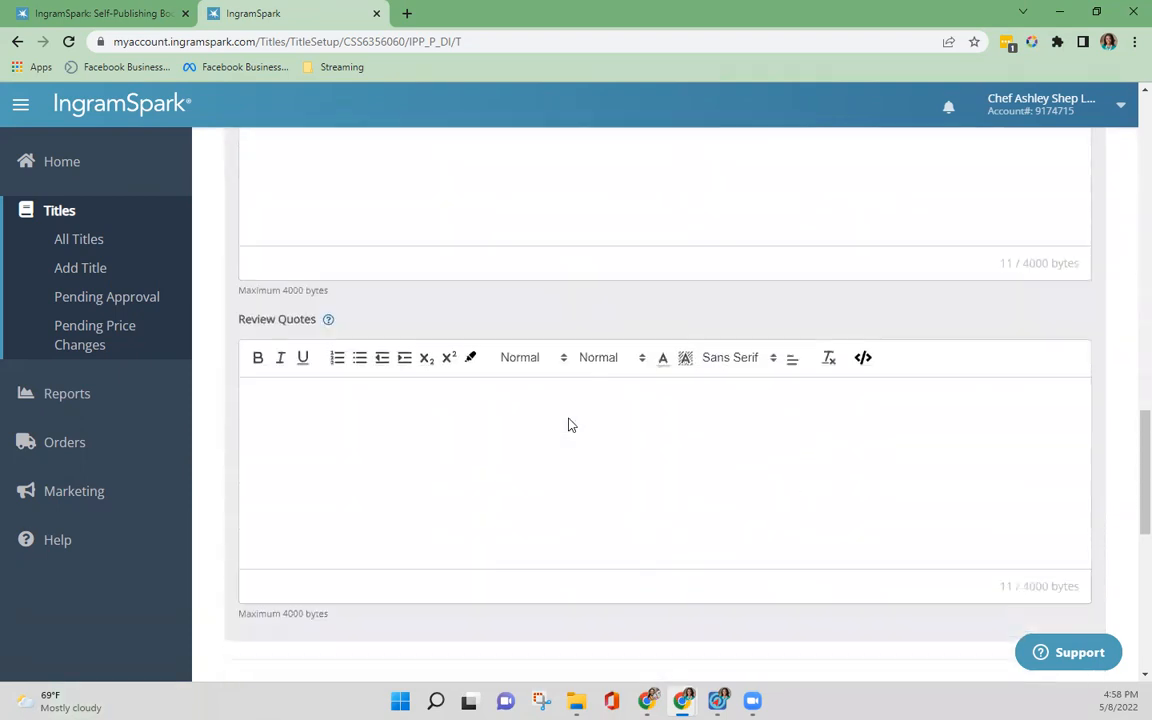
scroll(329, 298, up, 3)
scroll(328, 480, down, 2)
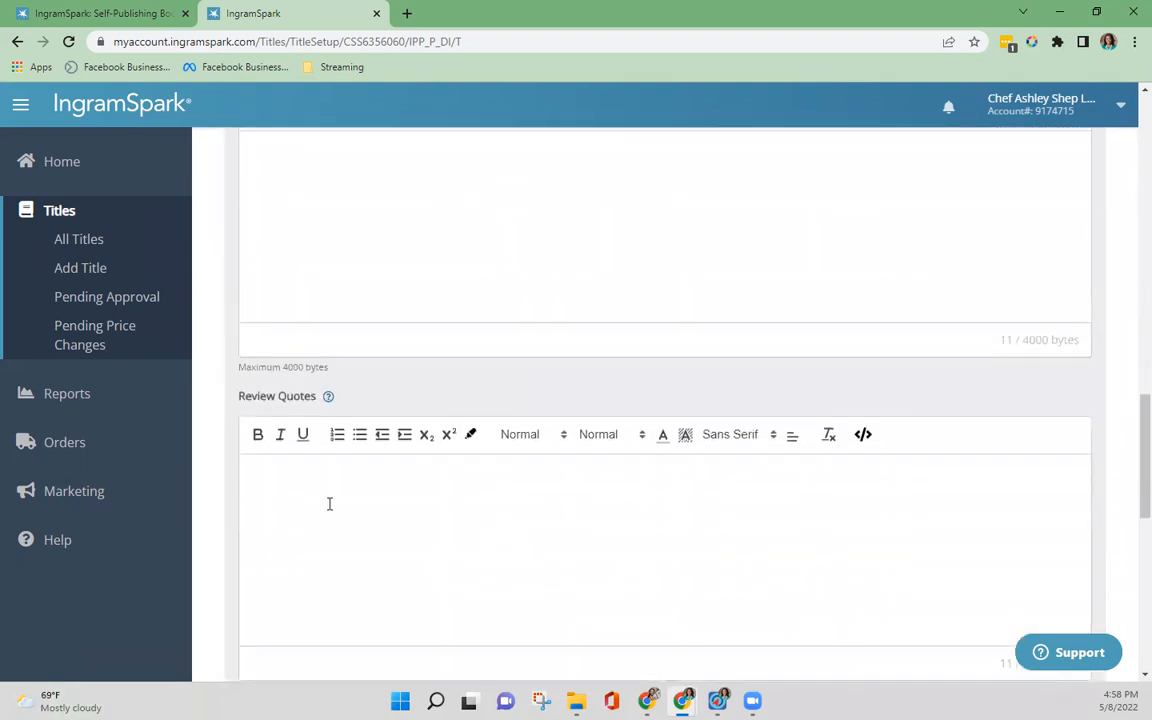
scroll(329, 495, up, 5)
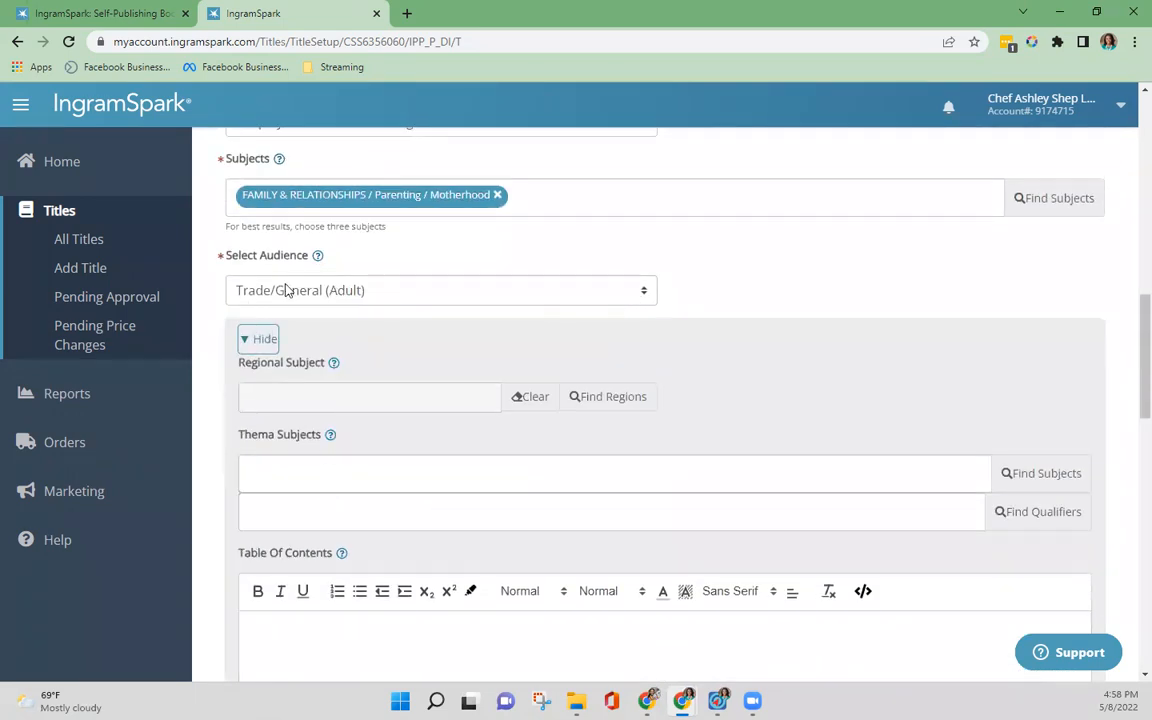
click(250, 339)
Step: Try "Testing New Mom Thoughts" as the full description and select that text for replacement
scroll(337, 479, down, 1)
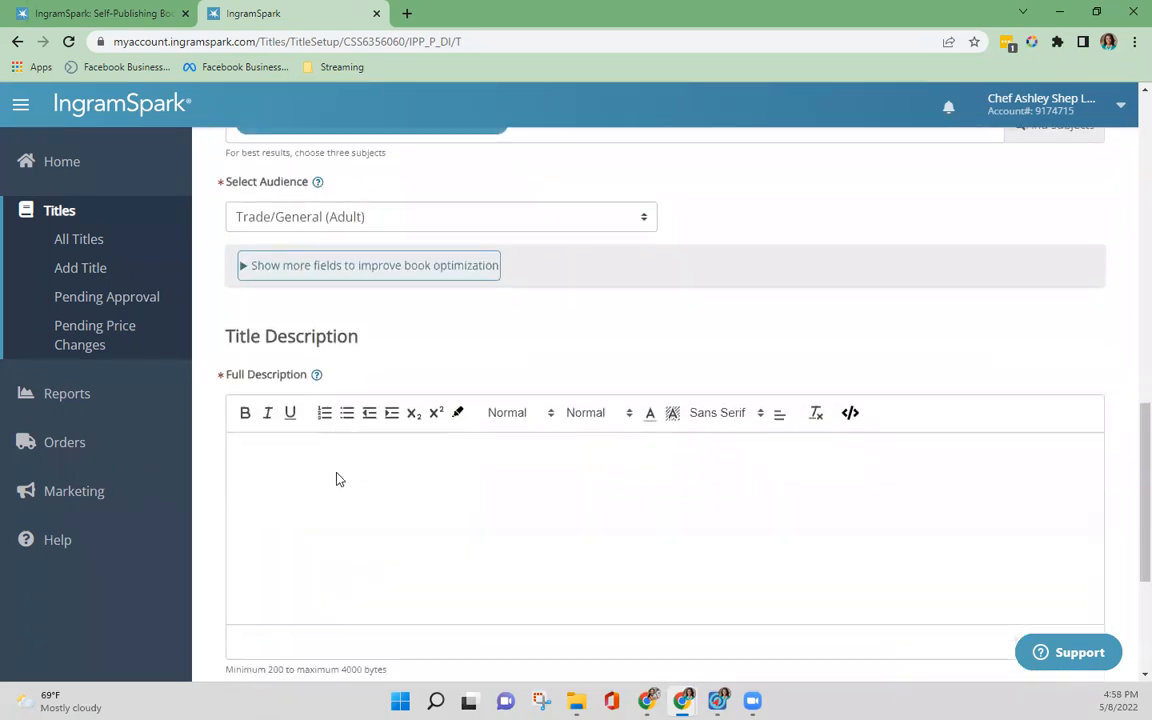
scroll(337, 480, down, 1)
click(360, 365)
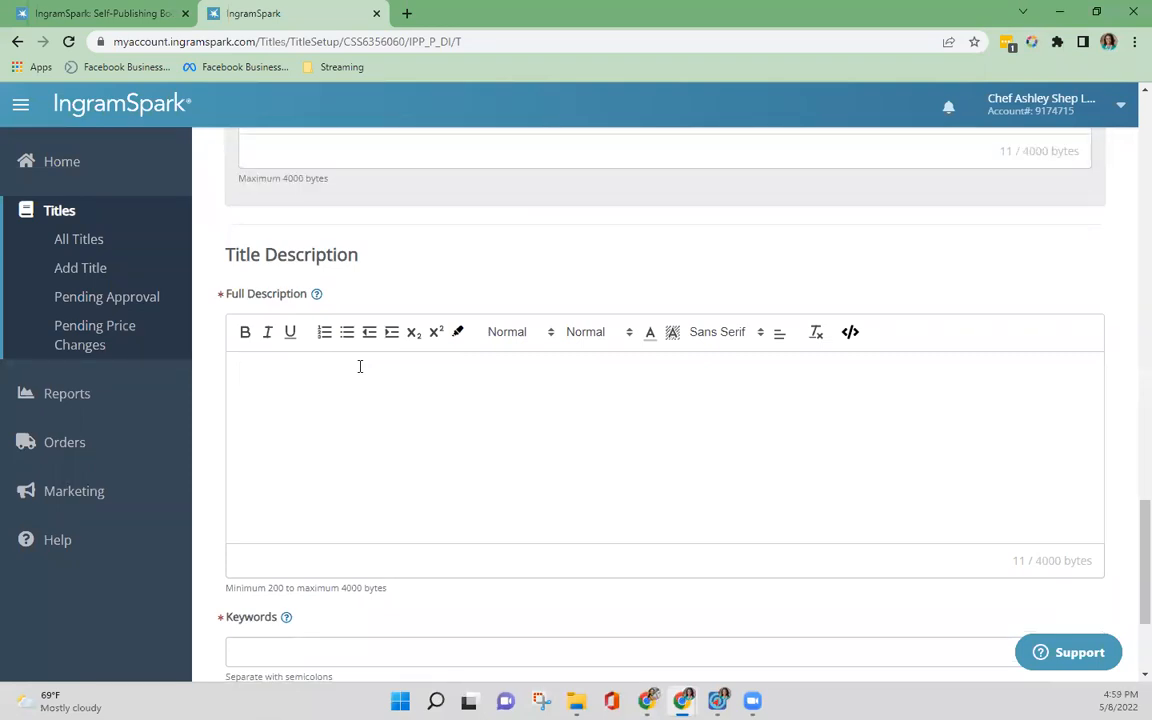
text(Testing New Mom Thoughts)
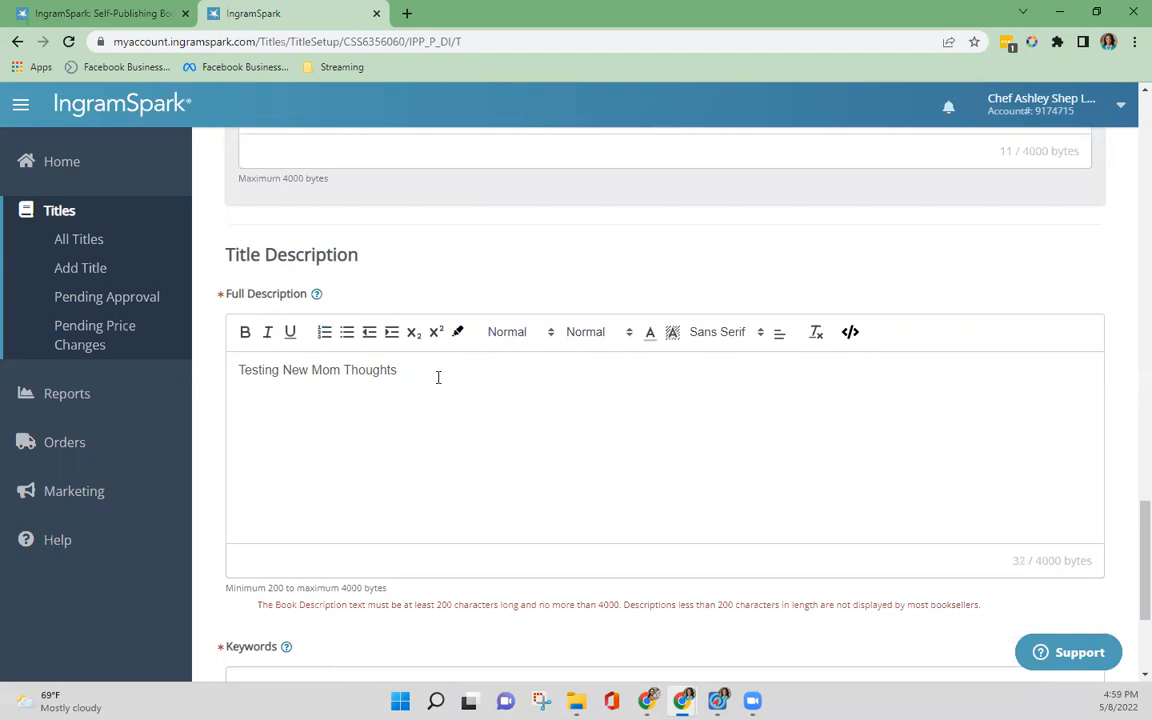
drag(438, 377, 228, 376)
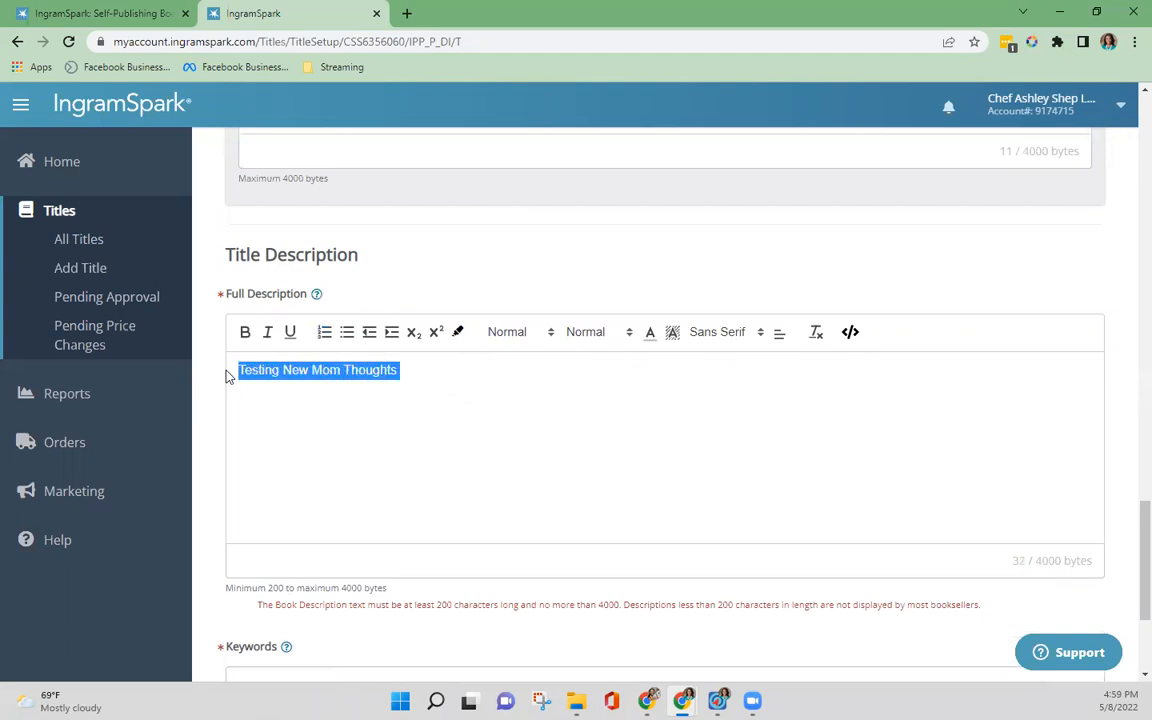
Step: Paste the New Mom Thoughts Keepsake Journal blurb as the full description and add the missing space before "Each of the 52 journal prompts"
click(470, 369)
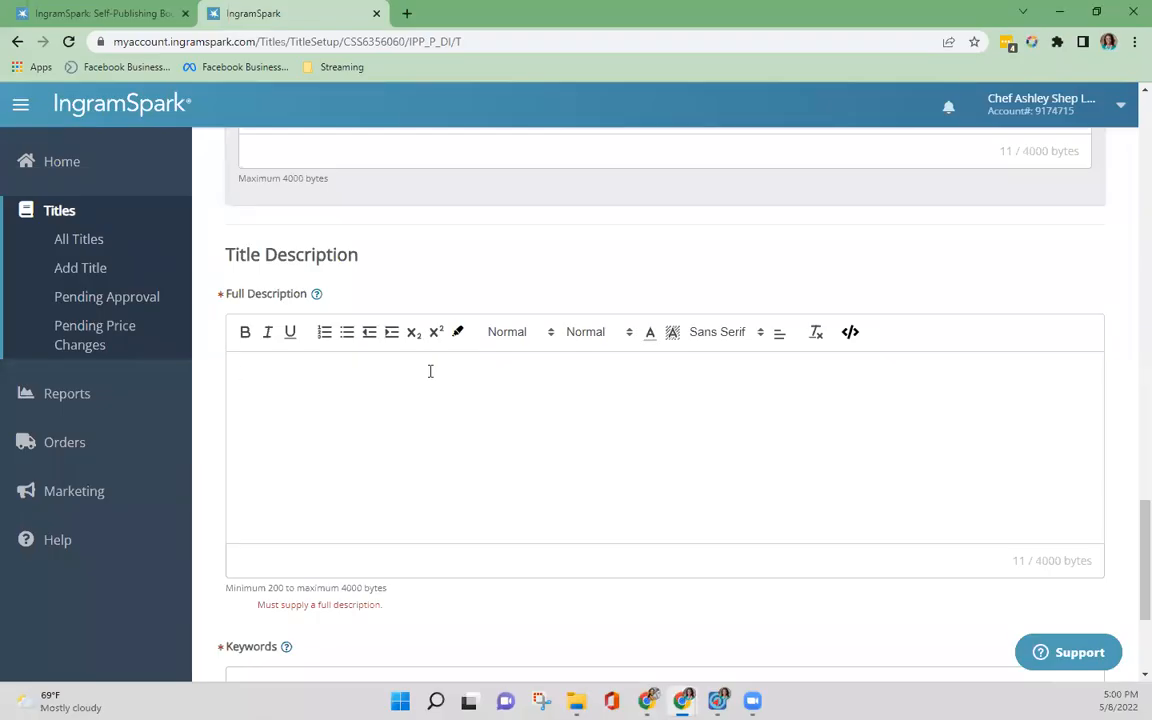
key(ctrl+v)
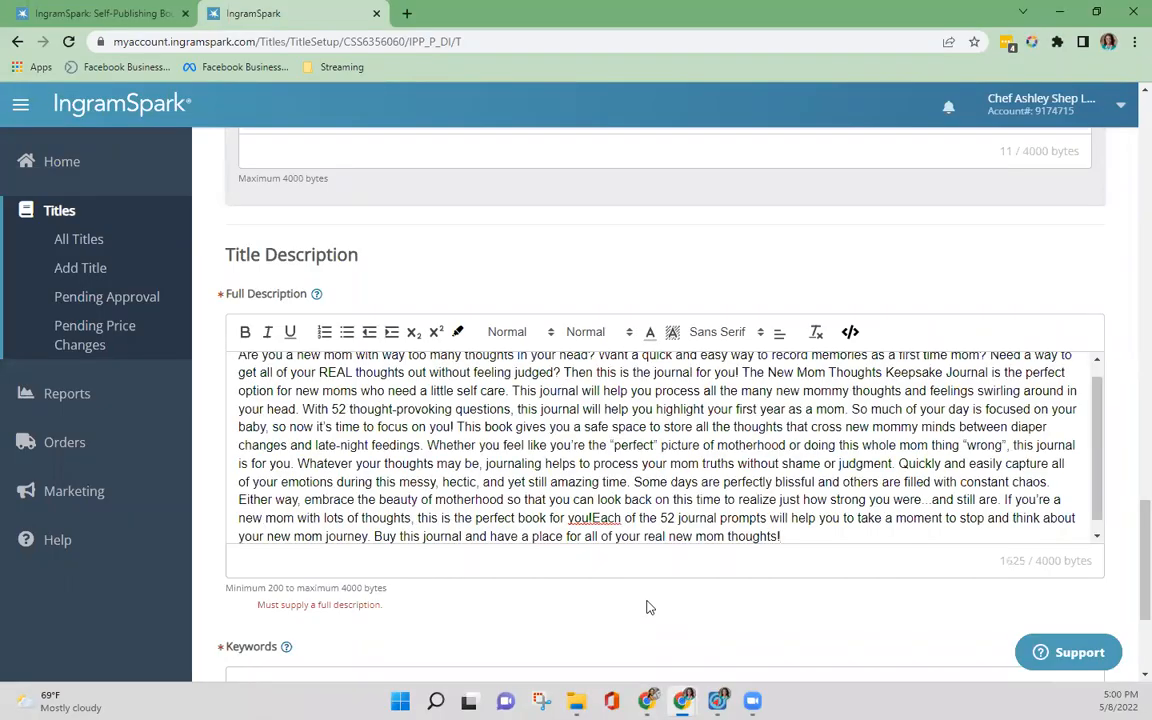
click(595, 517)
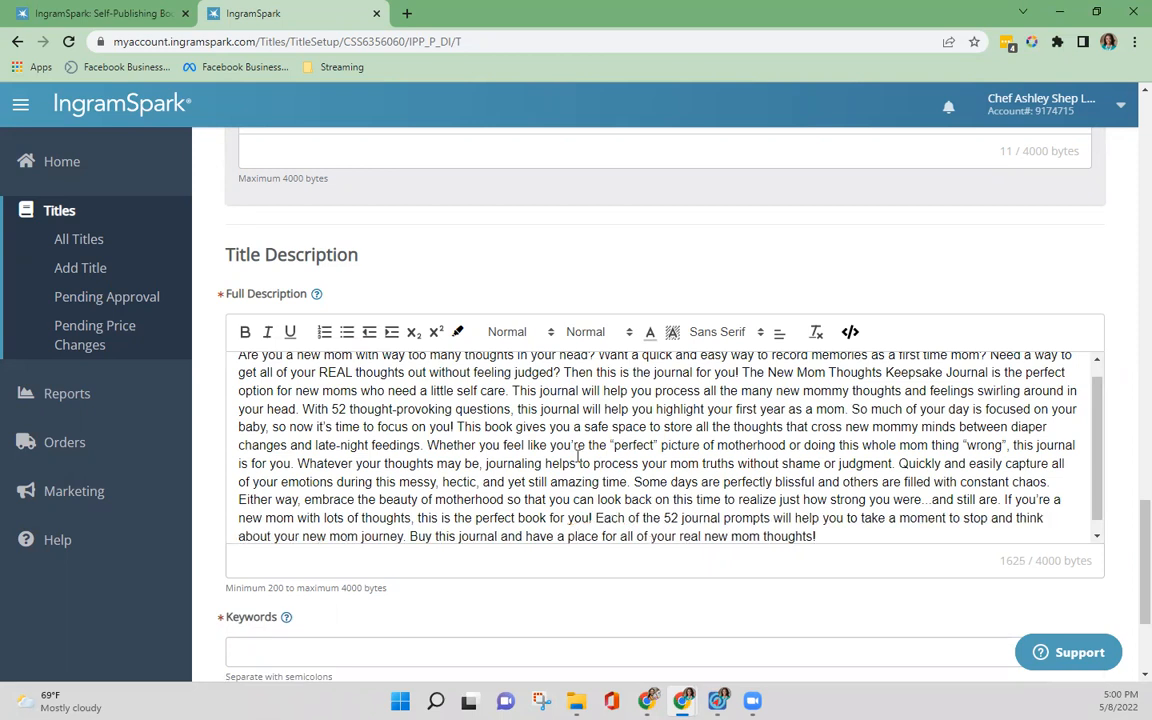
scroll(577, 456, down, 4)
scroll(548, 295, up, 3)
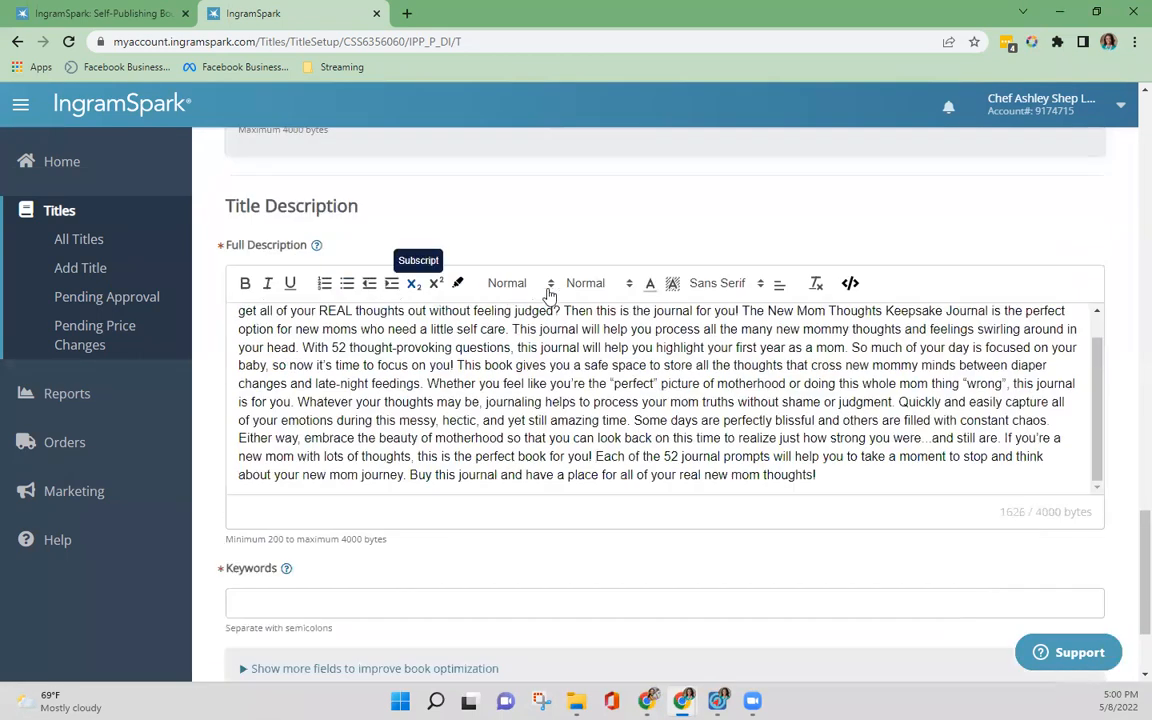
scroll(620, 362, up, 1)
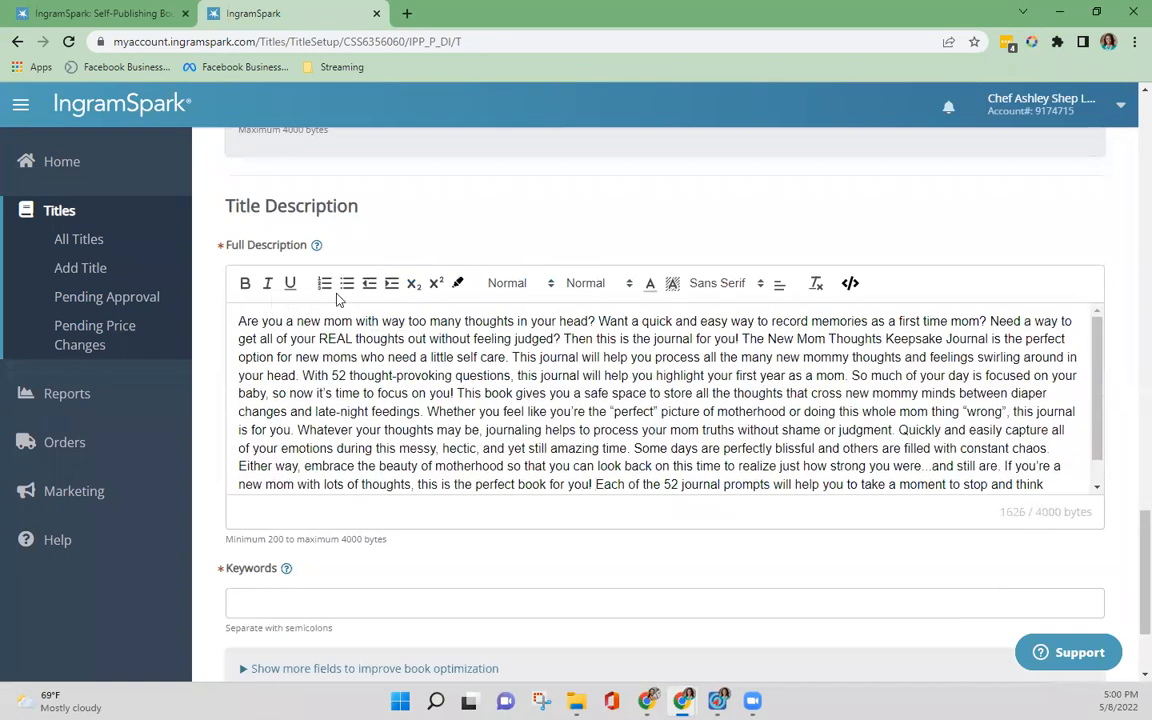
Step: Enter the keywords "new mom; new mom journal; journal for moms; first time mom"
scroll(378, 418, down, 3)
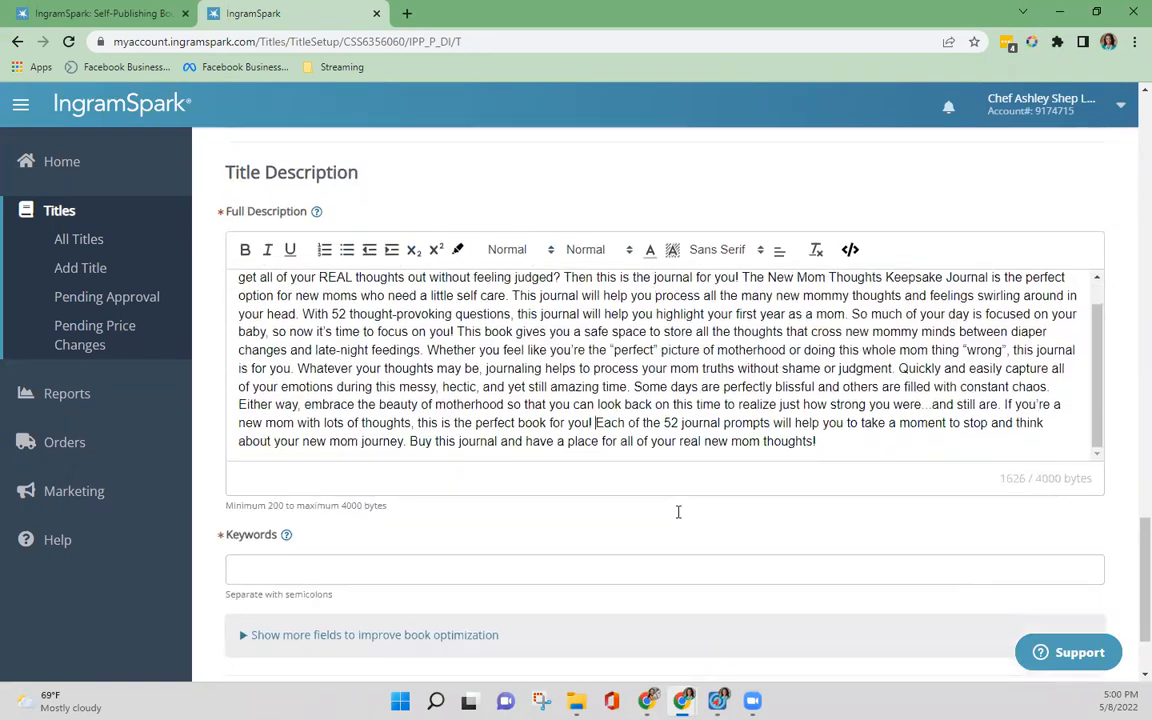
scroll(678, 512, down, 2)
click(661, 440)
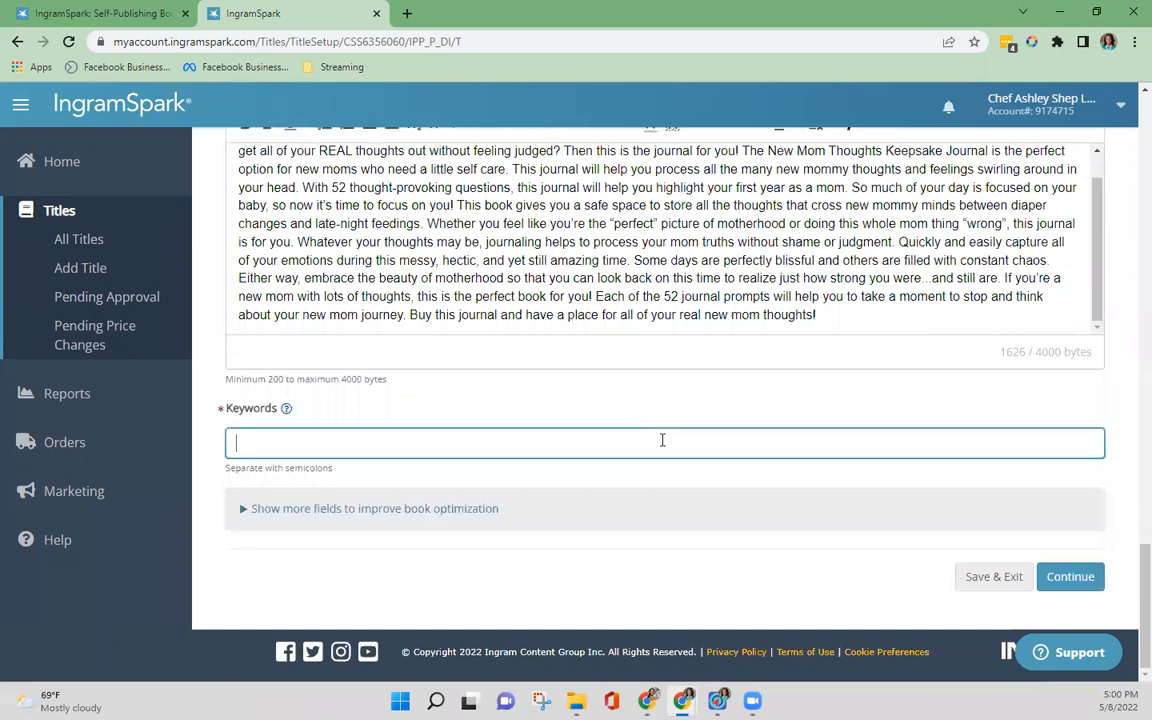
text(new mom; new mom journal)
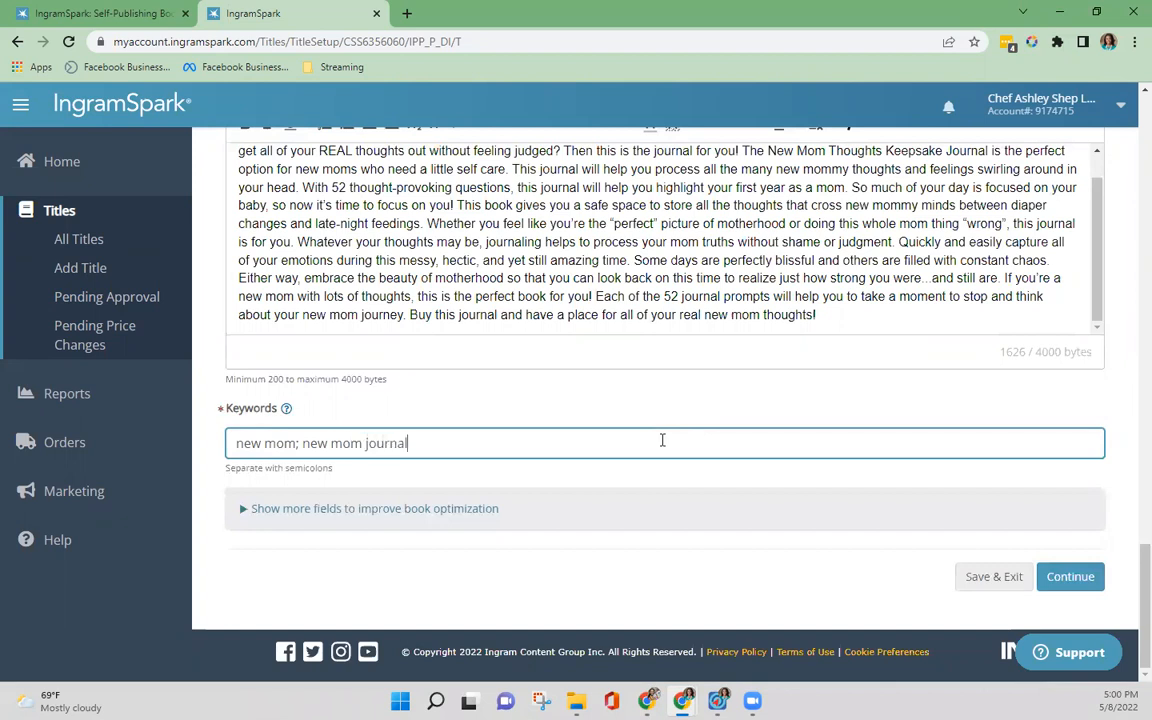
text(; journal for moms; first time mom)
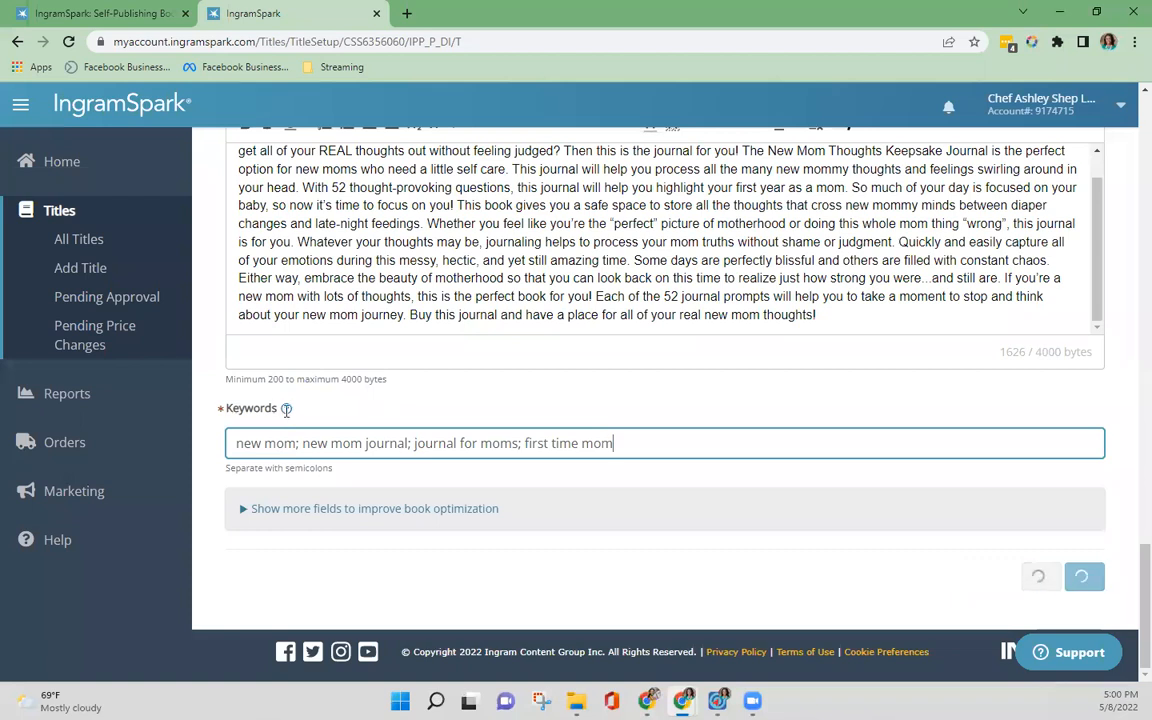
Step: Consult the help note on choosing keywords and close it
click(286, 409)
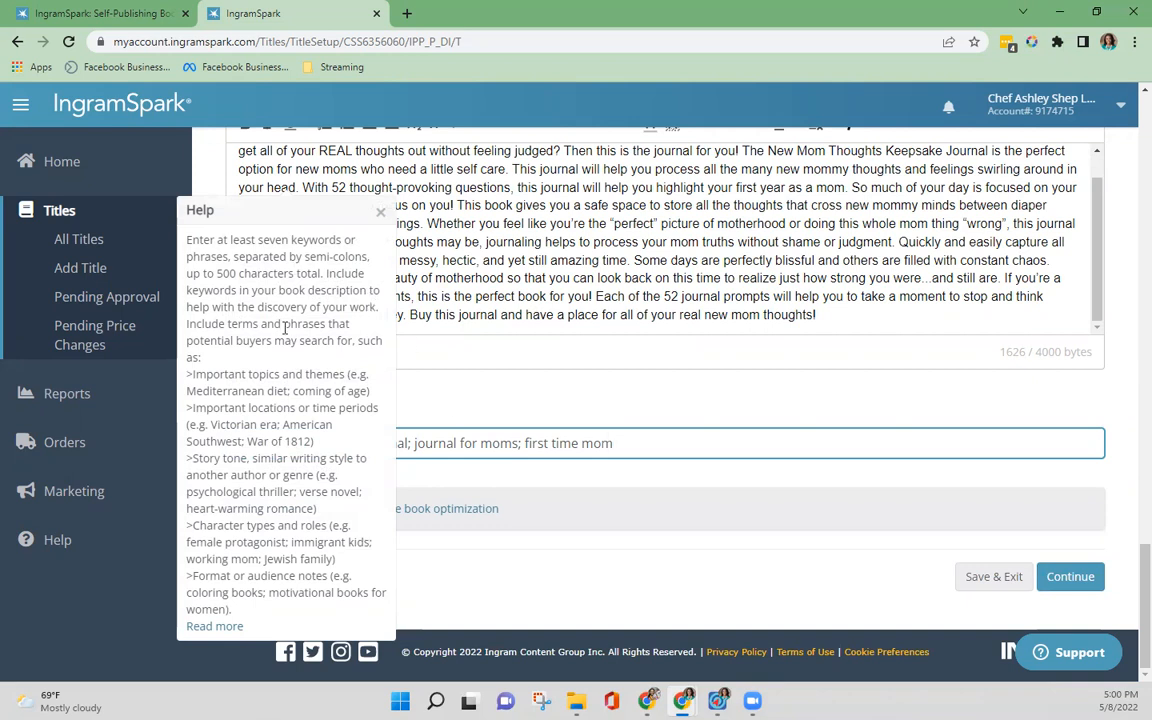
click(531, 408)
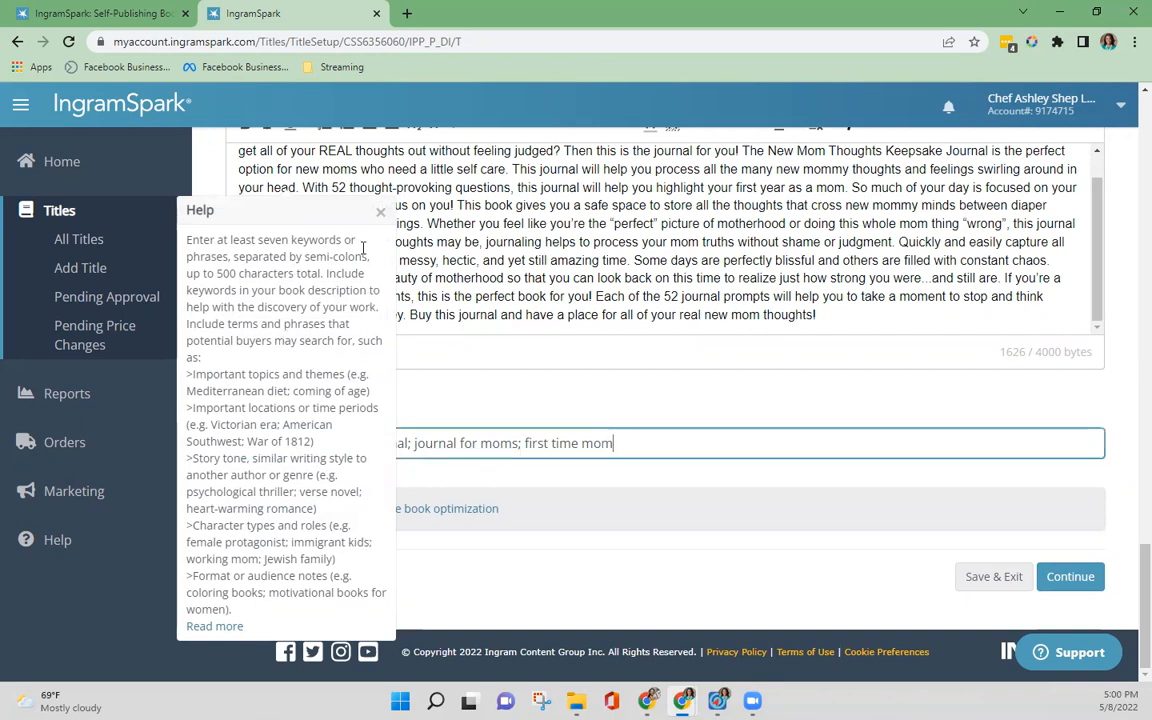
click(379, 212)
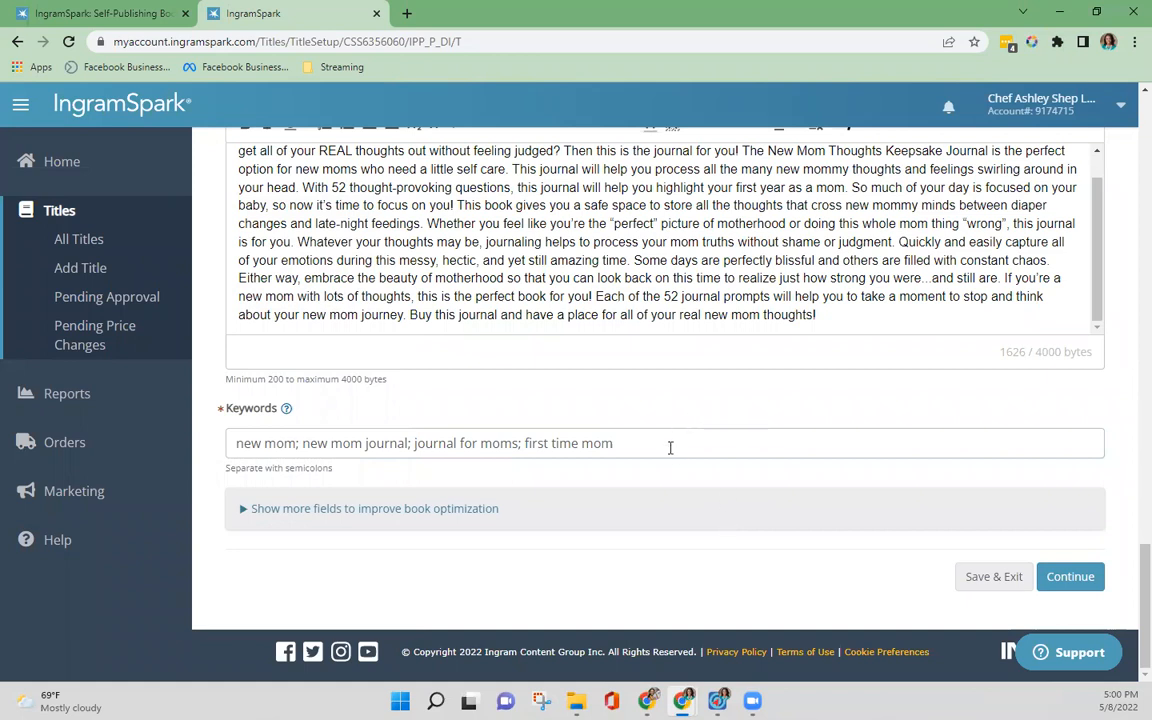
Step: Expand the optional optimization fields below the keywords, review the Short Description entry against the full description, and collapse them
click(252, 509)
click(660, 346)
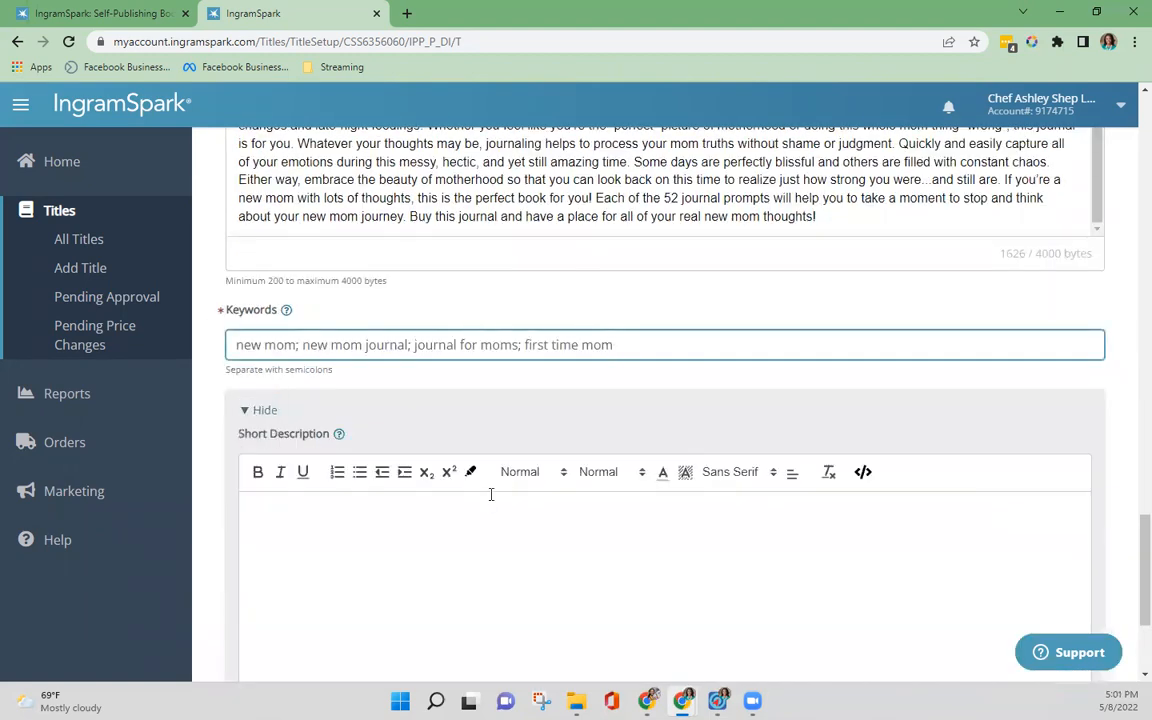
scroll(493, 500, up, 1)
scroll(490, 497, down, 4)
click(448, 356)
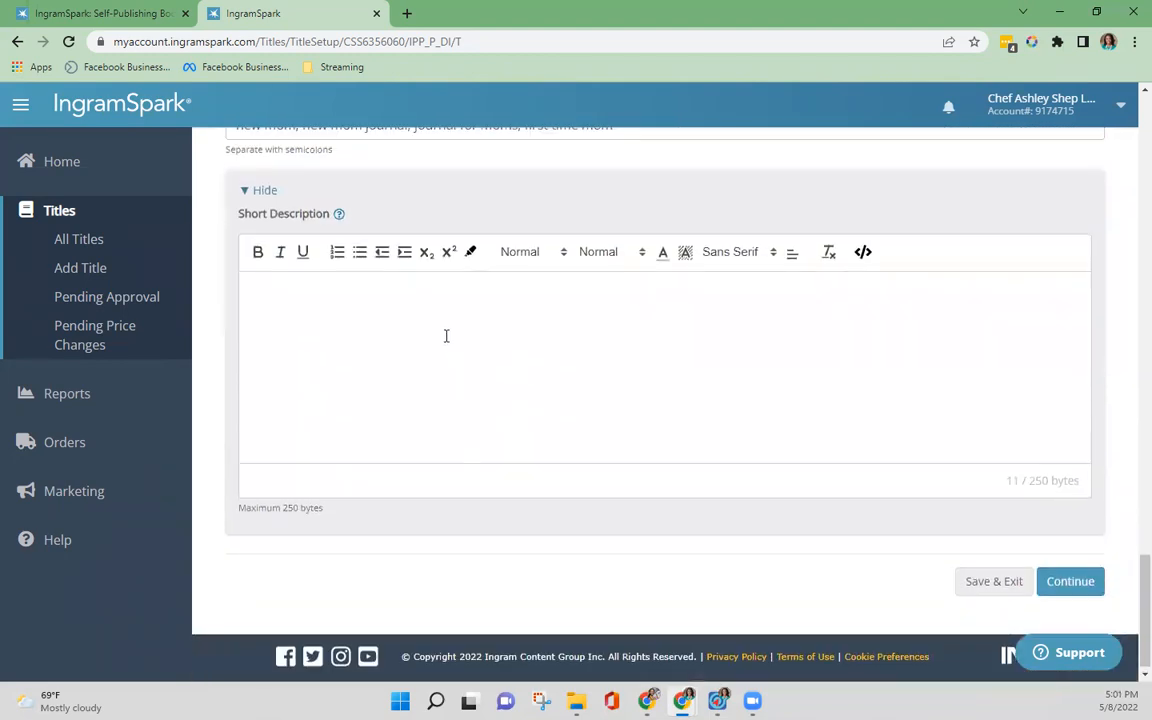
scroll(445, 334, up, 3)
scroll(451, 326, up, 5)
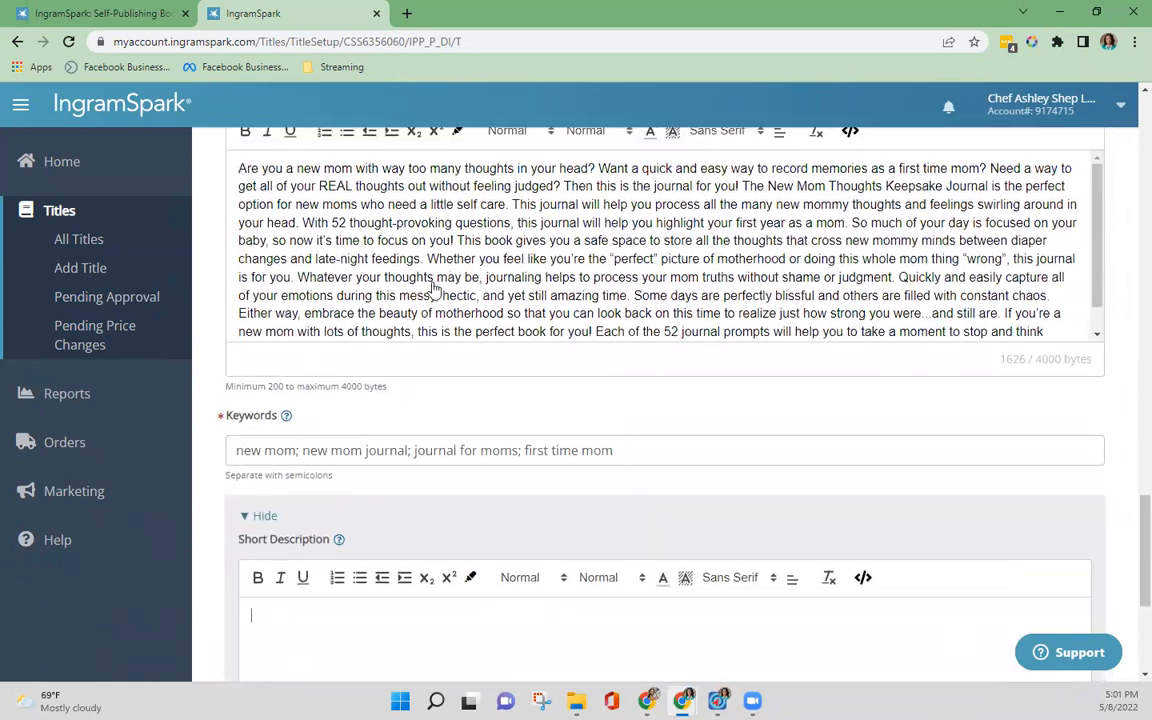
scroll(445, 504, down, 3)
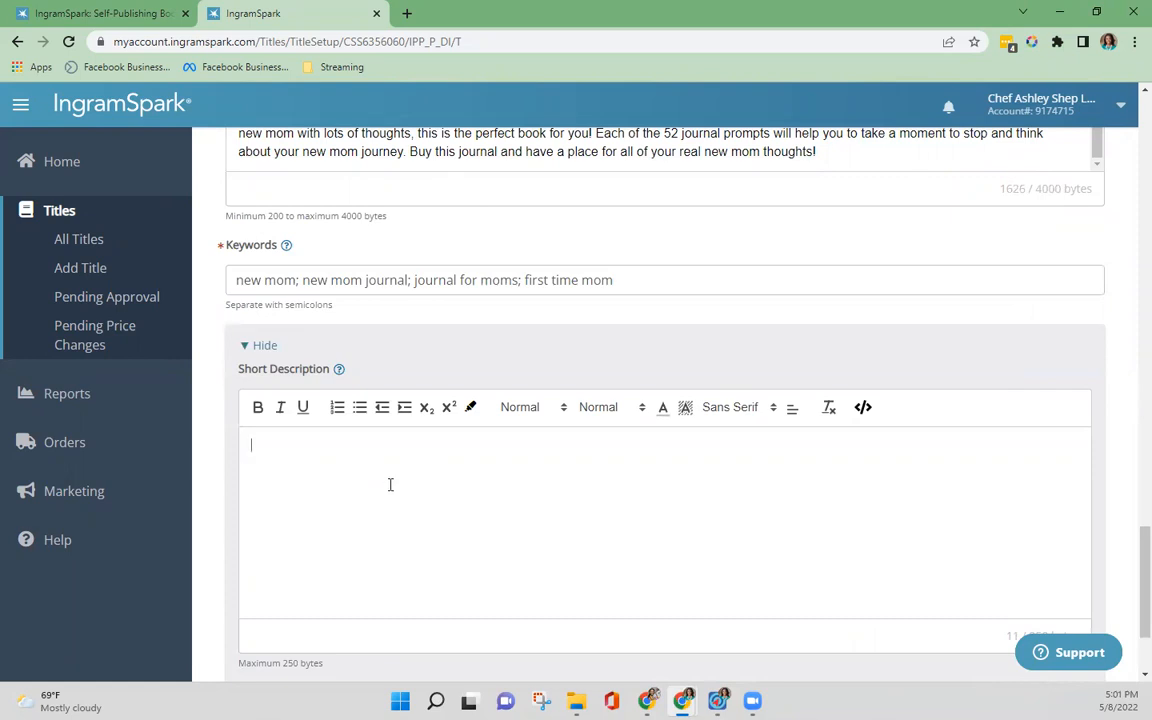
click(263, 347)
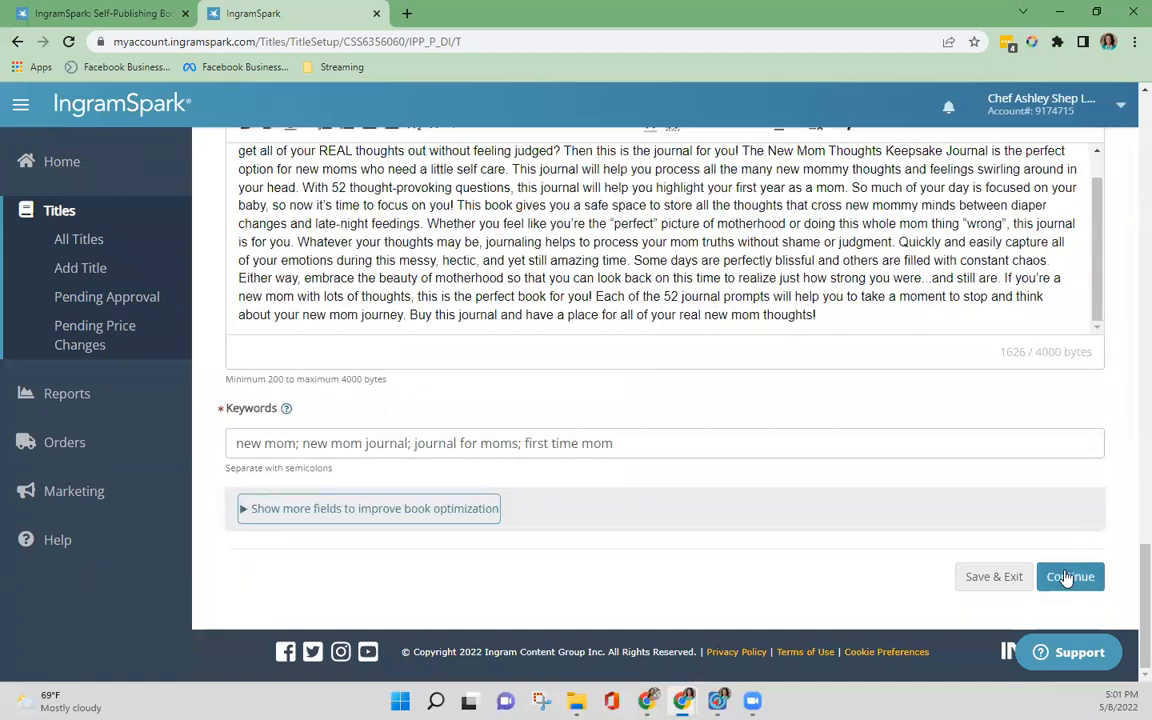
Step: Submit the title information, continue to the Print Info stage and look over its trim size and pricing fields
click(1067, 577)
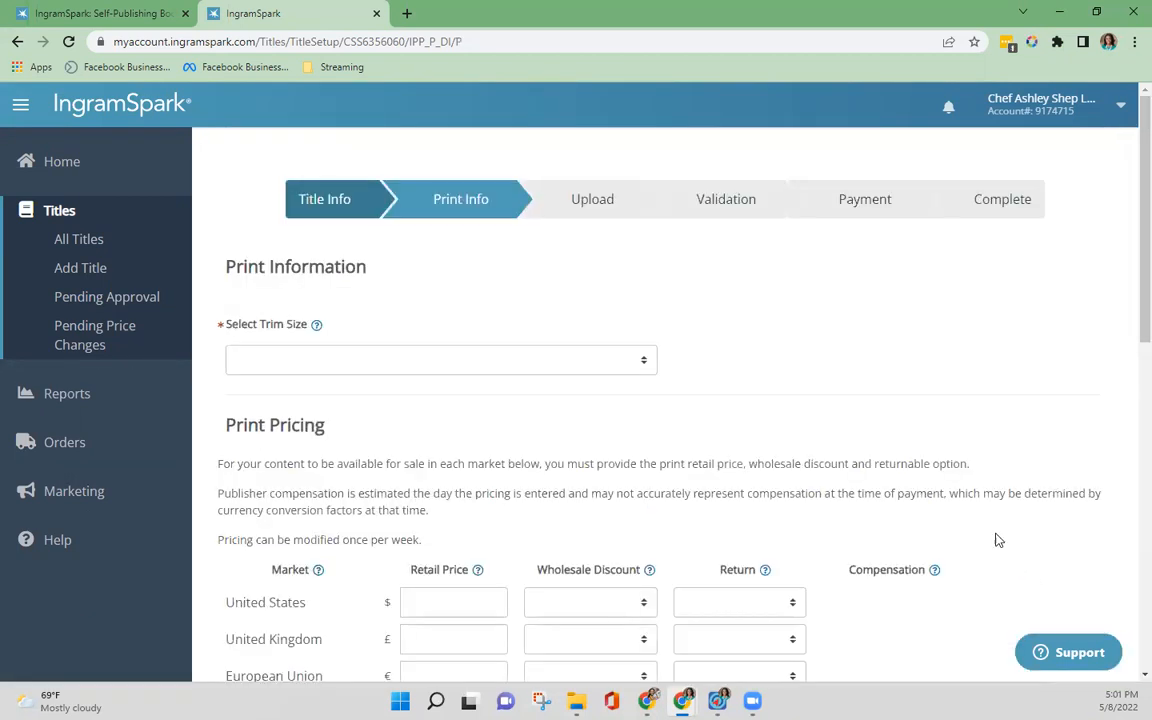
scroll(940, 525, down, 2)
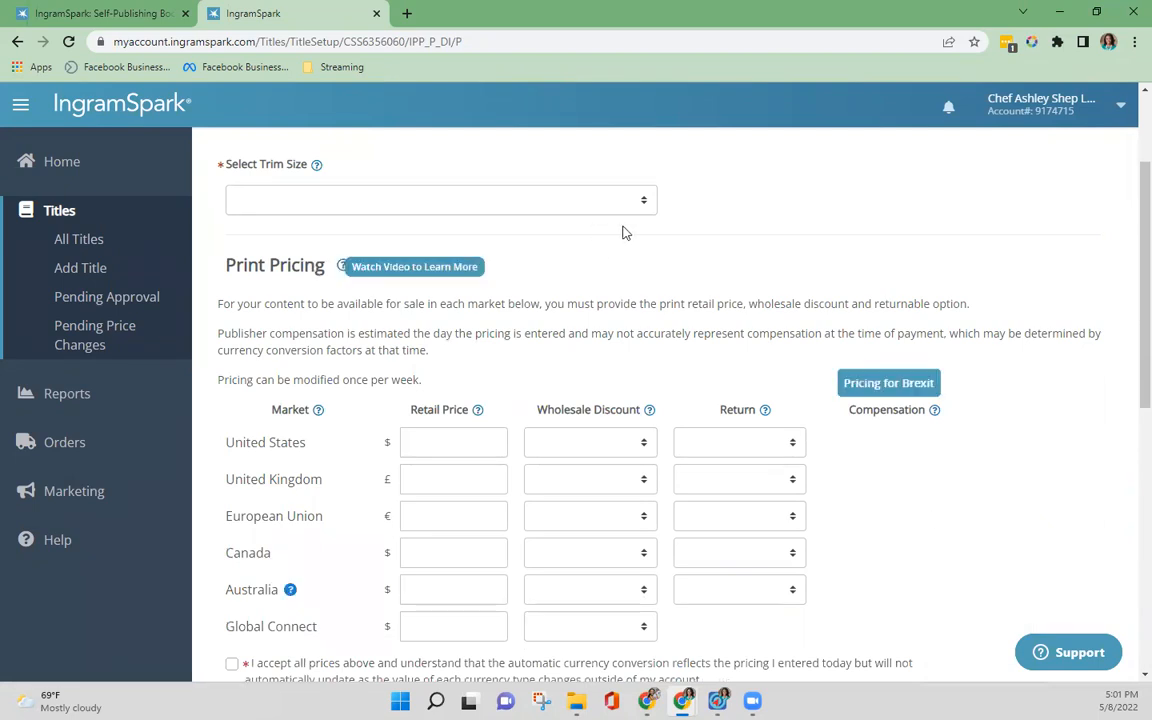
Step: Set the book's trim size to 7.000" x 10.000" (254mm x 178mm)
scroll(1126, 620, down, 10)
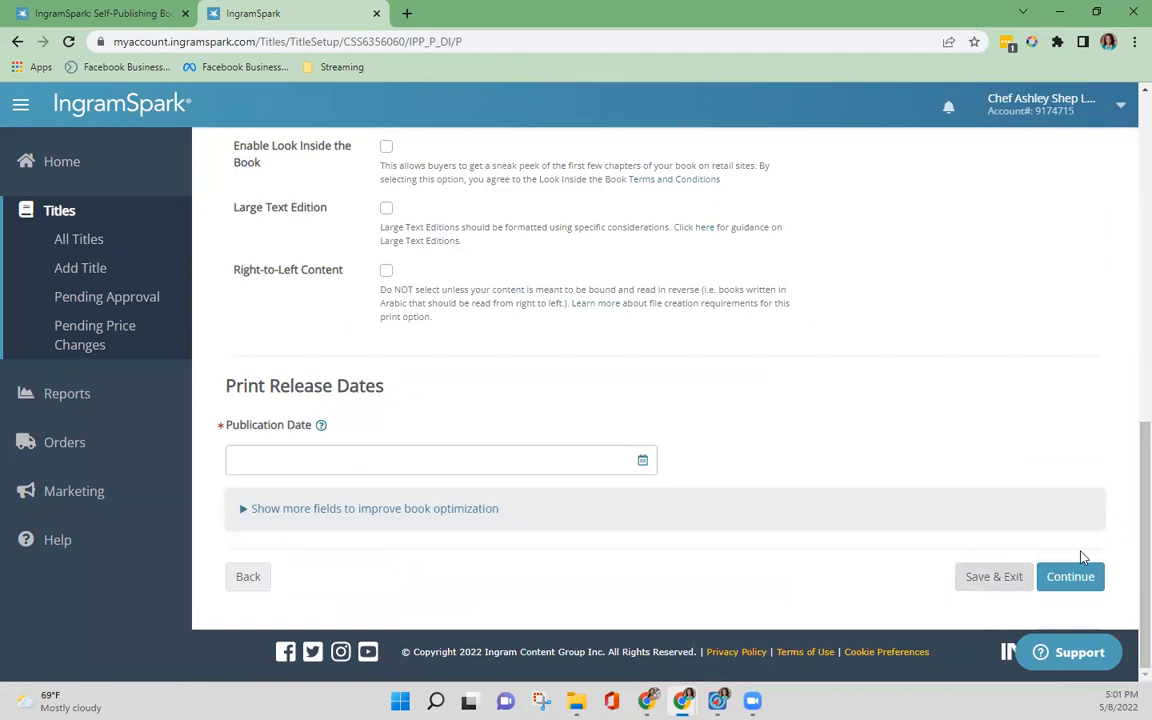
scroll(1126, 447, up, 10)
scroll(1128, 215, up, 1)
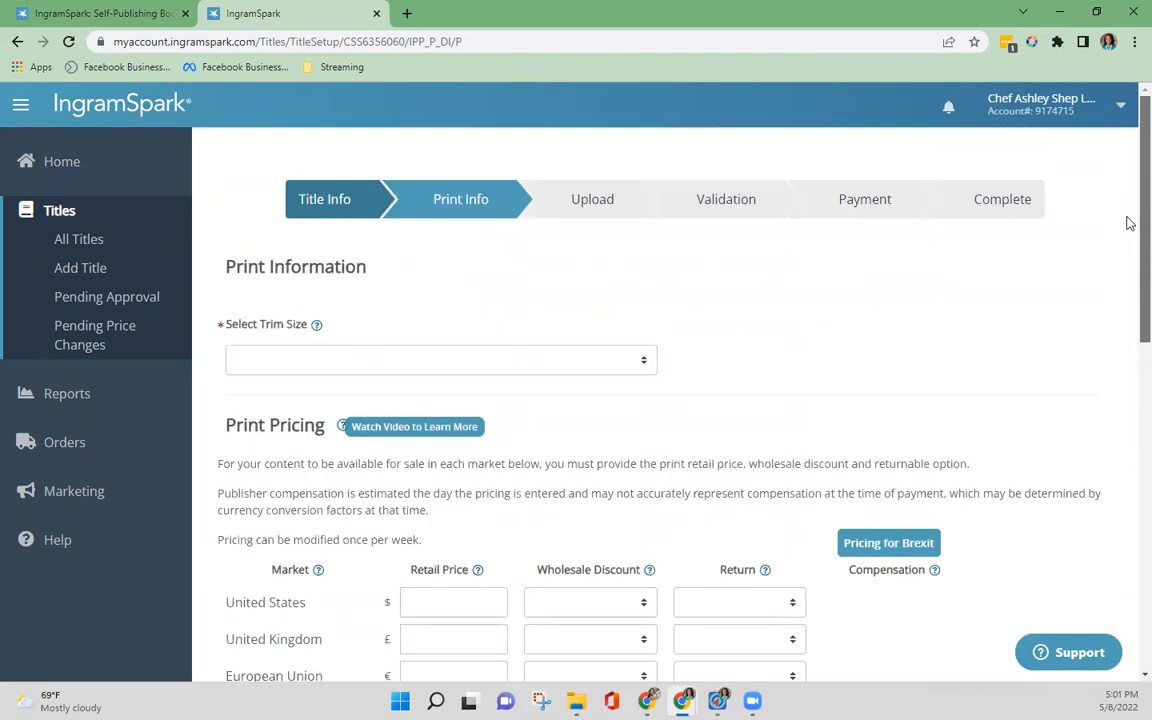
click(605, 360)
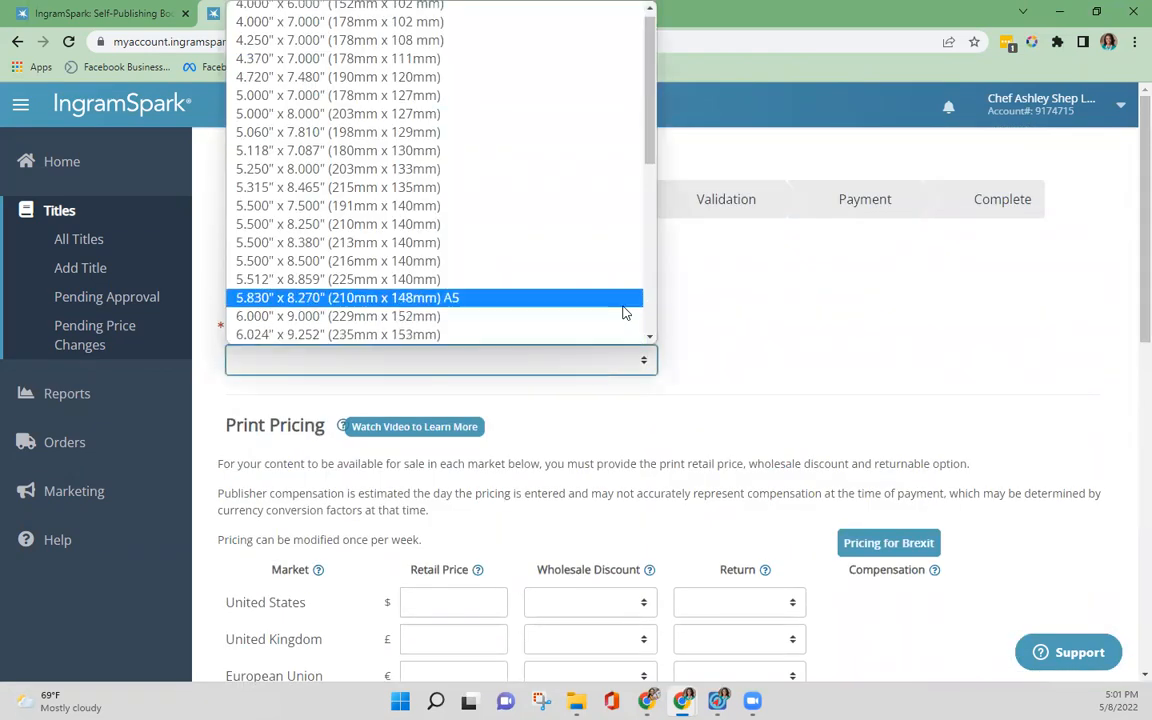
scroll(617, 226, down, 5)
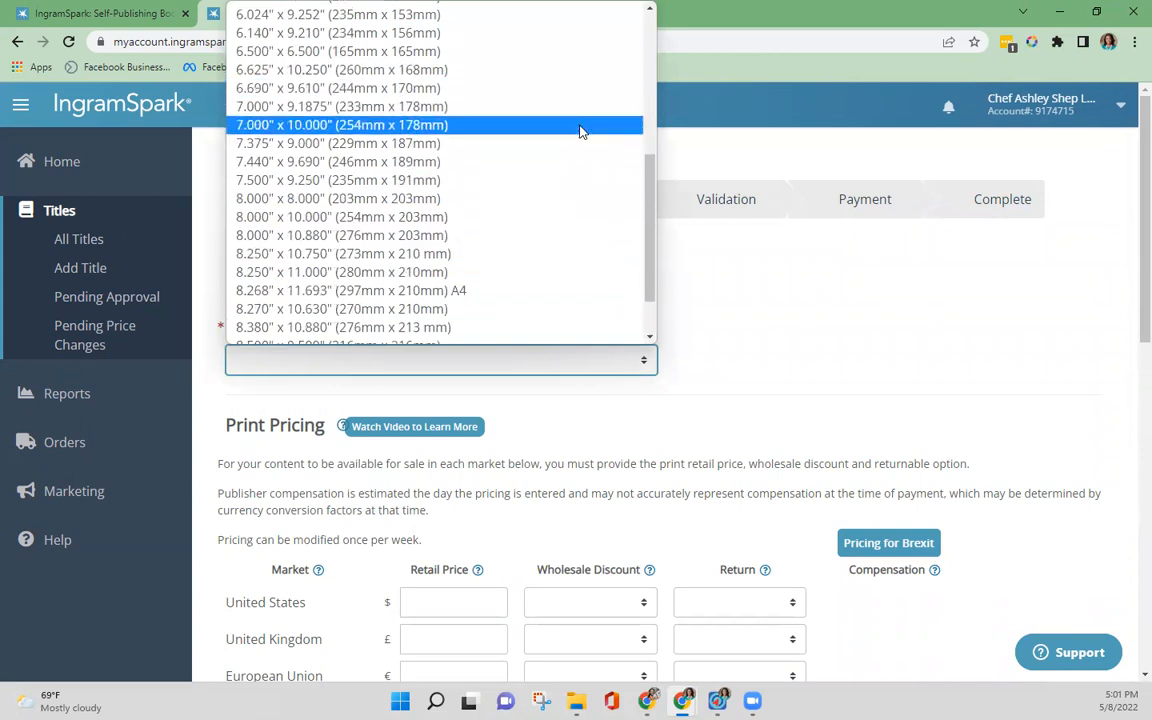
click(581, 131)
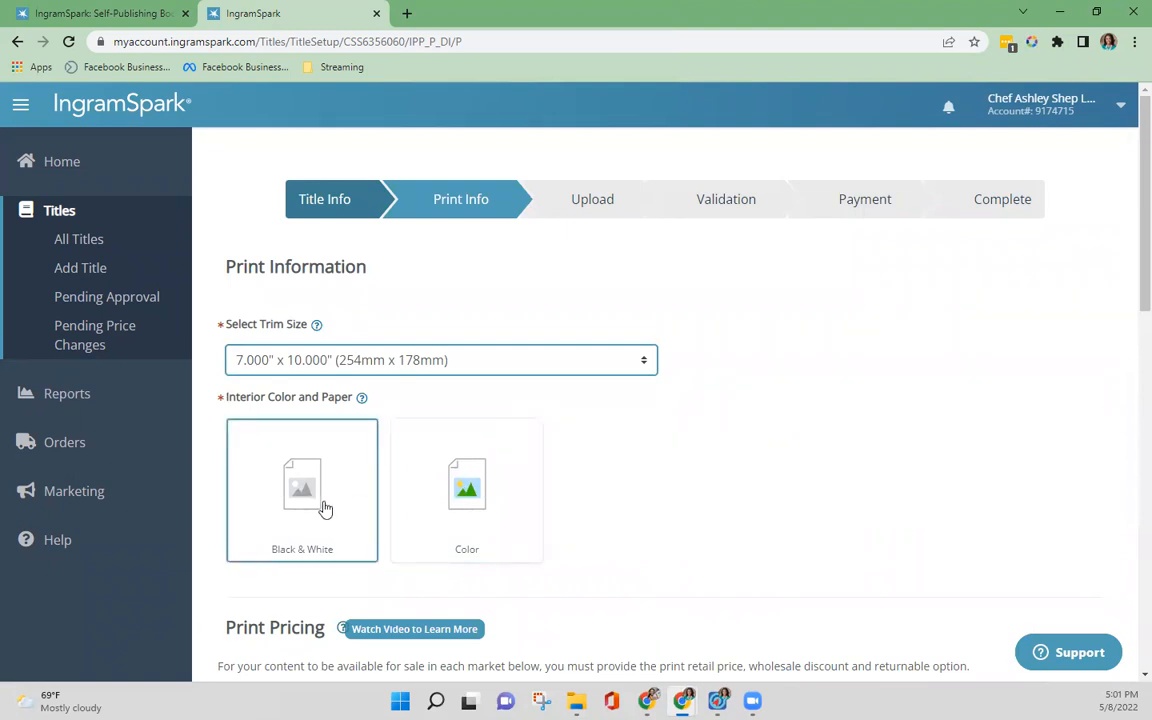
Step: Choose a Black & White interior printed on 50lb White paper
click(325, 509)
scroll(396, 285, down, 3)
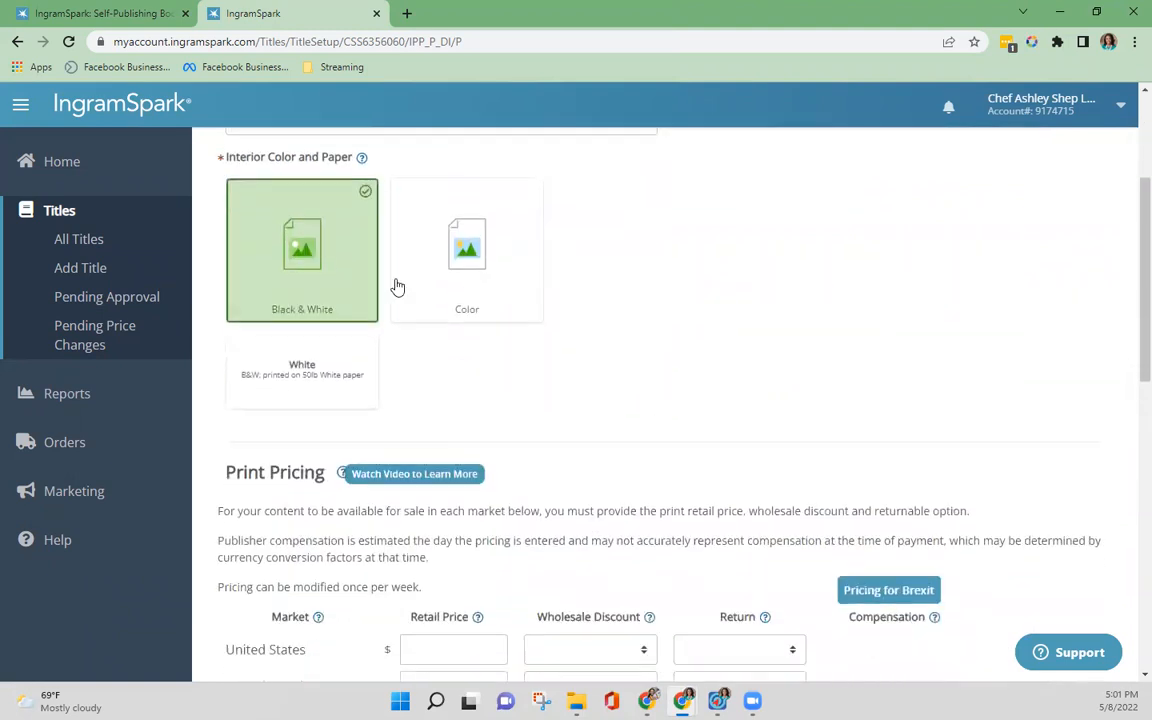
click(289, 401)
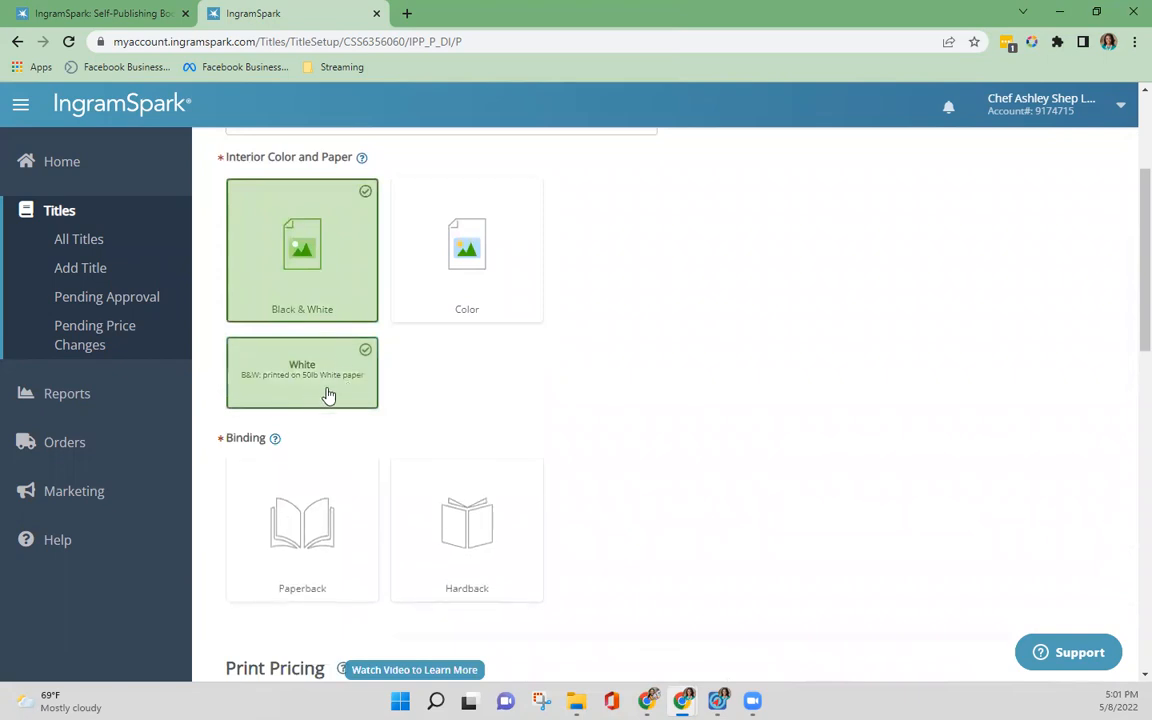
scroll(420, 395, down, 1)
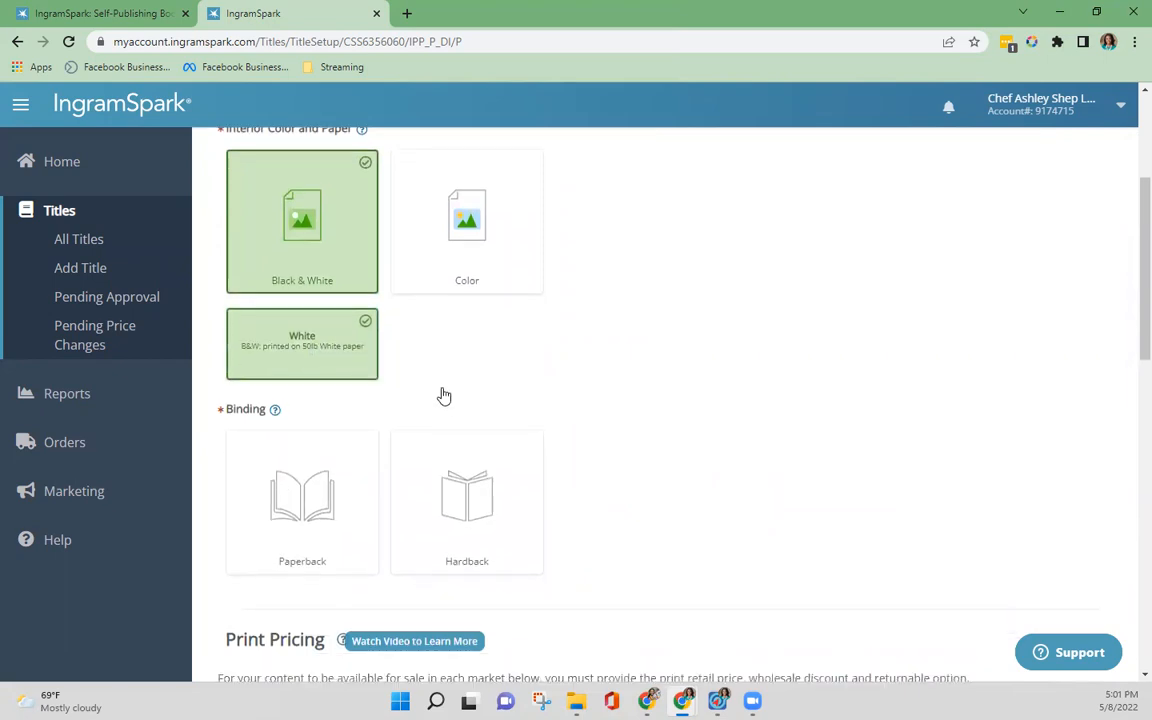
Step: Compare the paperback and hardback binding options, and choose Paperback with Perfect Bound
click(333, 447)
scroll(327, 478, down, 1)
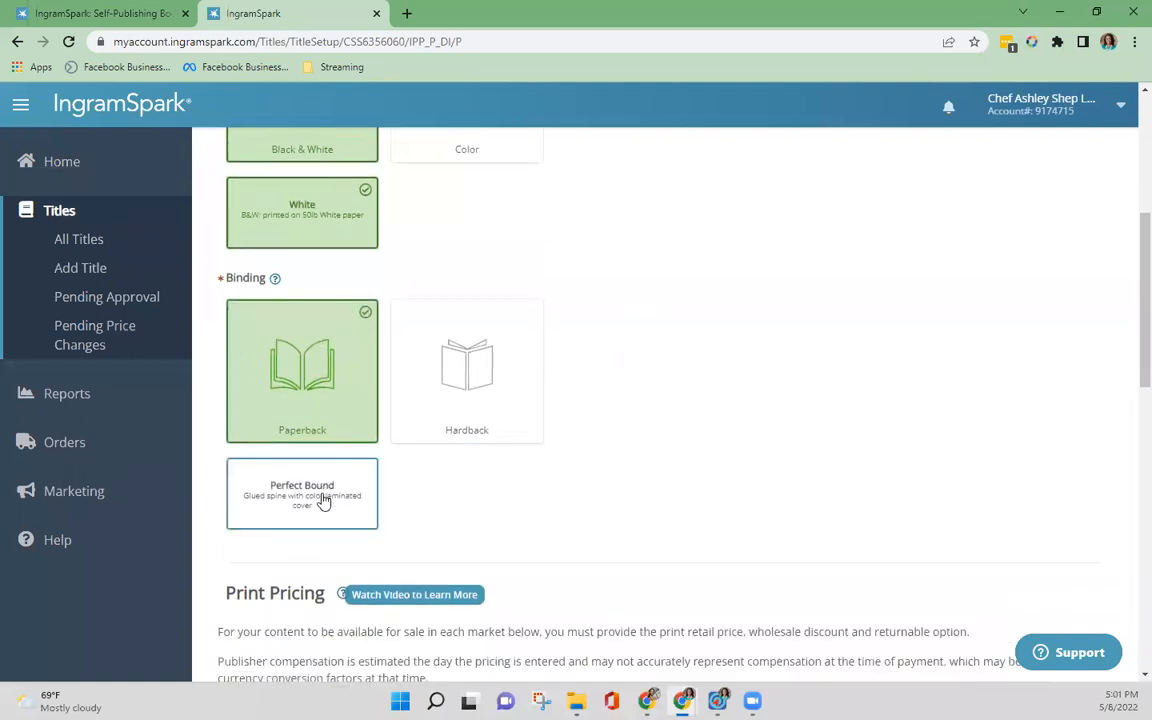
click(461, 379)
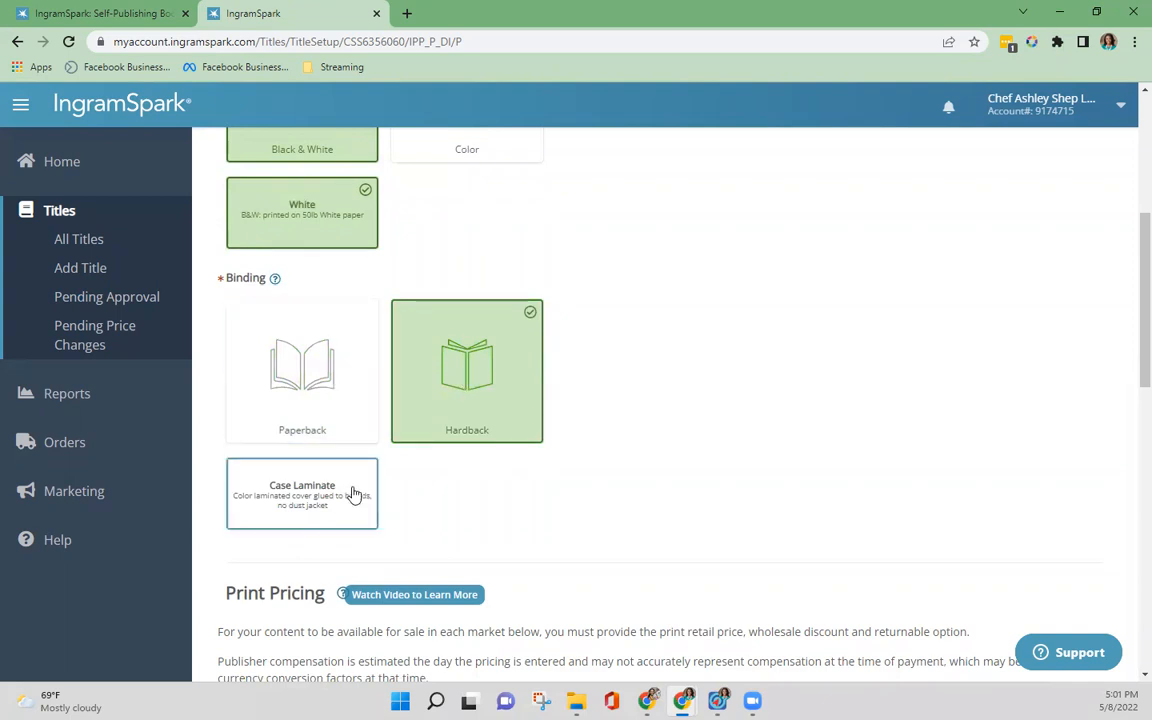
click(301, 410)
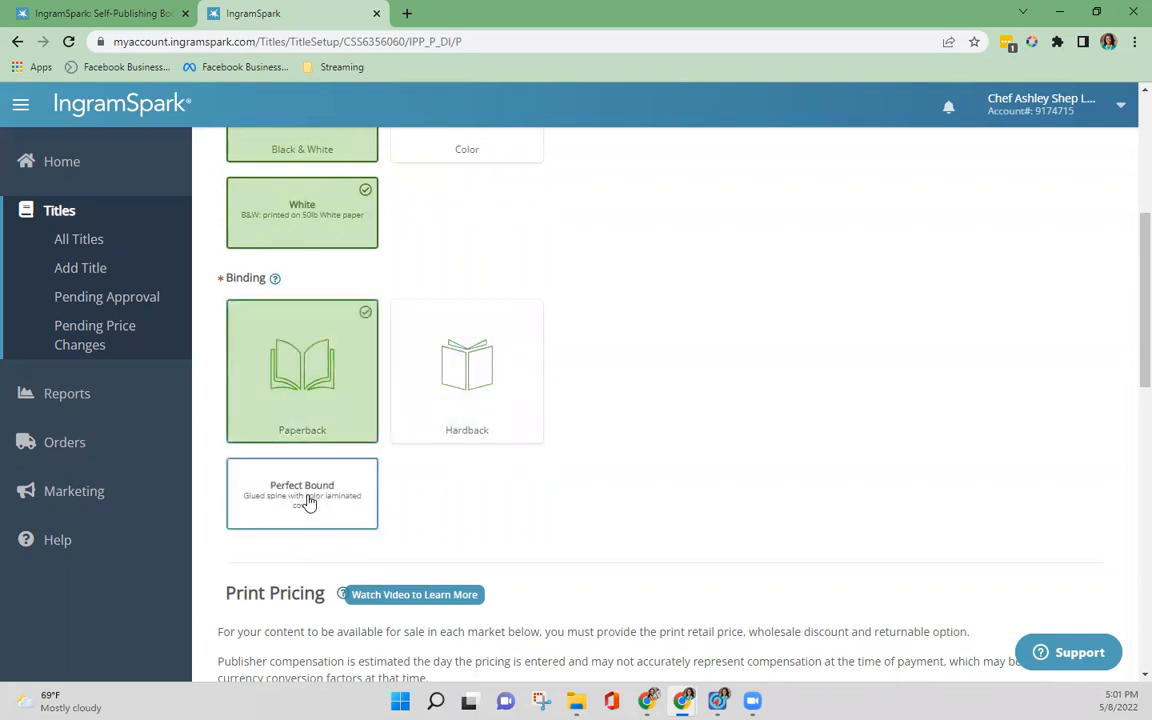
click(306, 502)
scroll(585, 454, down, 2)
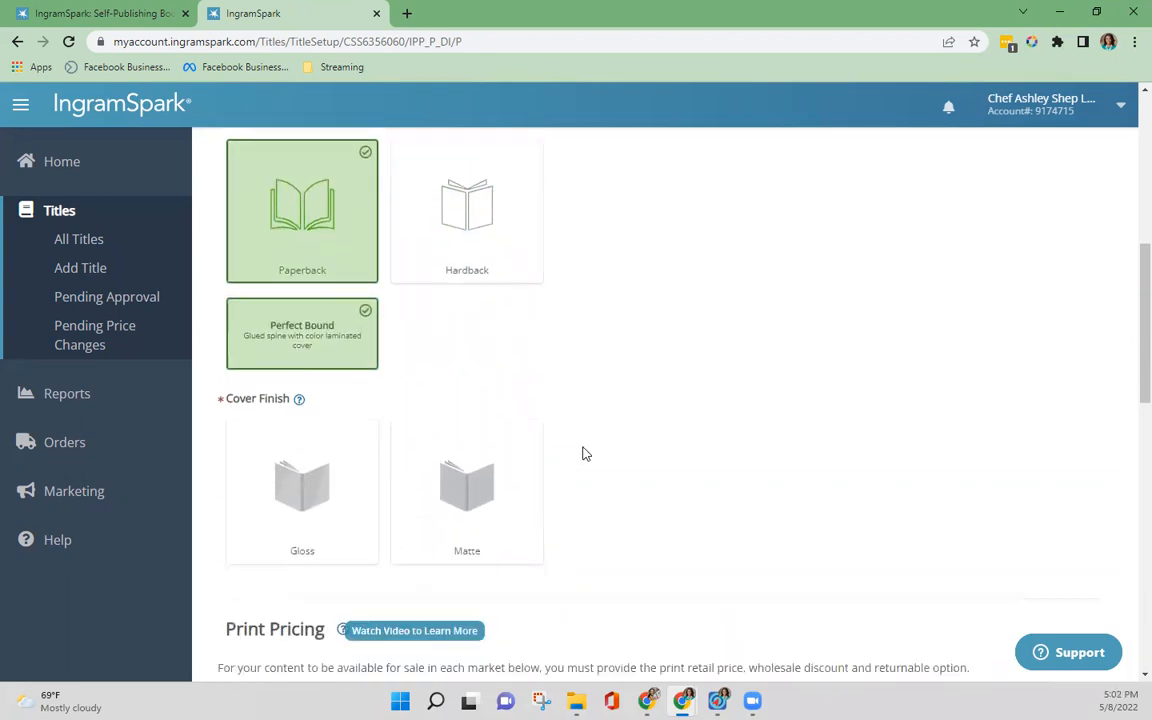
Step: Choose the Gloss cover finish for the paperback
scroll(332, 429, down, 1)
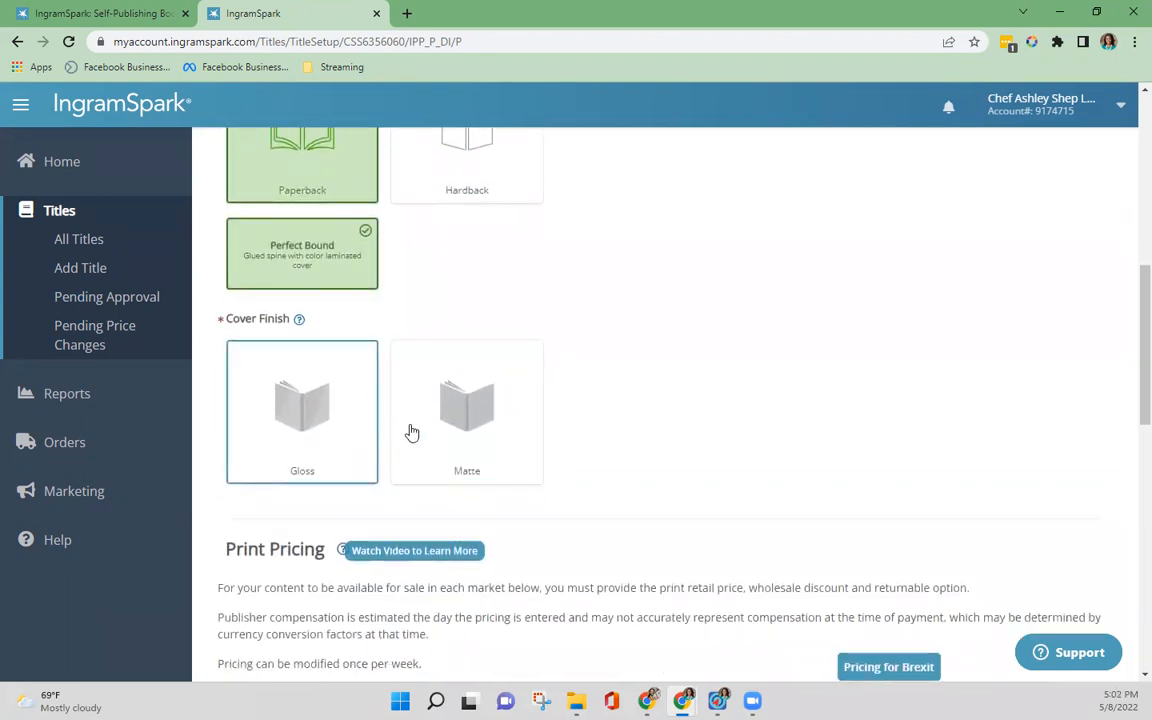
click(307, 416)
scroll(597, 393, down, 3)
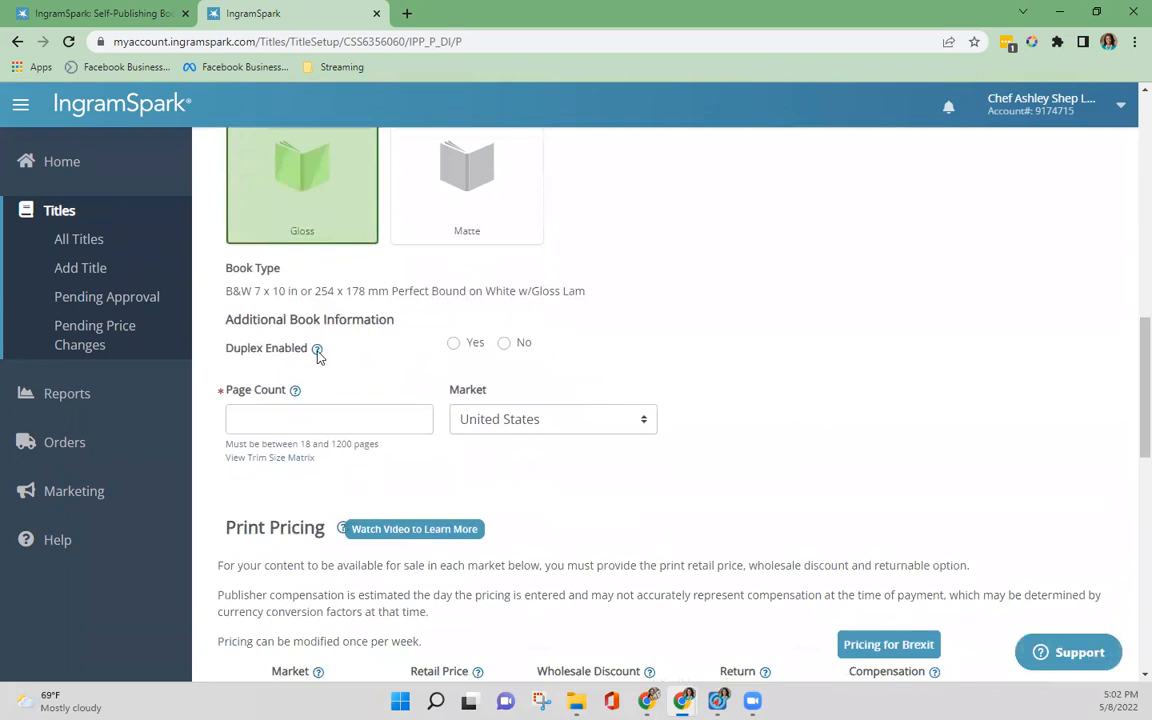
Step: Set the page count to 152 and answer No to Duplex Enabled
click(376, 428)
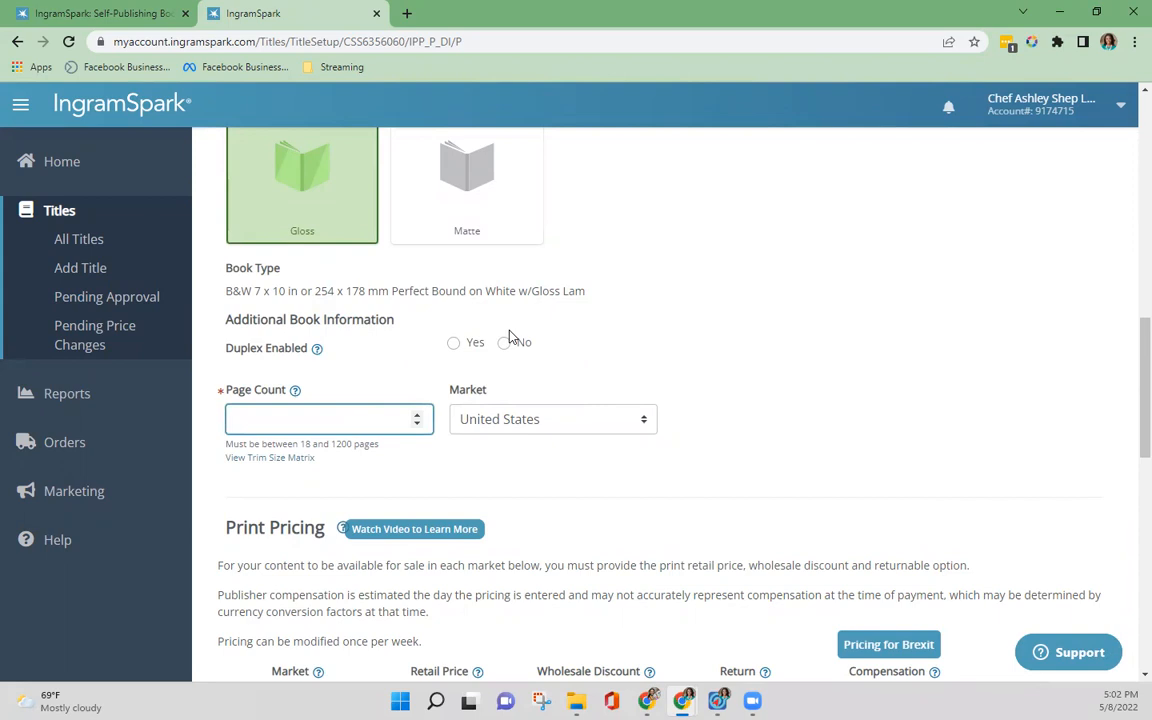
text(152)
click(682, 272)
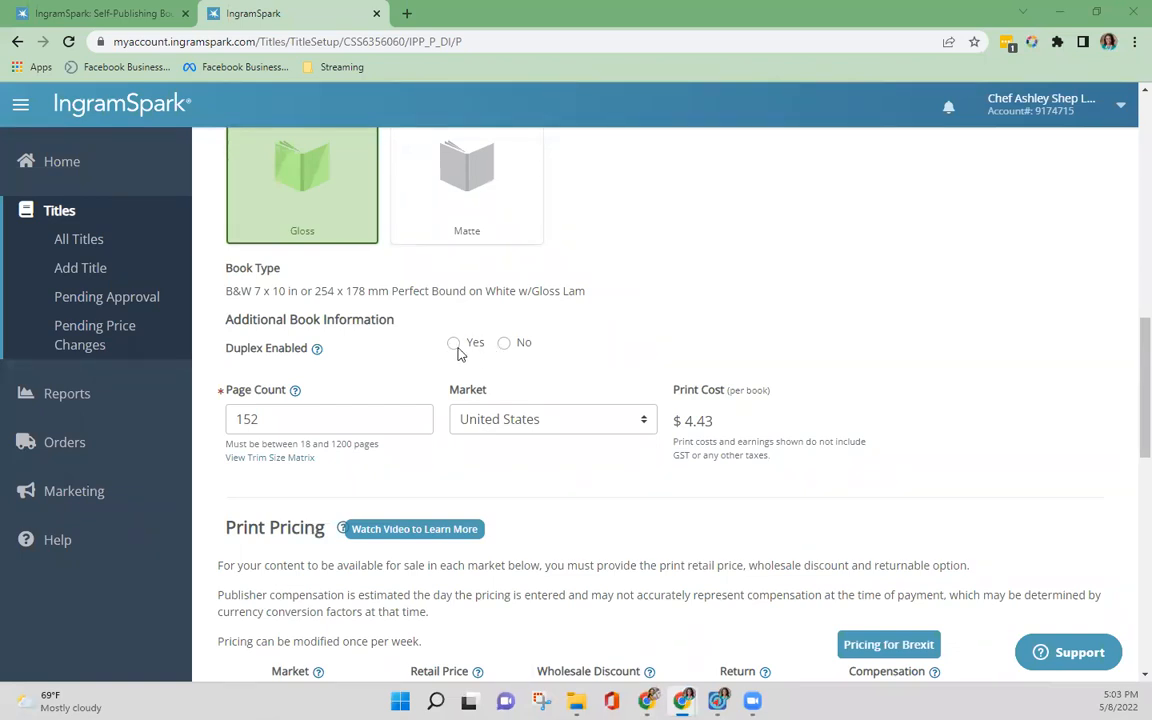
click(504, 344)
scroll(408, 366, down, 1)
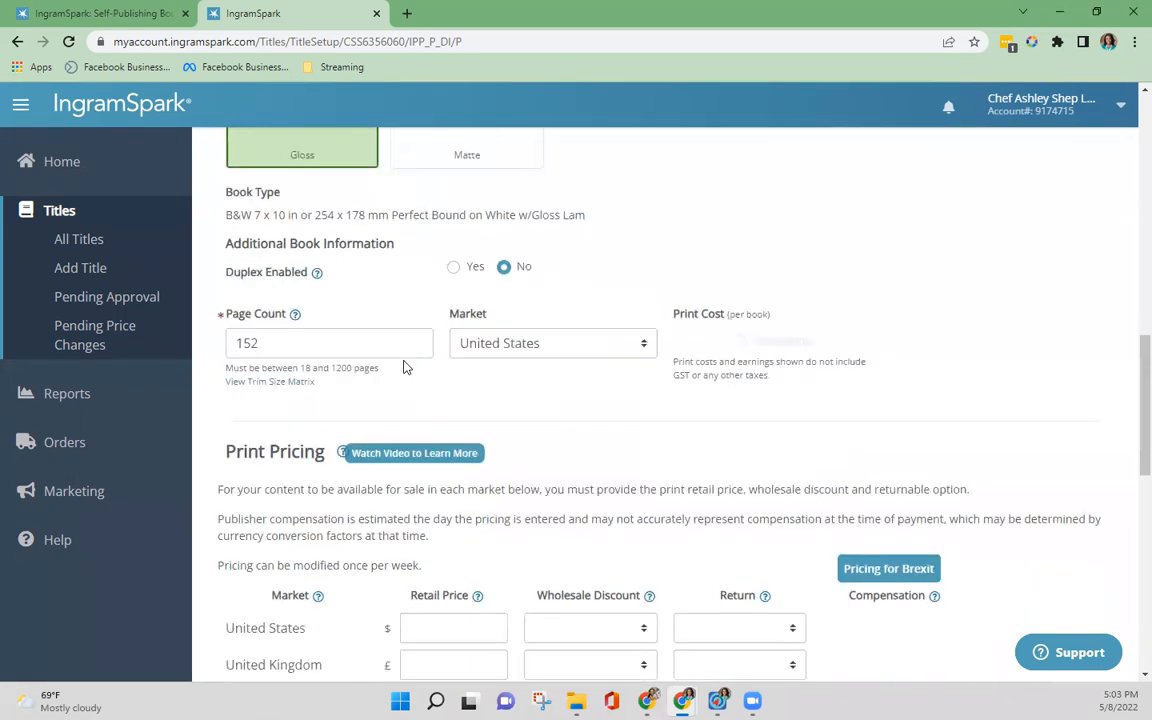
Step: Set the United States retail price to $10.99 in the print pricing table
scroll(571, 398, down, 3)
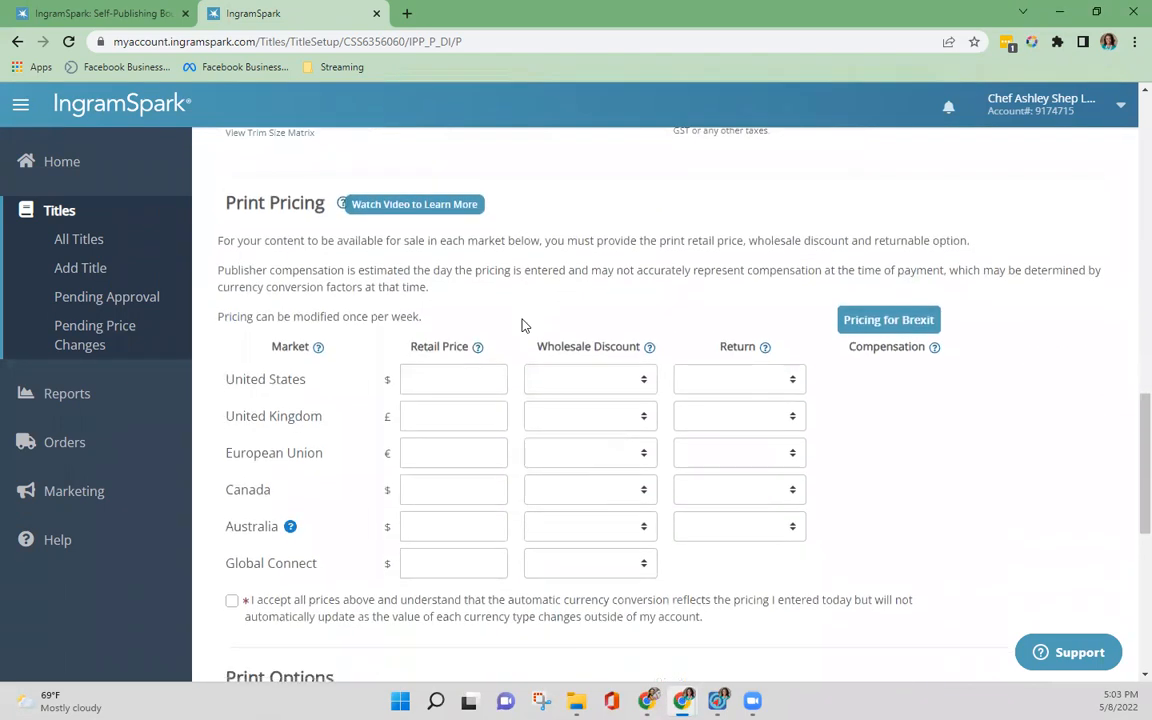
scroll(521, 325, down, 1)
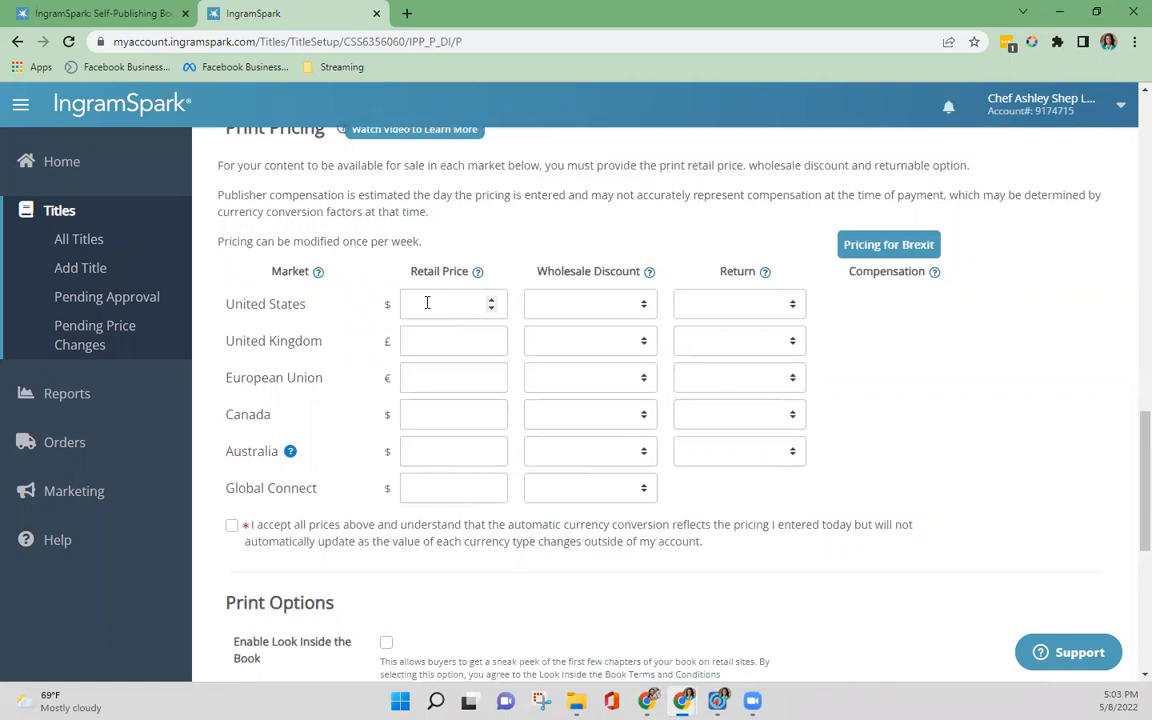
click(427, 302)
text(10.99)
click(560, 304)
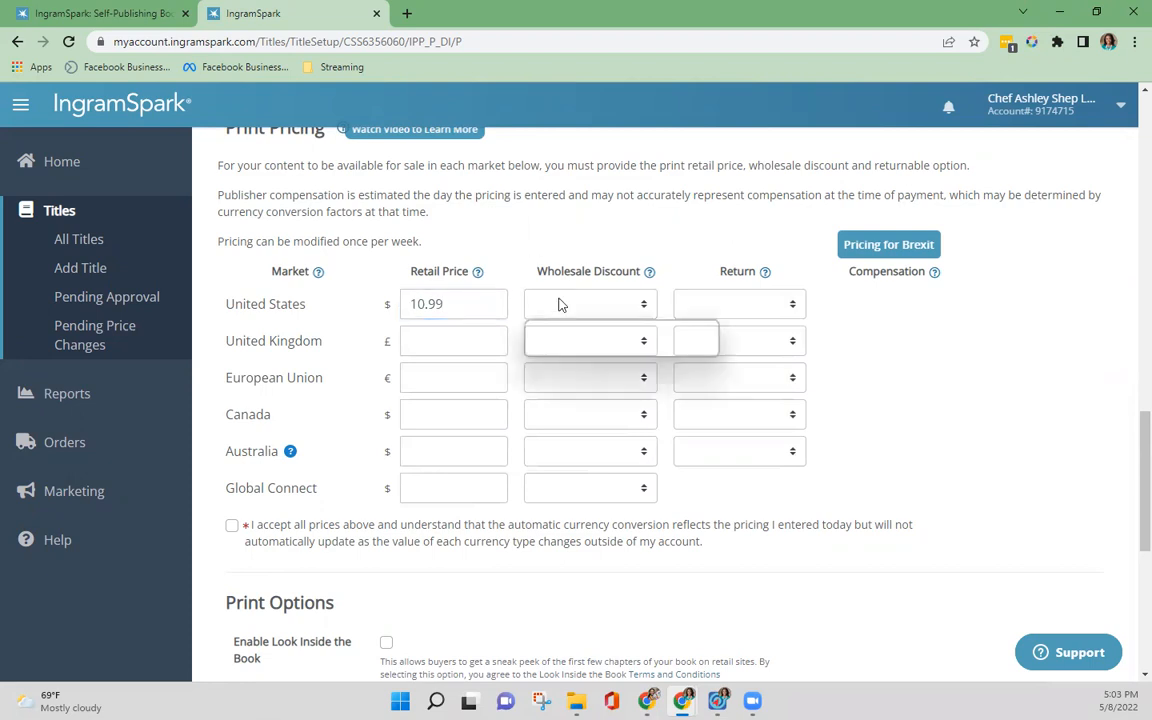
click(504, 262)
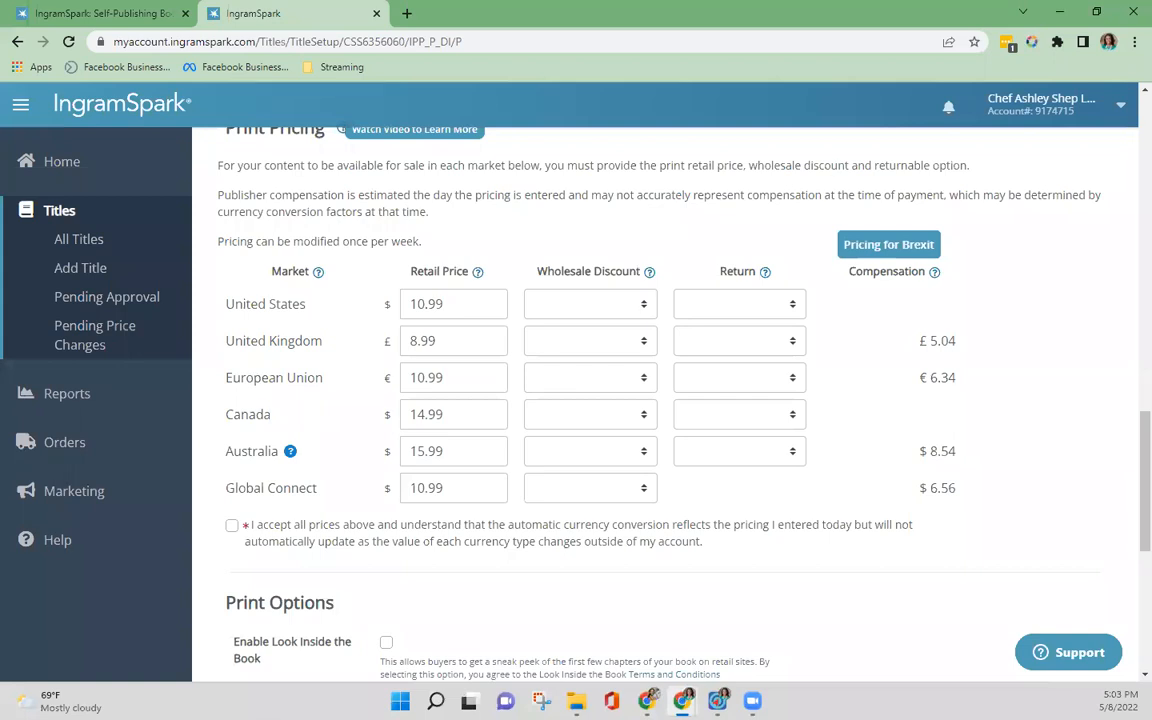
click(645, 308)
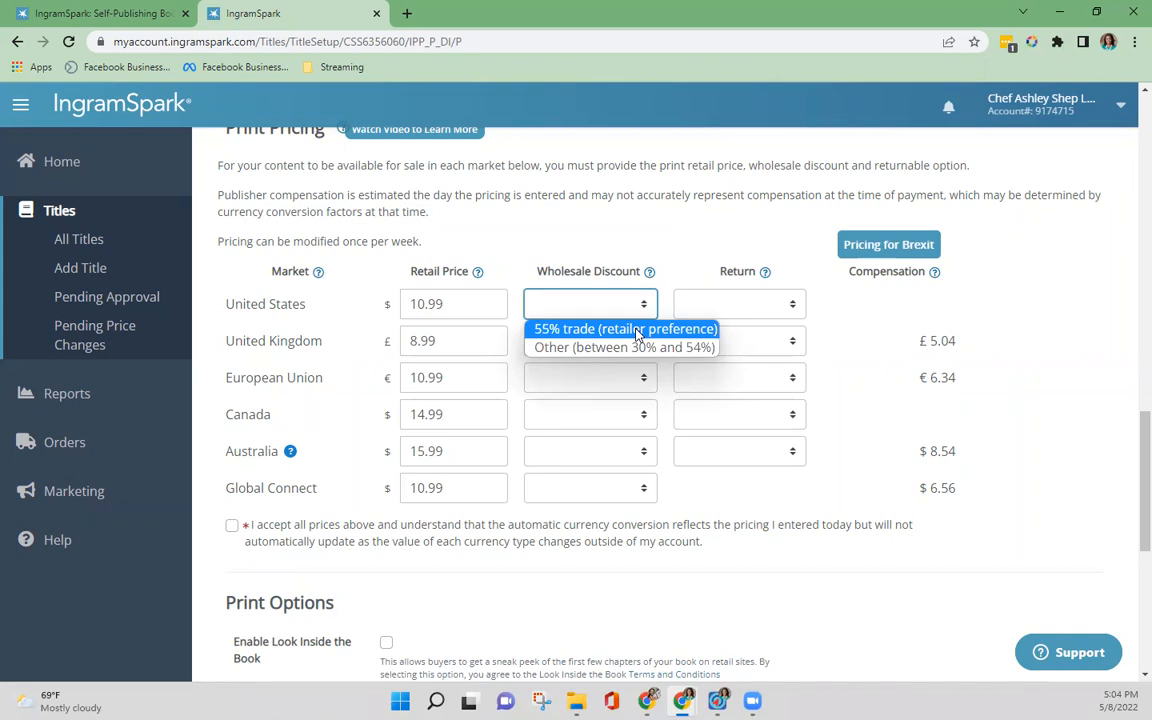
click(653, 244)
click(640, 303)
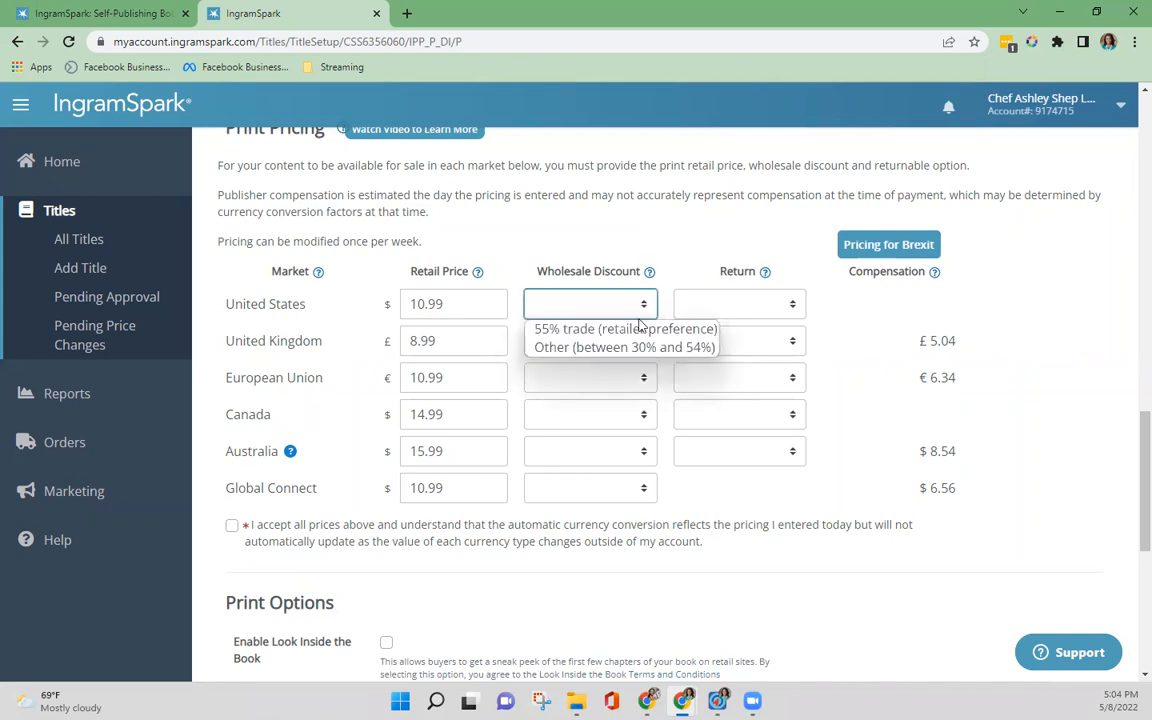
click(643, 354)
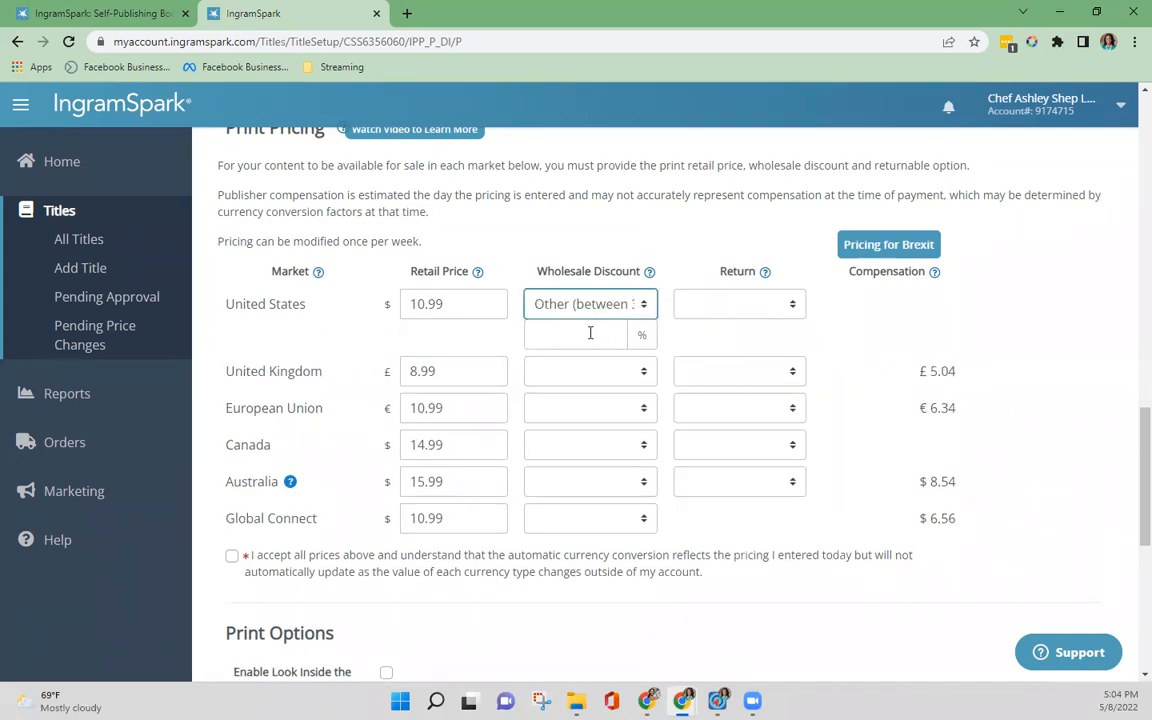
click(590, 333)
double_click(590, 333)
key(BackSpace)
Step: Set the wholesale discount to 55% trade (retailer preference) for the United States, United Kingdom and European Union
click(638, 308)
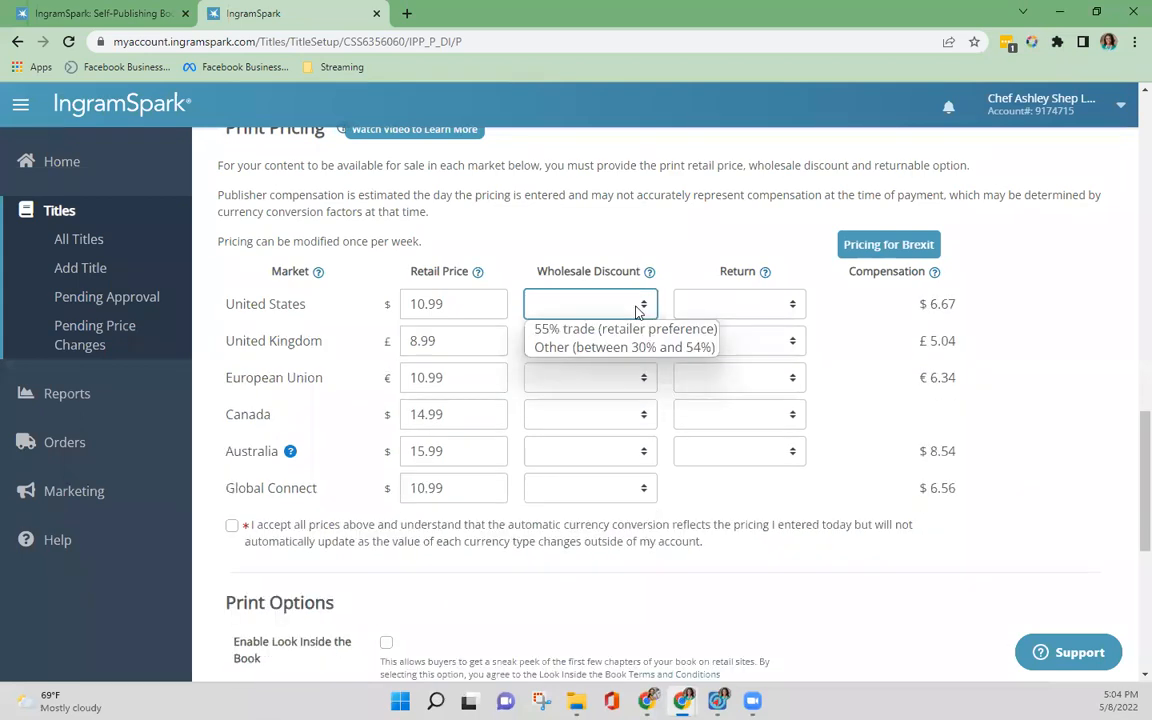
click(637, 329)
click(640, 341)
click(640, 365)
click(642, 377)
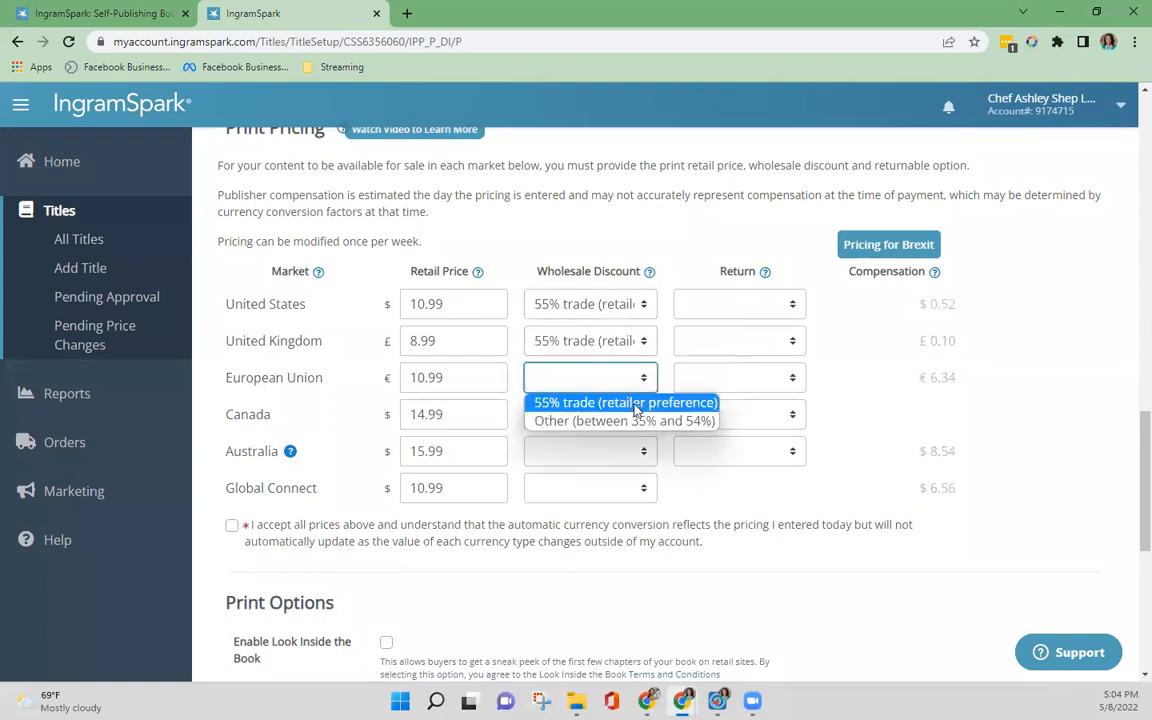
click(632, 404)
Step: Set the wholesale discount to 55% trade (retailer preference) for Canada and Australia
click(643, 414)
click(643, 451)
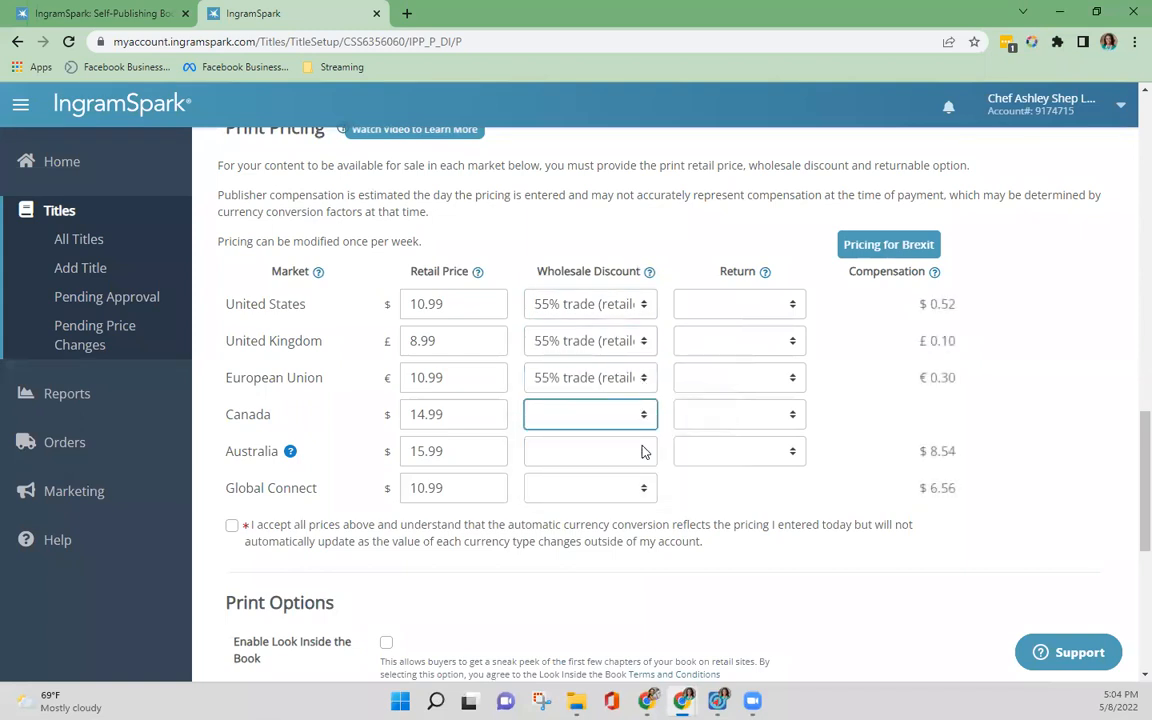
click(643, 451)
click(643, 474)
click(645, 488)
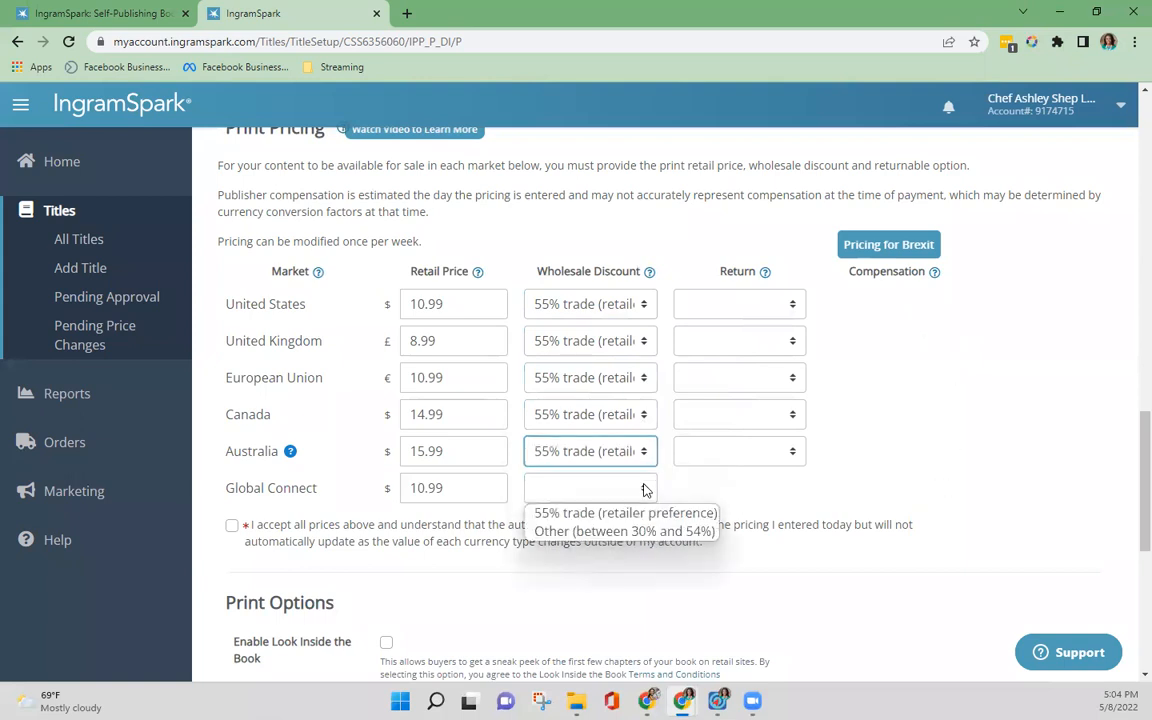
click(640, 455)
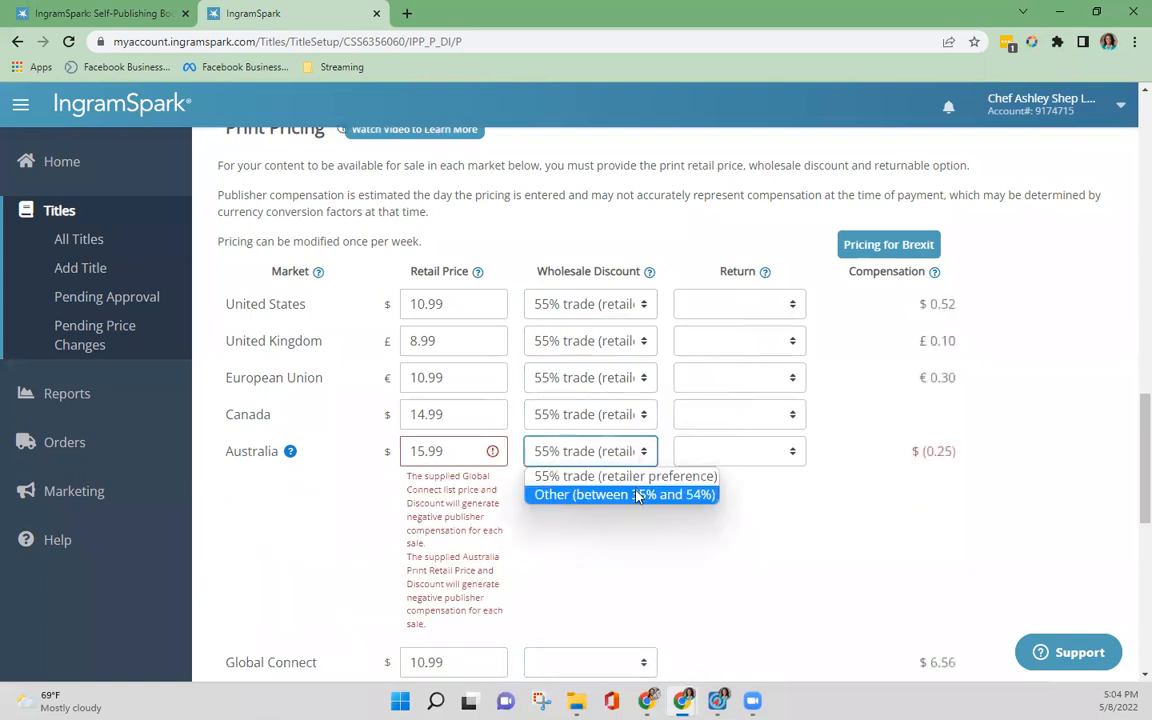
click(580, 476)
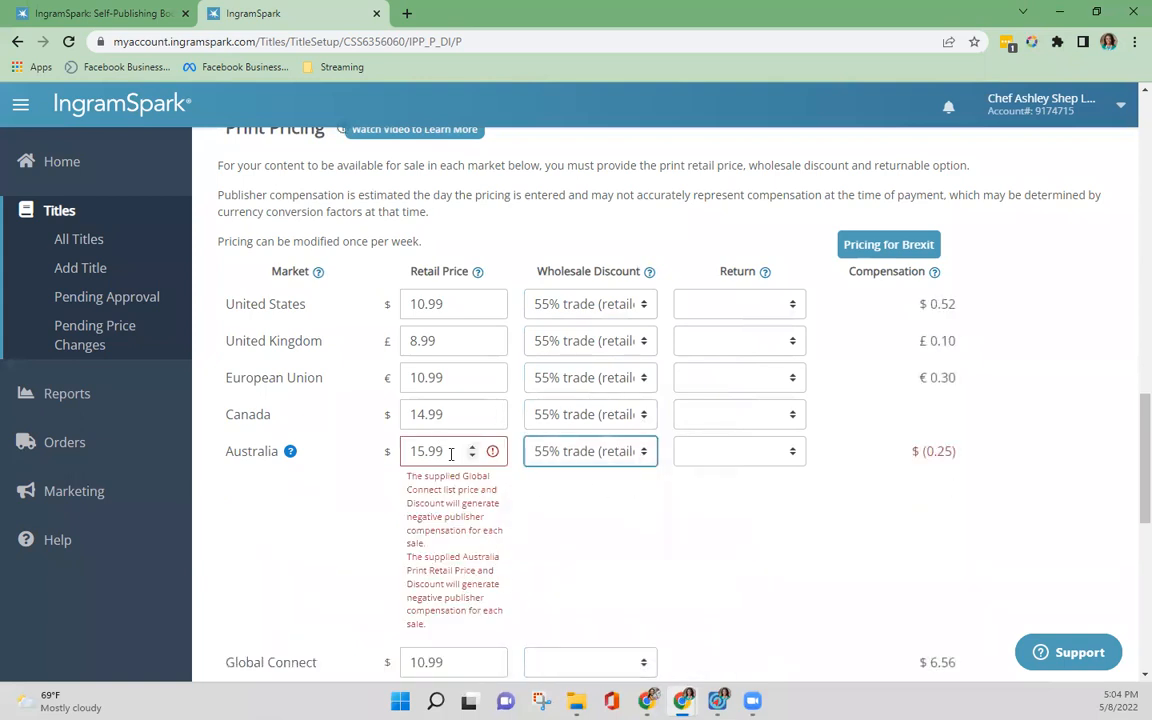
Step: Raise the Australia retail price to $18.00 and check its compensation
scroll(452, 570, down, 3)
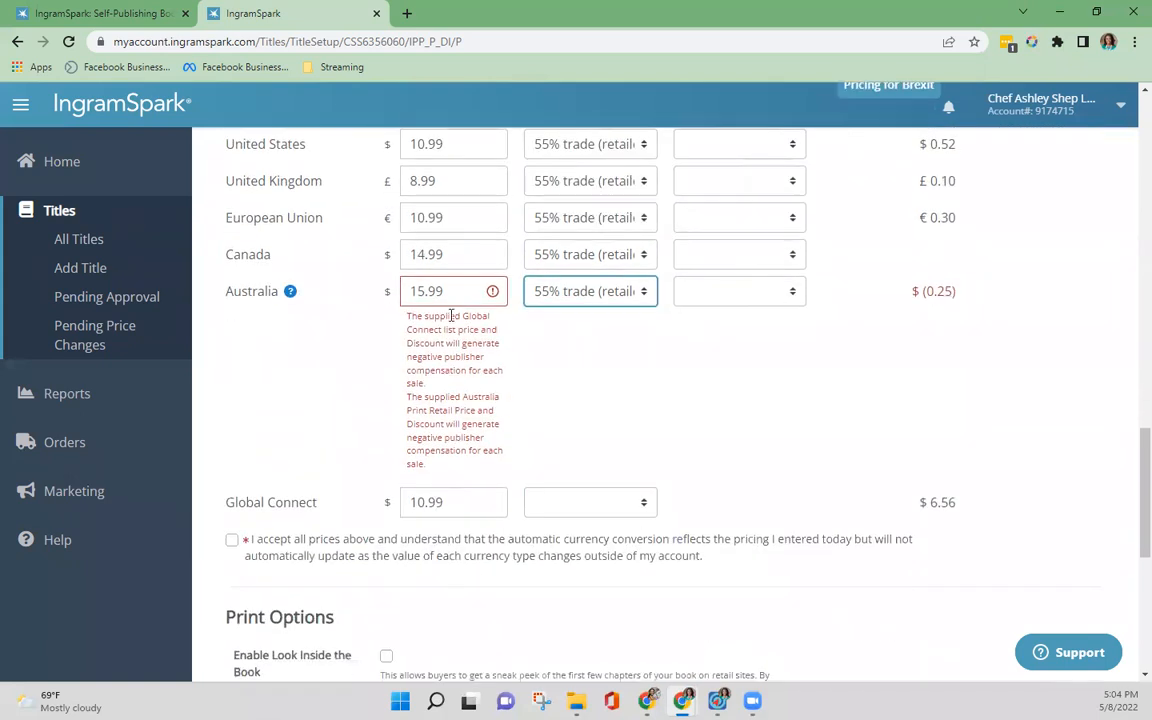
double_click(421, 291)
text(18)
click(375, 356)
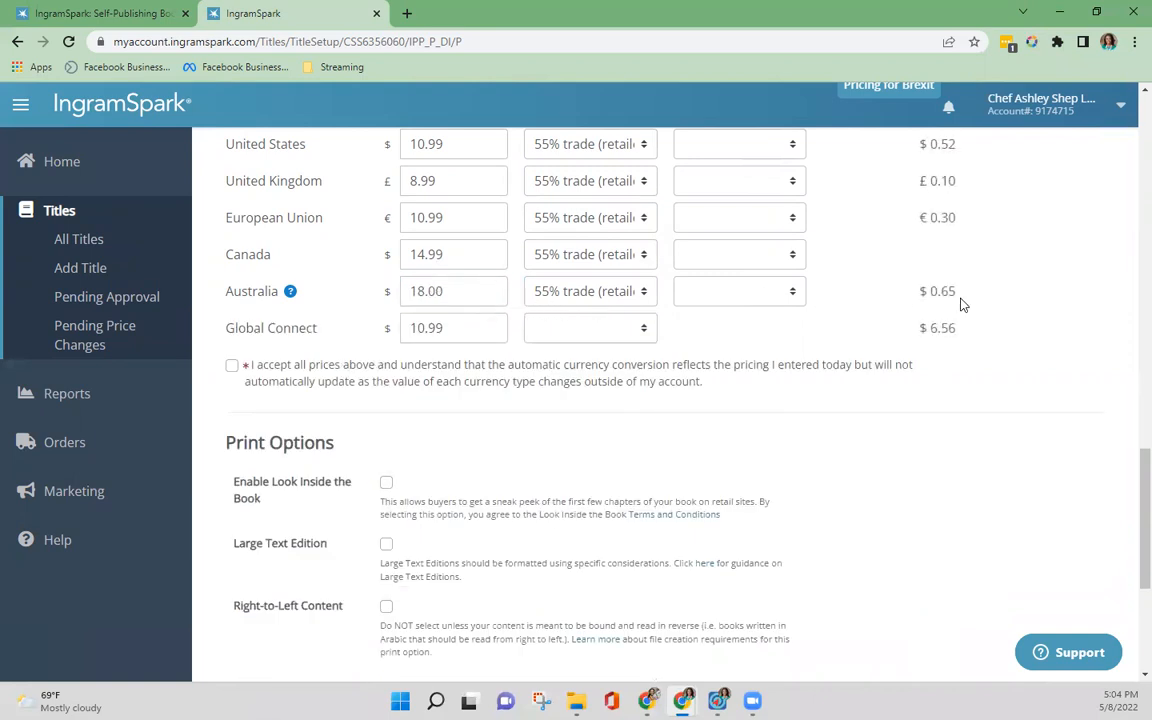
drag(962, 300, 917, 299)
Step: Set the Global Connect wholesale discount to 55% trade (retailer preference)
scroll(609, 337, up, 2)
click(643, 488)
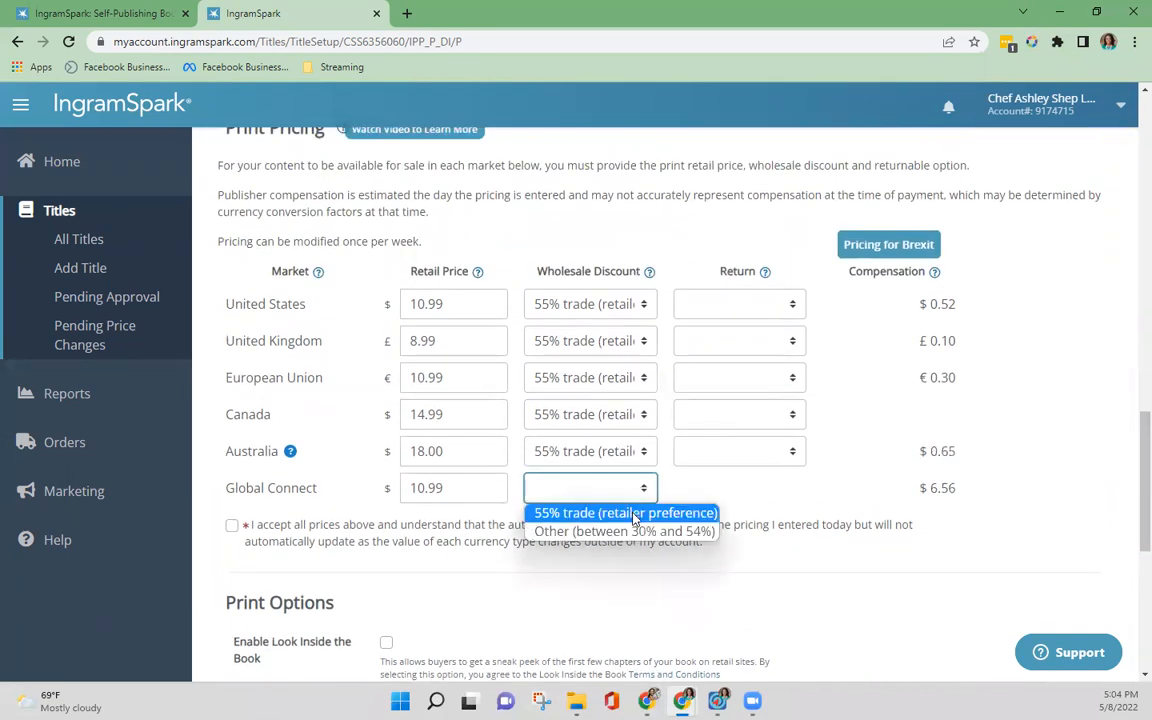
click(632, 514)
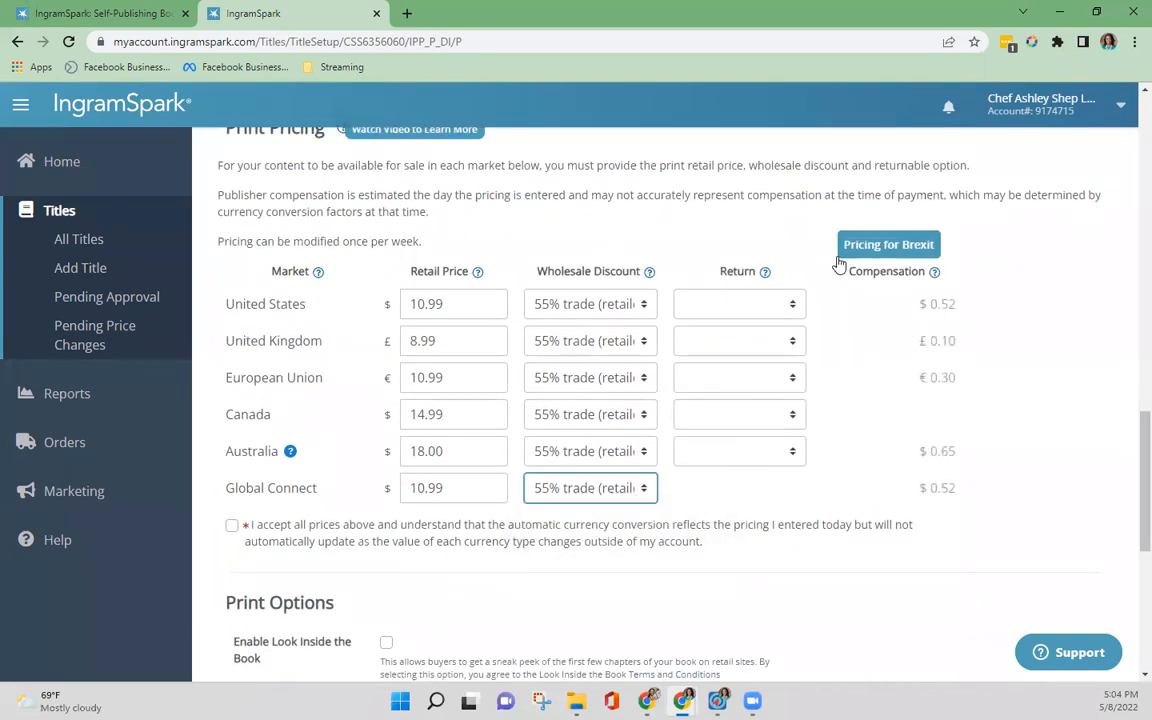
Step: Switch the United States wholesale discount to Other (between 30% and 54%) and set it to 40%
click(645, 308)
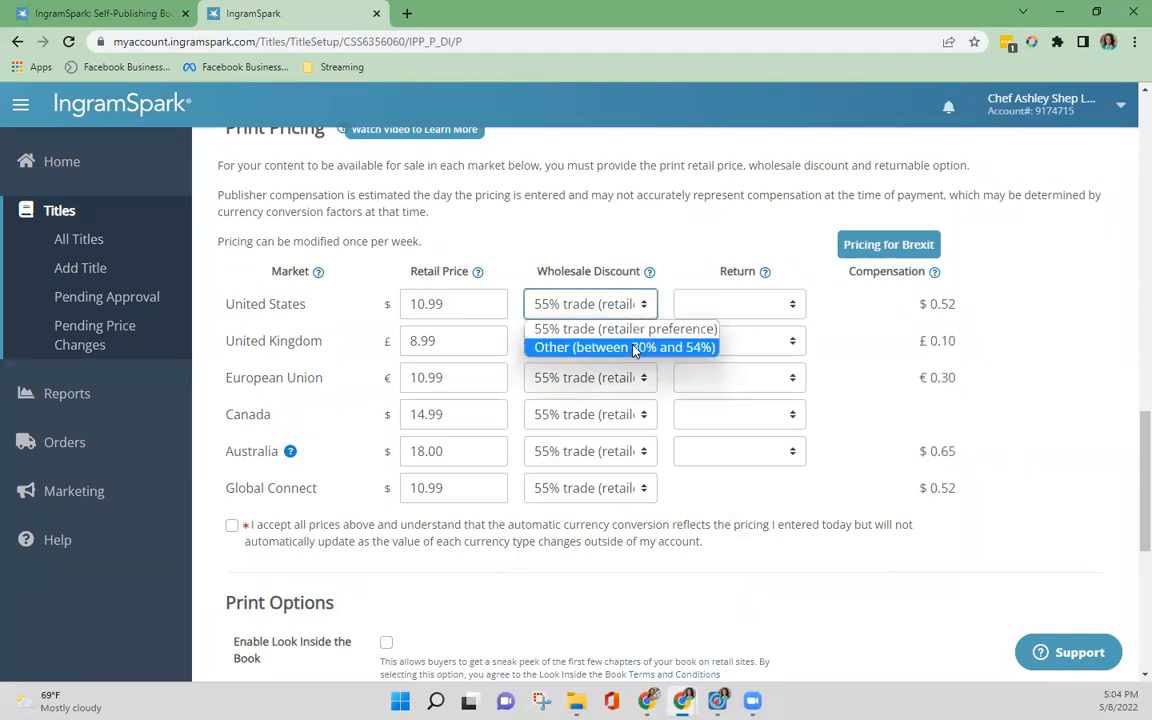
click(605, 345)
click(591, 338)
double_click(591, 338)
text(40)
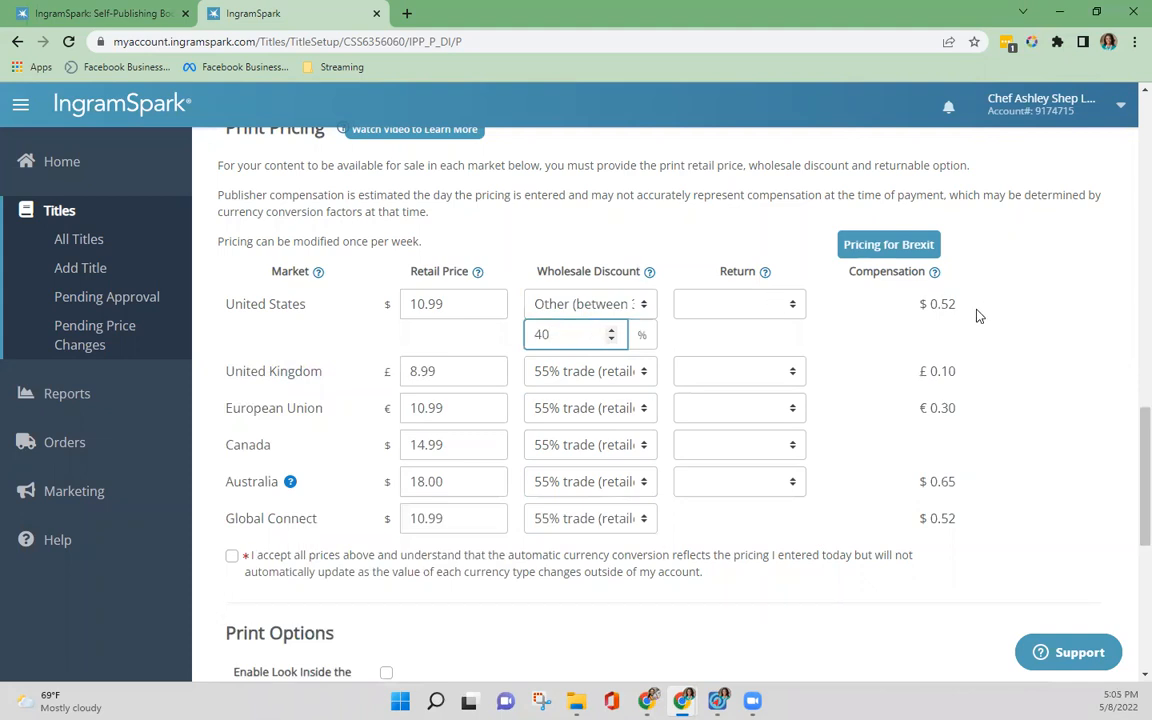
click(980, 318)
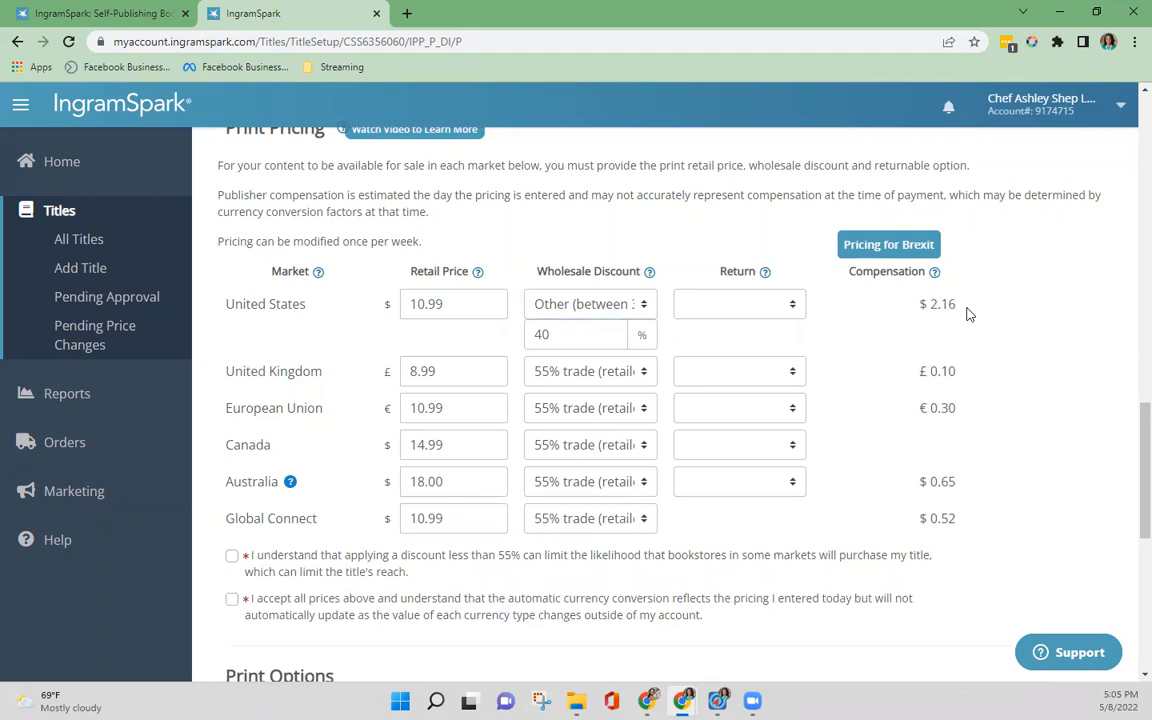
Step: Set the return option to No for the United States, United Kingdom, European Union, Canada and Australia
click(748, 308)
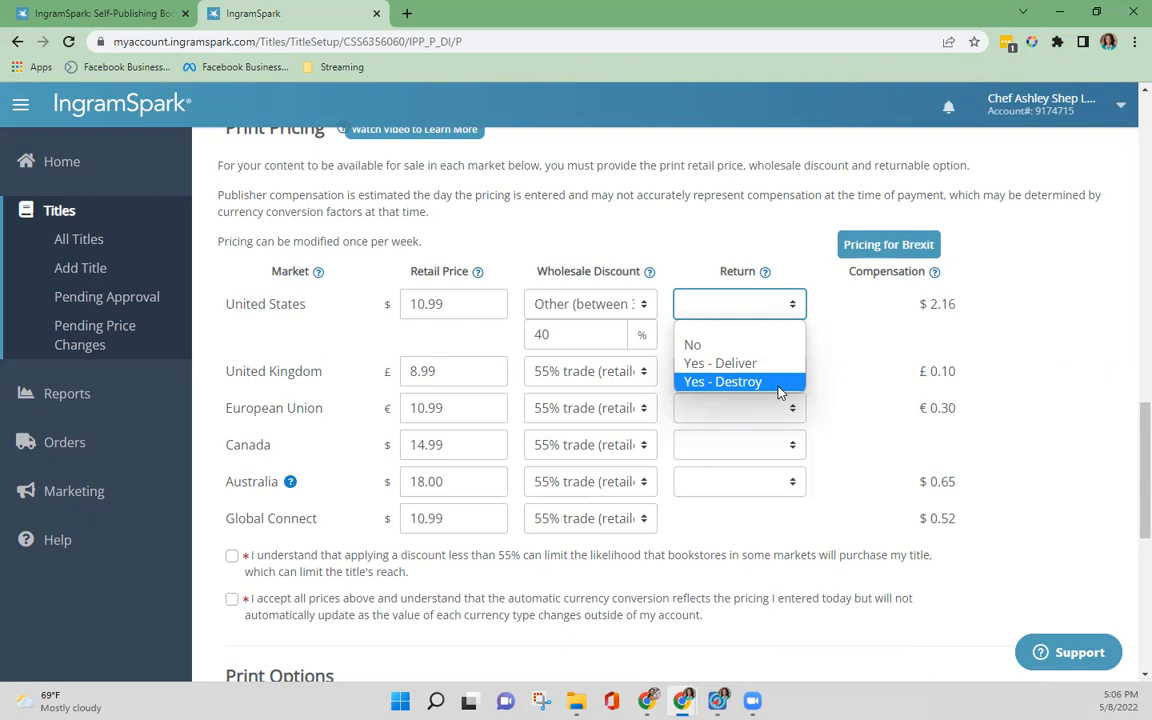
click(700, 344)
click(790, 372)
click(783, 414)
click(780, 415)
click(765, 450)
click(765, 460)
click(758, 481)
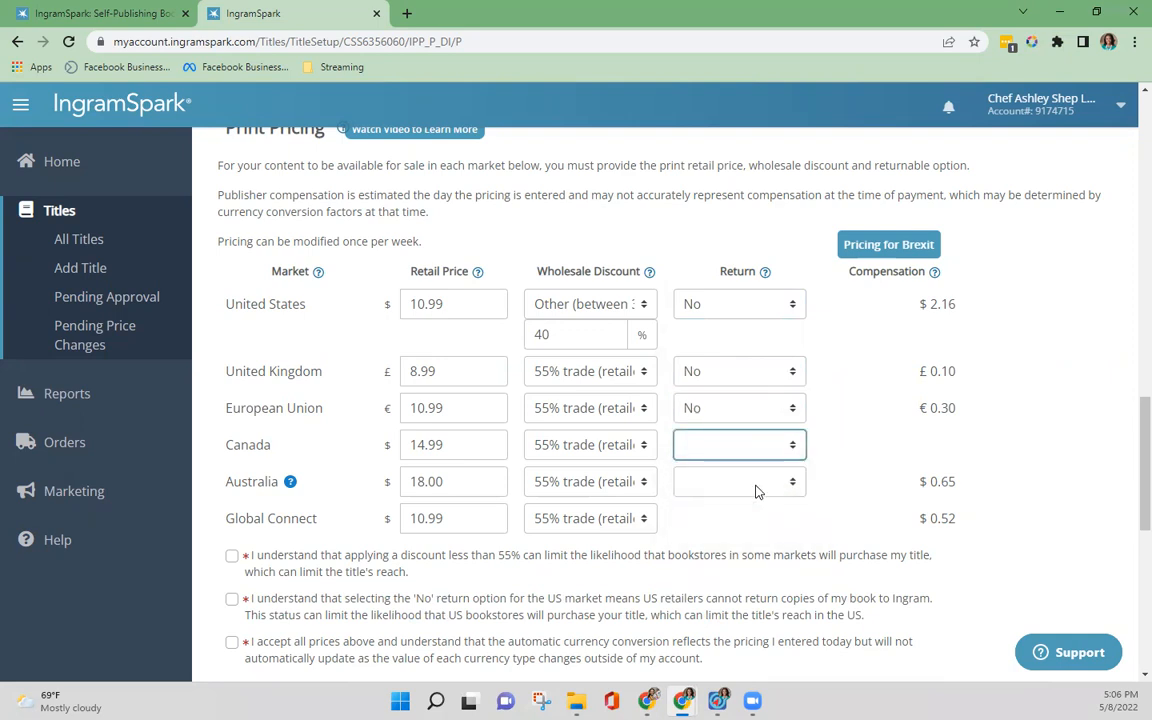
click(754, 489)
click(692, 522)
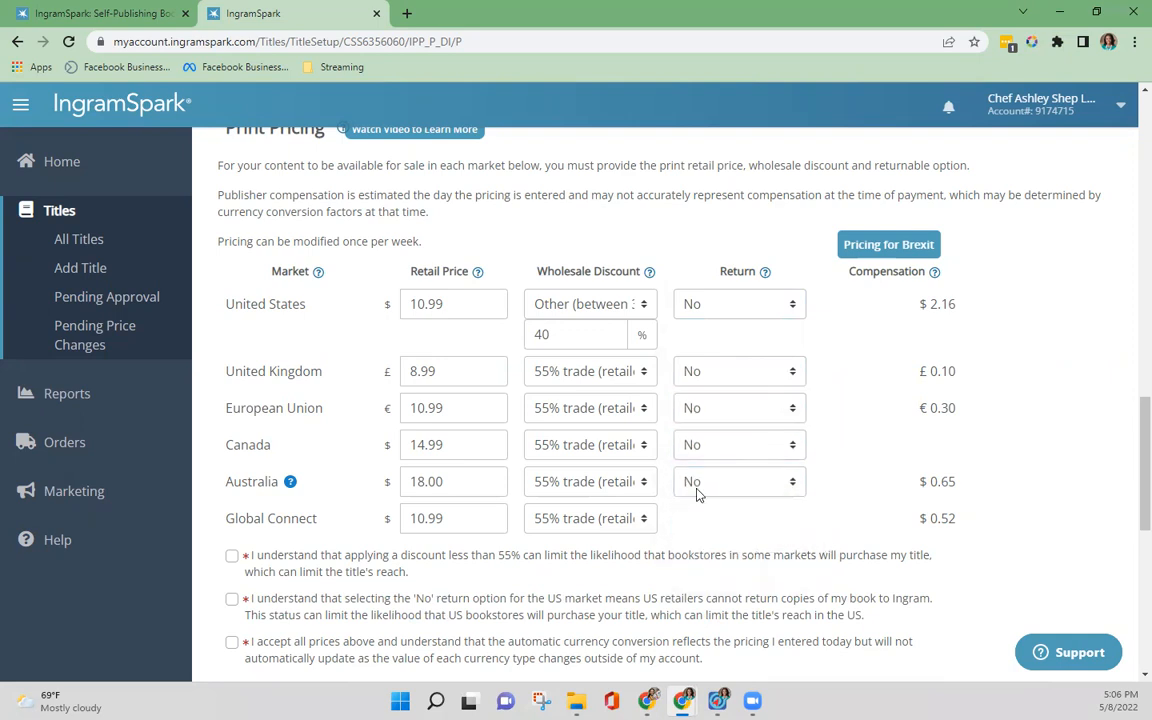
Step: Raise the United Kingdom retail price to £10.00
scroll(626, 439, down, 3)
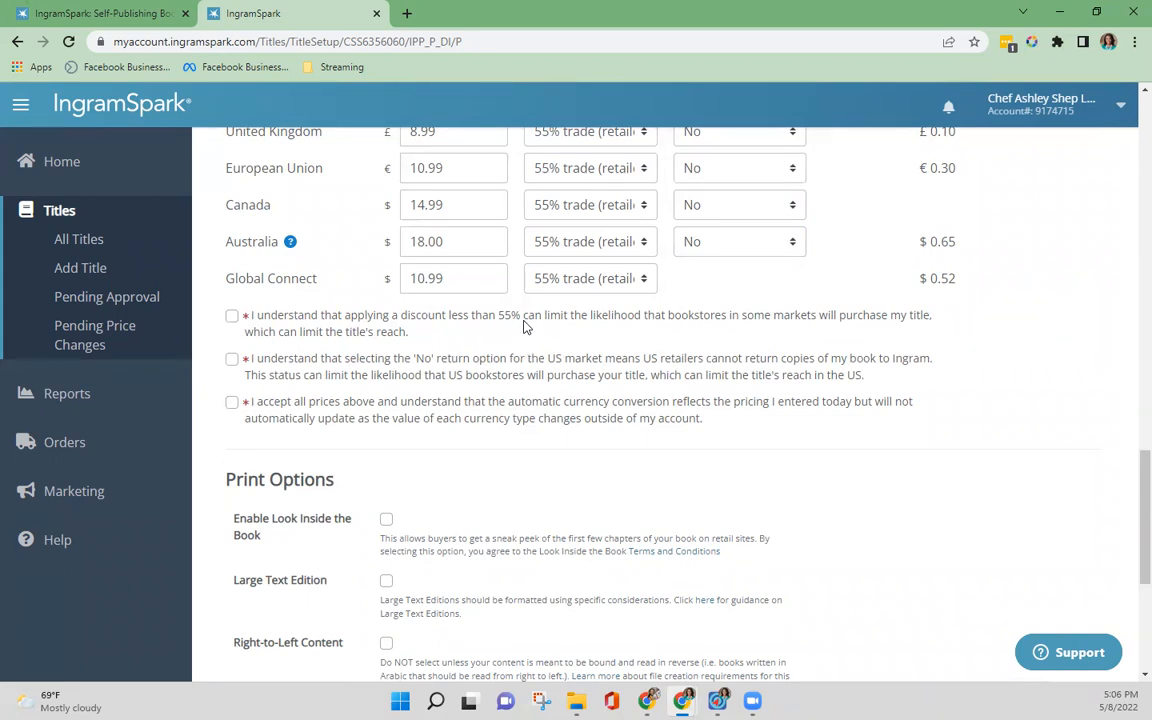
scroll(520, 324, up, 2)
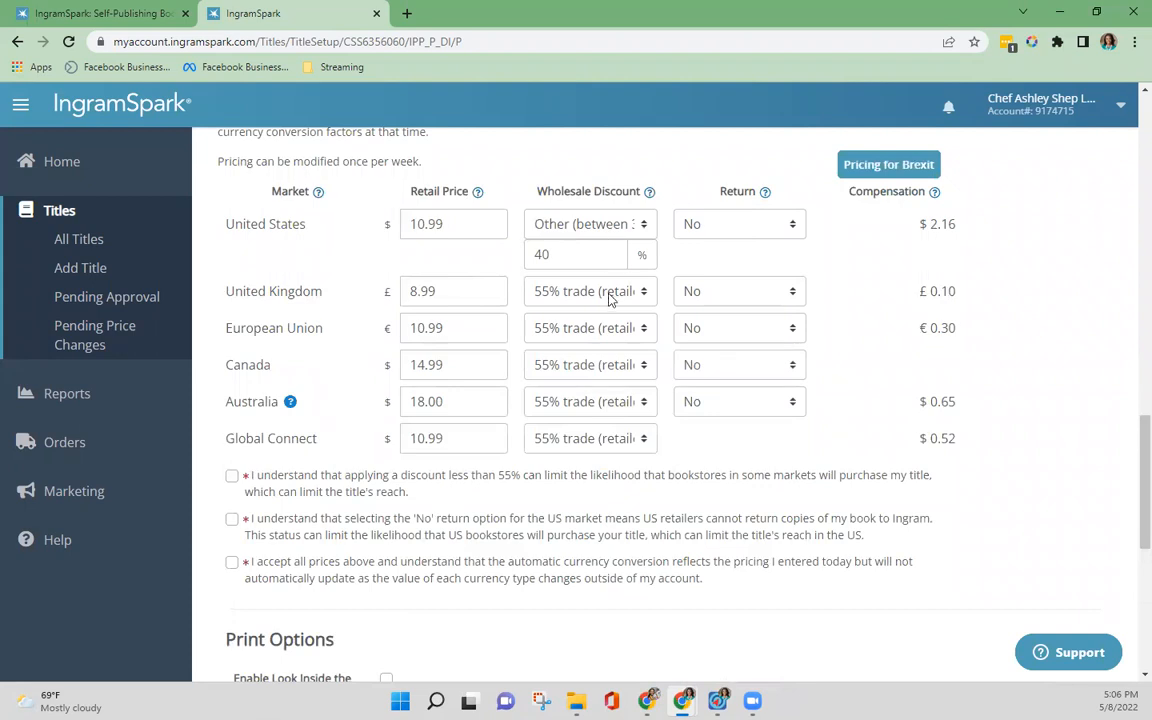
double_click(468, 296)
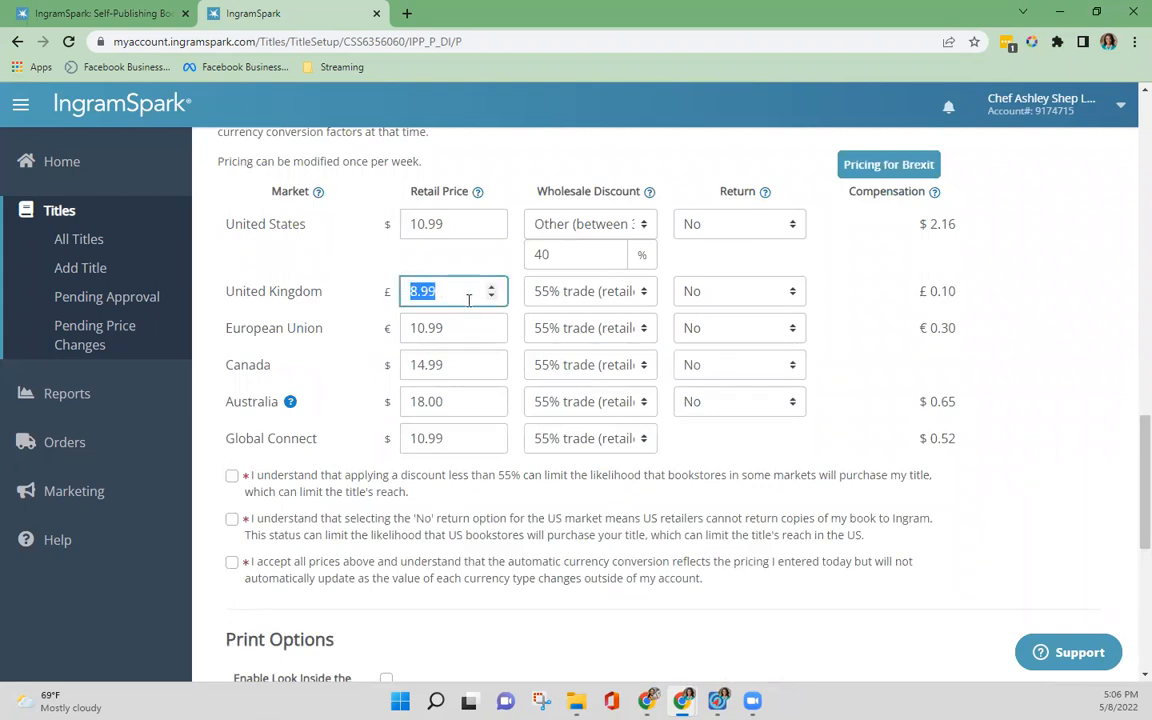
text(10)
click(370, 260)
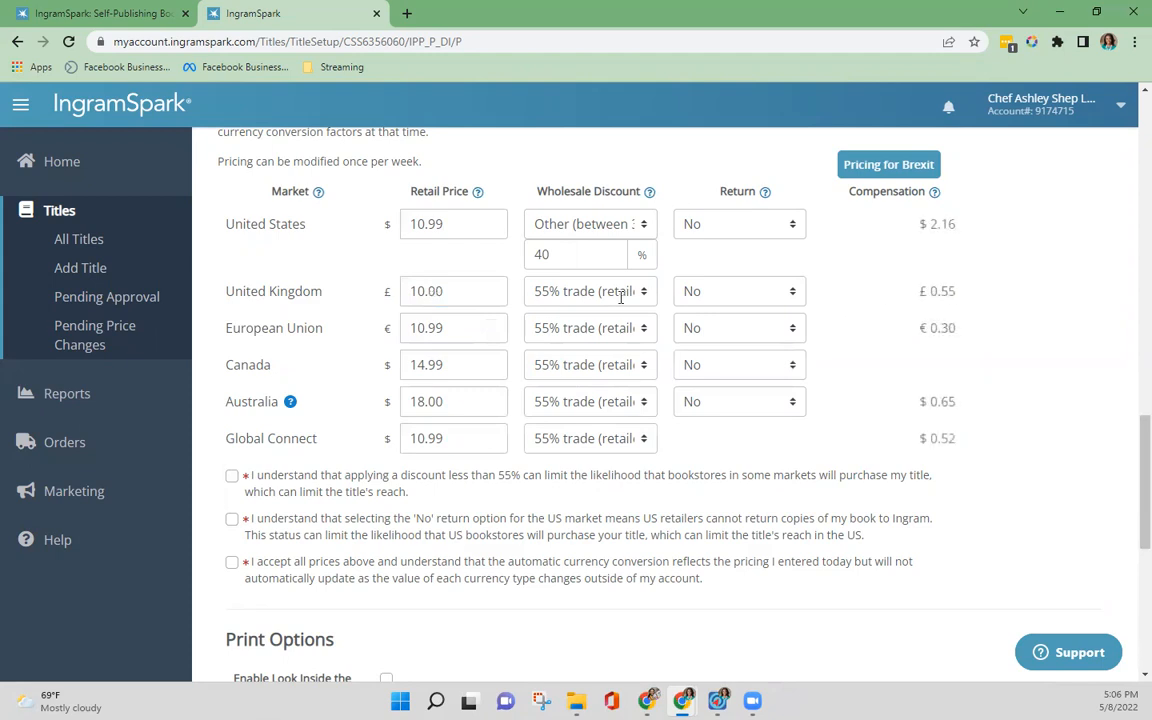
click(473, 291)
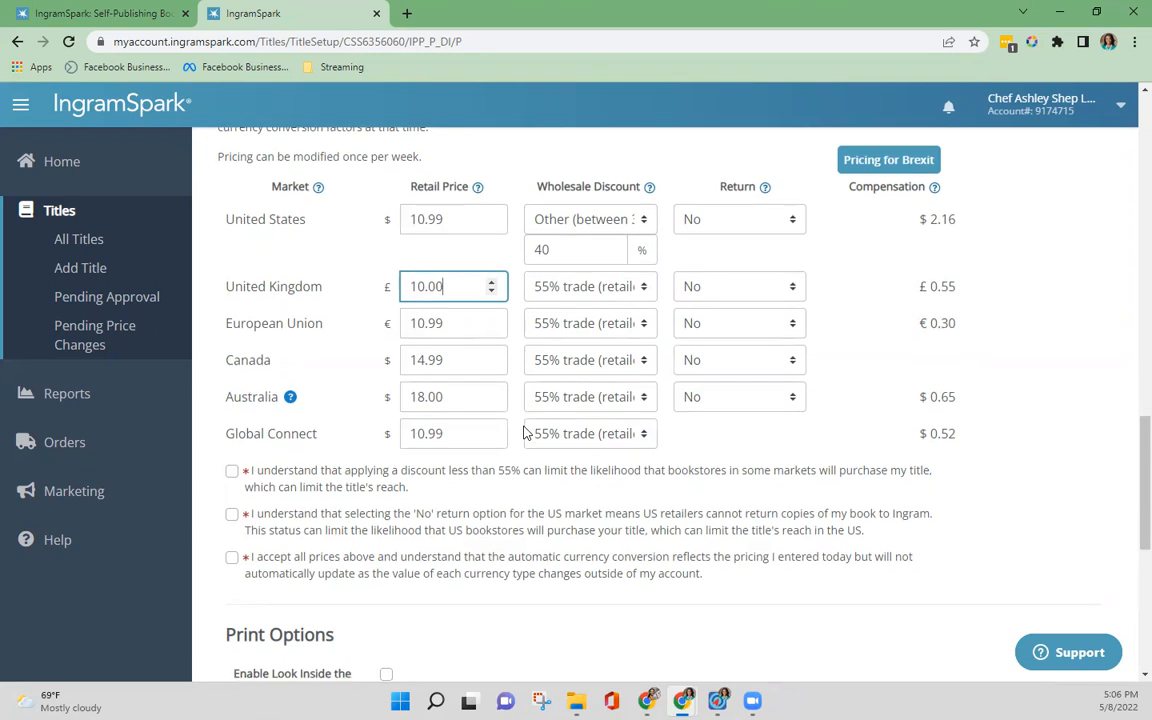
Step: Accept the three required pricing acknowledgements on the sub-55% discount, the US 'No' return option and the entered prices
scroll(527, 429, down, 1)
click(231, 395)
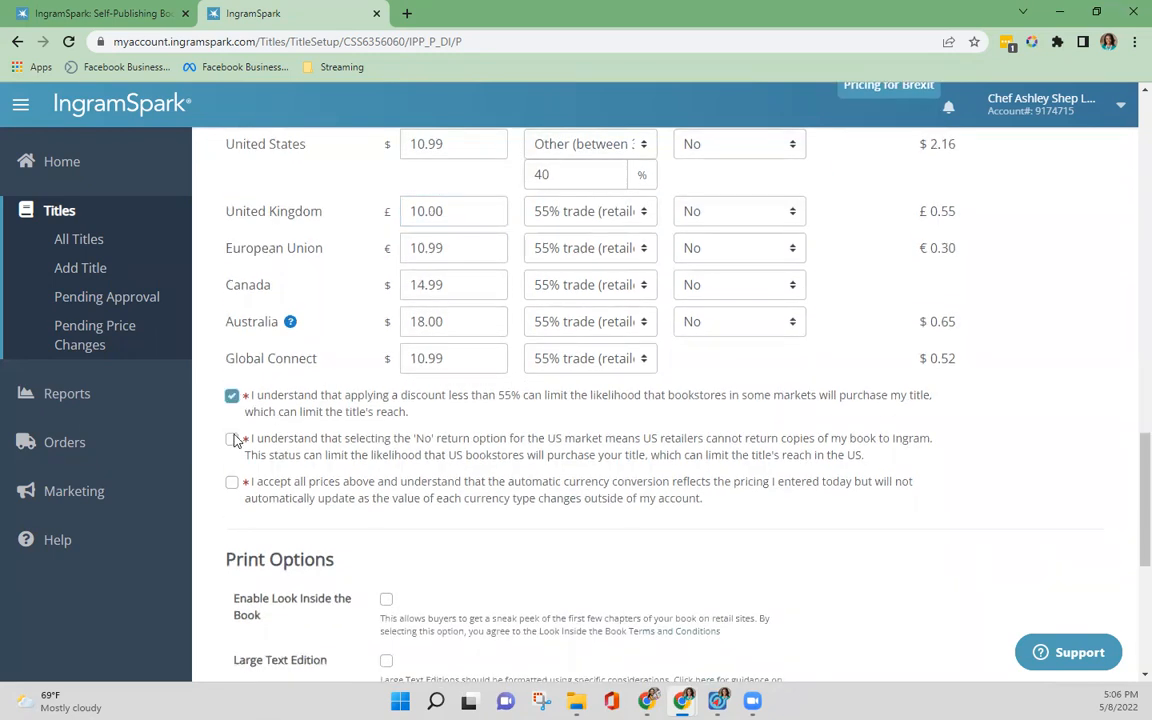
click(232, 439)
click(232, 484)
Step: Enable Look Inside the Book in the print options
scroll(674, 499, up, 2)
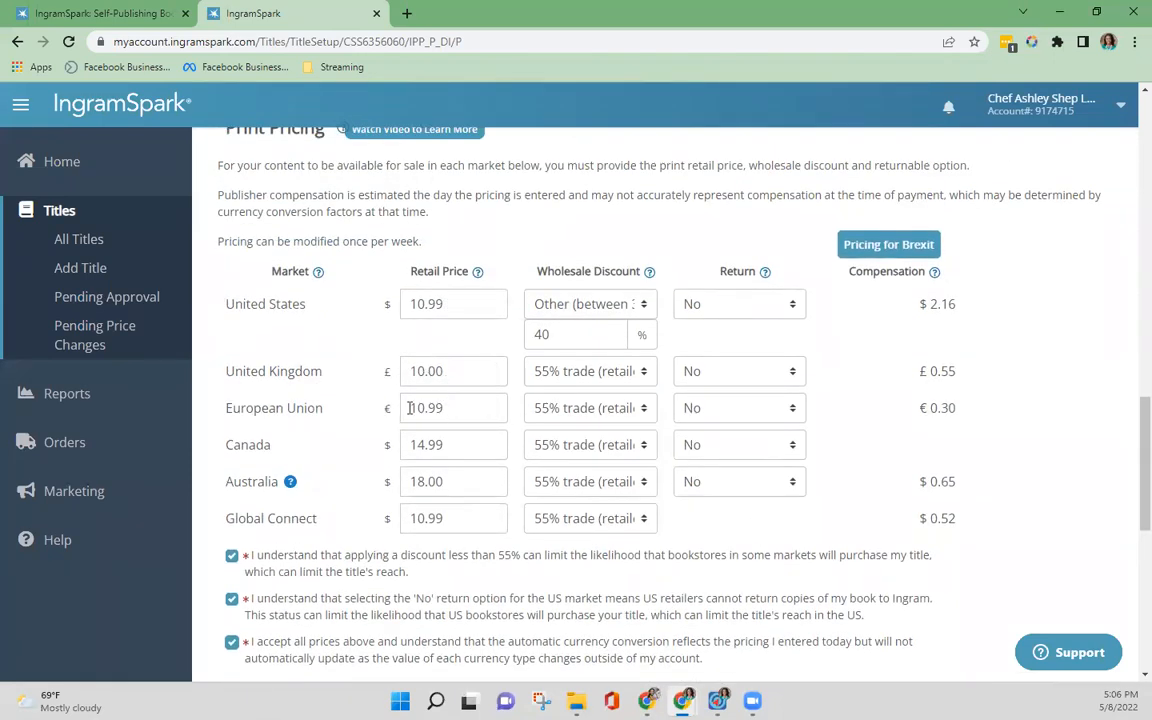
drag(225, 373, 331, 380)
click(331, 380)
scroll(459, 588, down, 3)
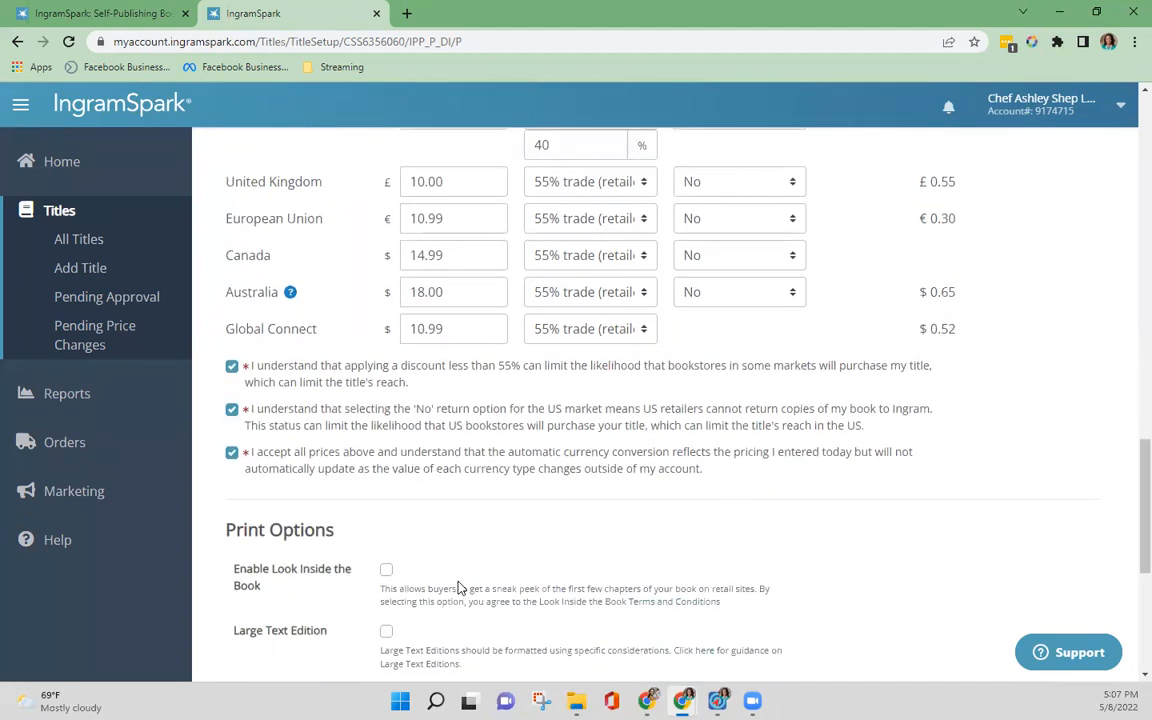
scroll(360, 496, down, 2)
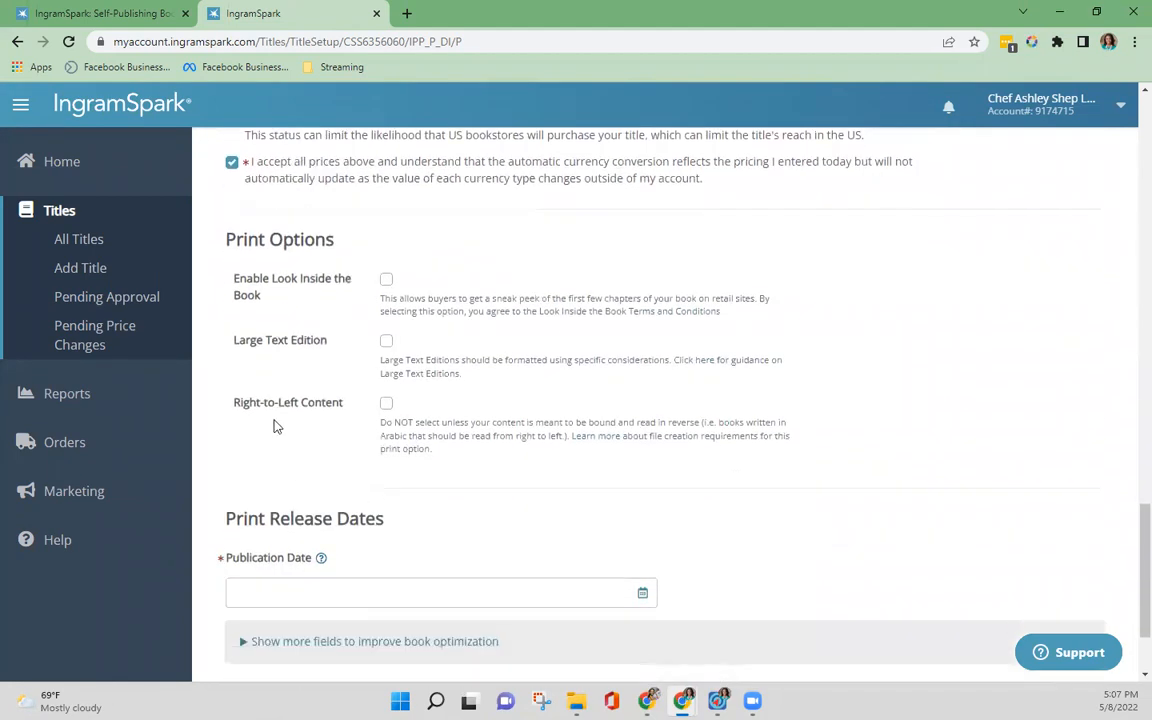
click(386, 281)
Step: Set the print publication date to 31 May 2022
scroll(342, 470, down, 1)
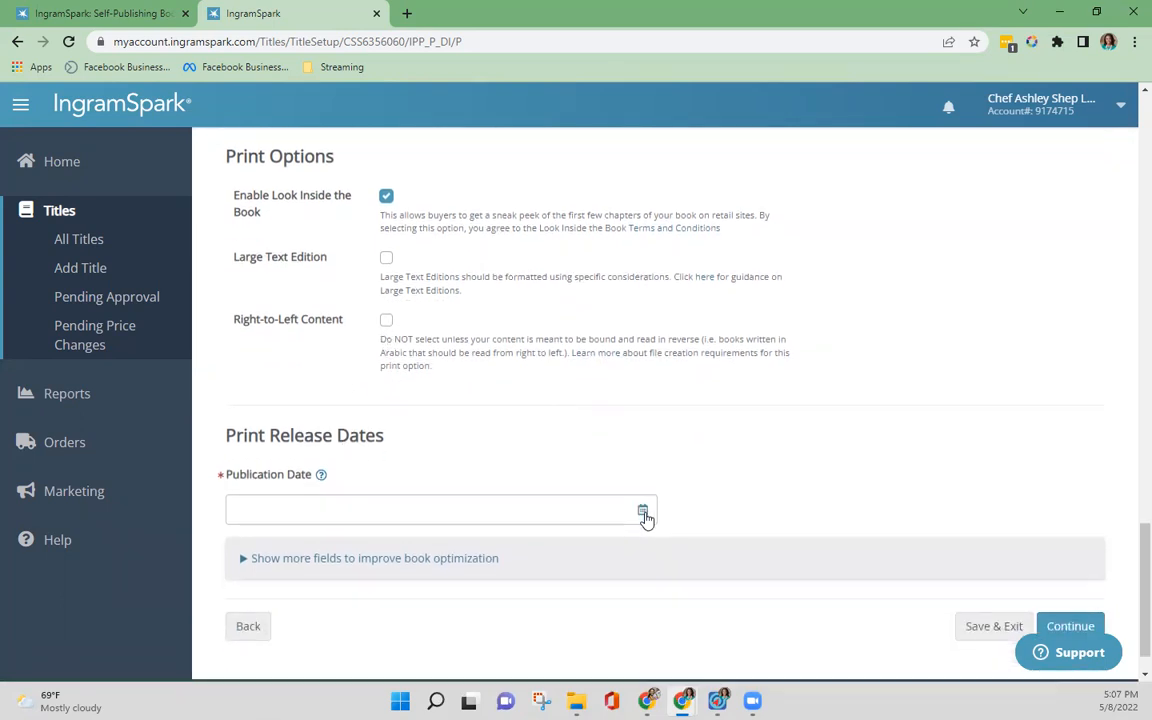
scroll(645, 517, down, 1)
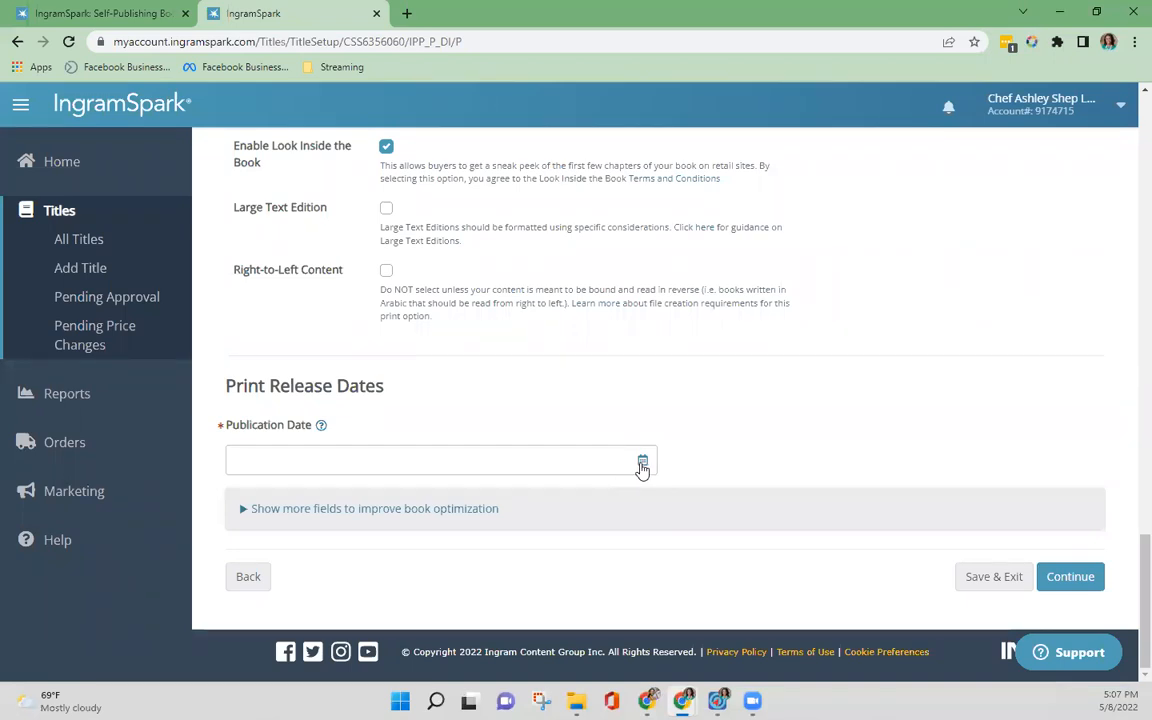
click(642, 465)
scroll(450, 495, down, 1)
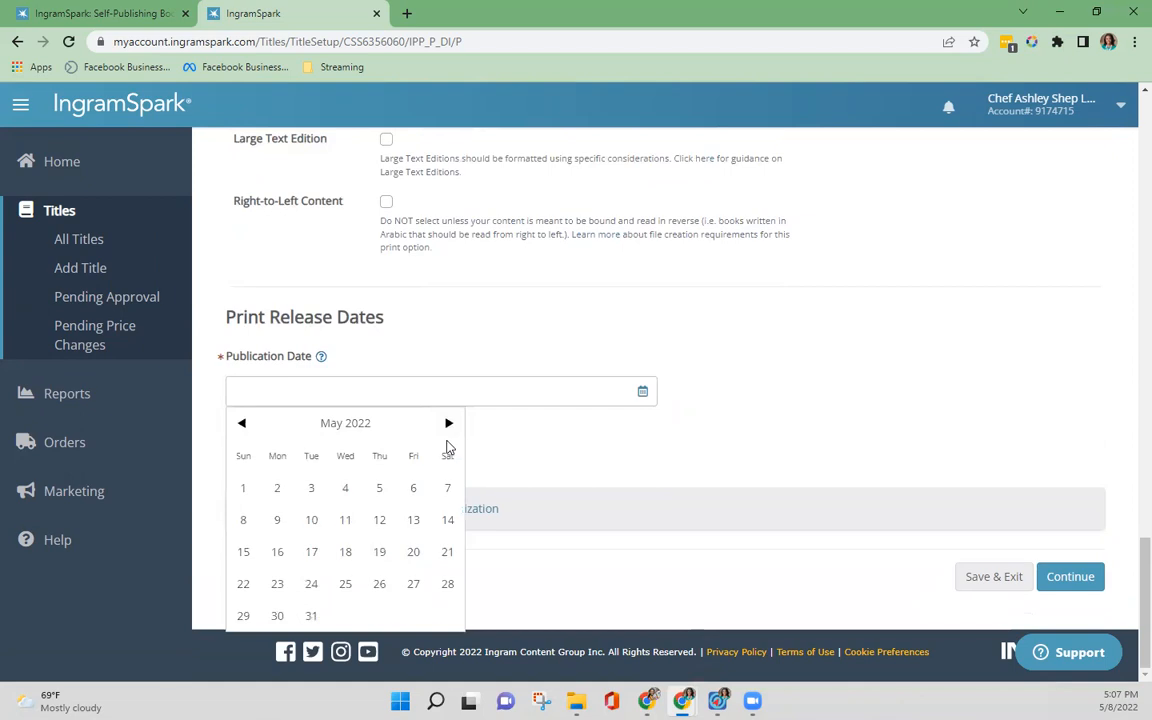
click(311, 616)
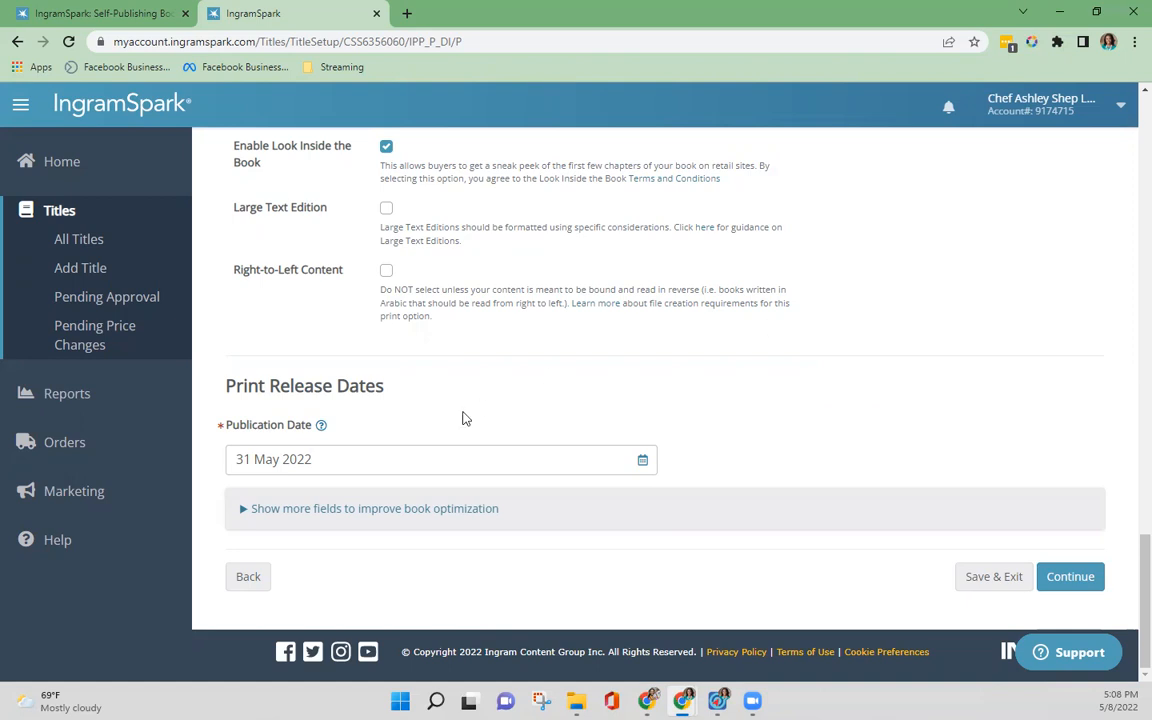
click(644, 462)
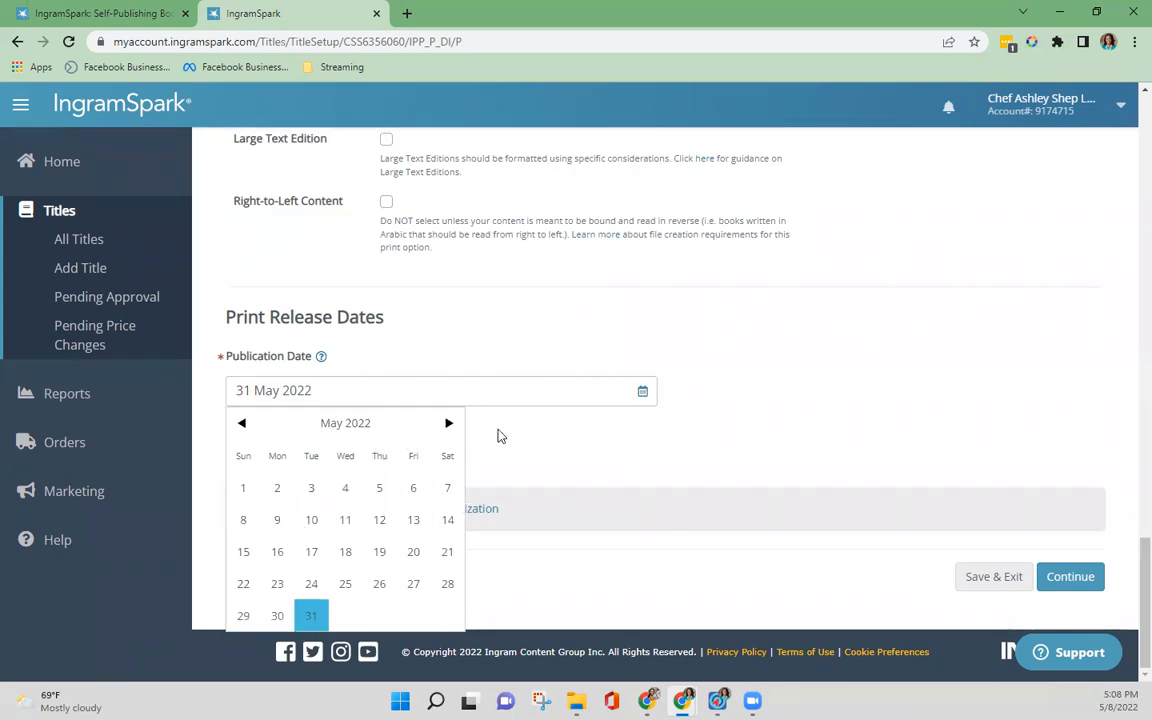
click(312, 616)
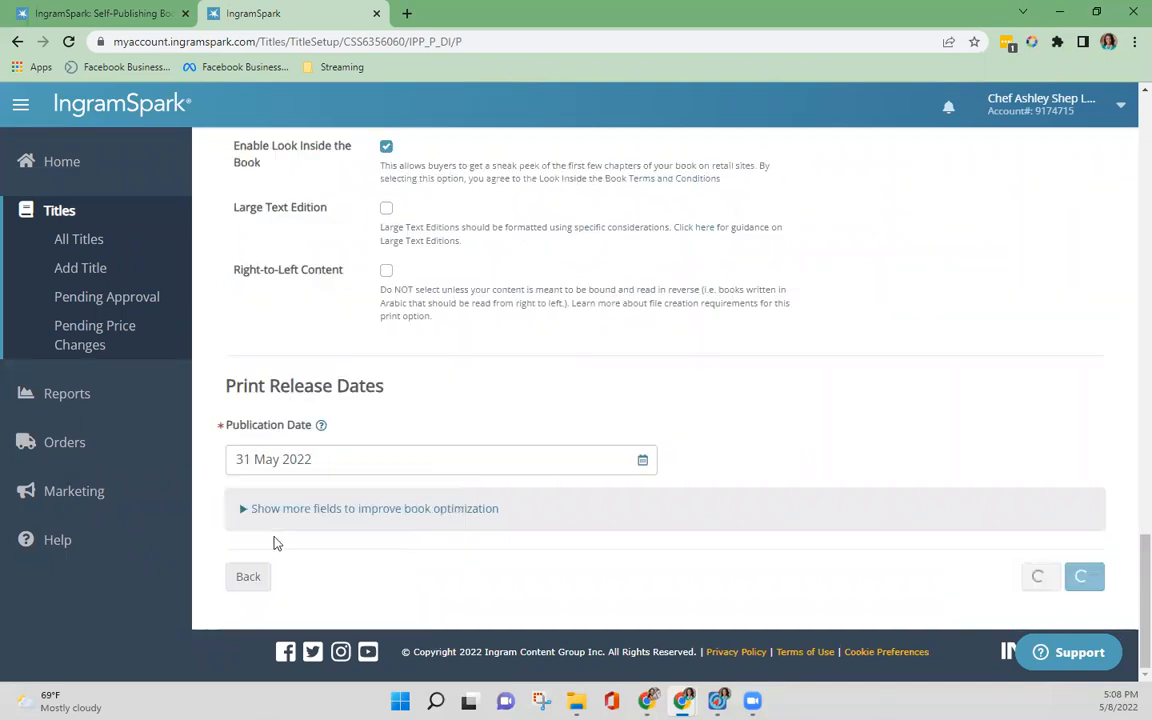
Step: Show the additional release date fields and read the help on the On-Sale Date, leaving that date blank
click(249, 512)
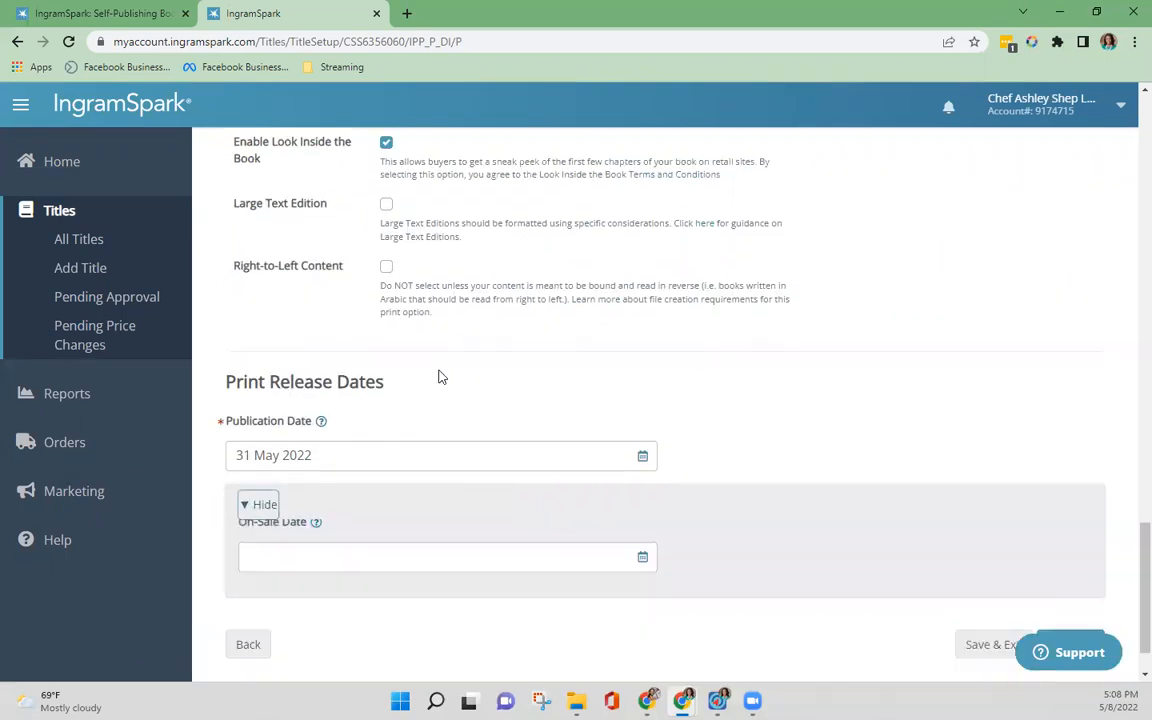
scroll(438, 376, down, 1)
click(642, 497)
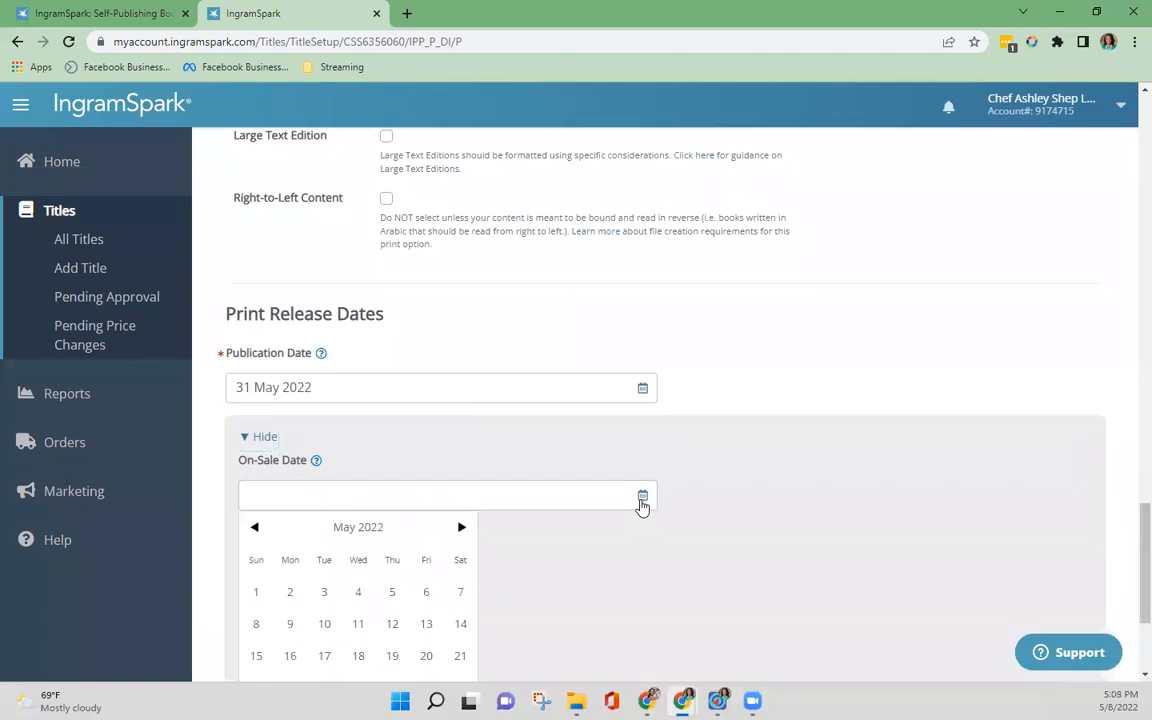
scroll(453, 530, down, 3)
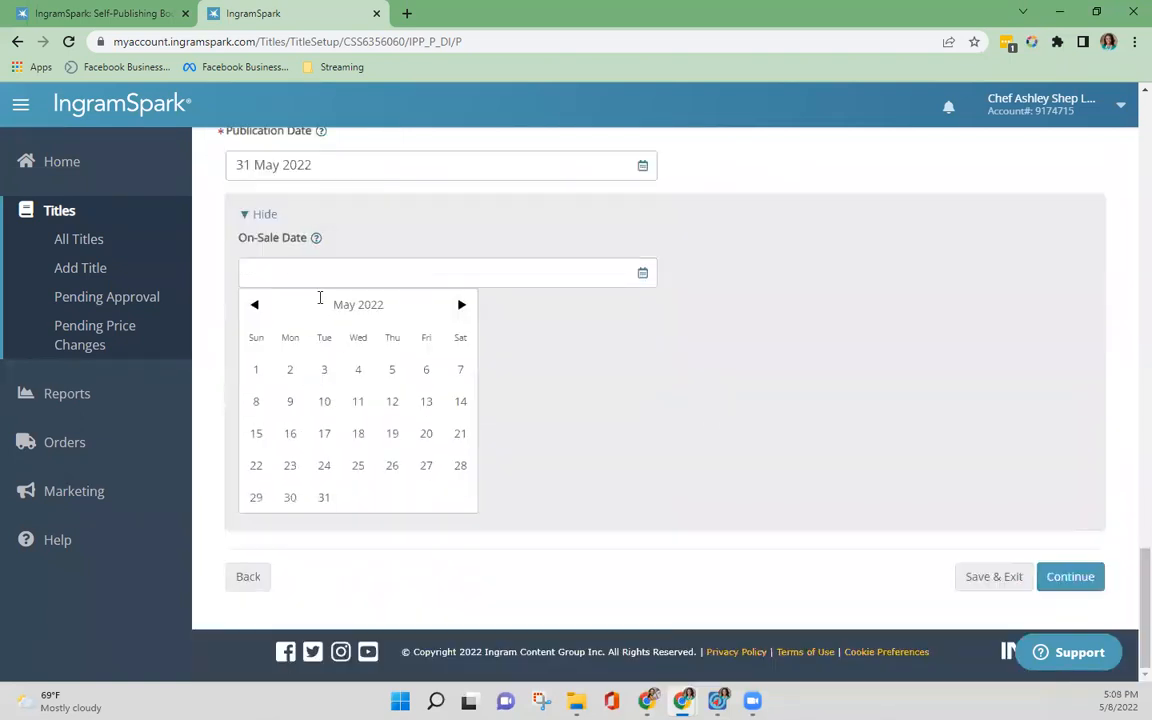
click(315, 237)
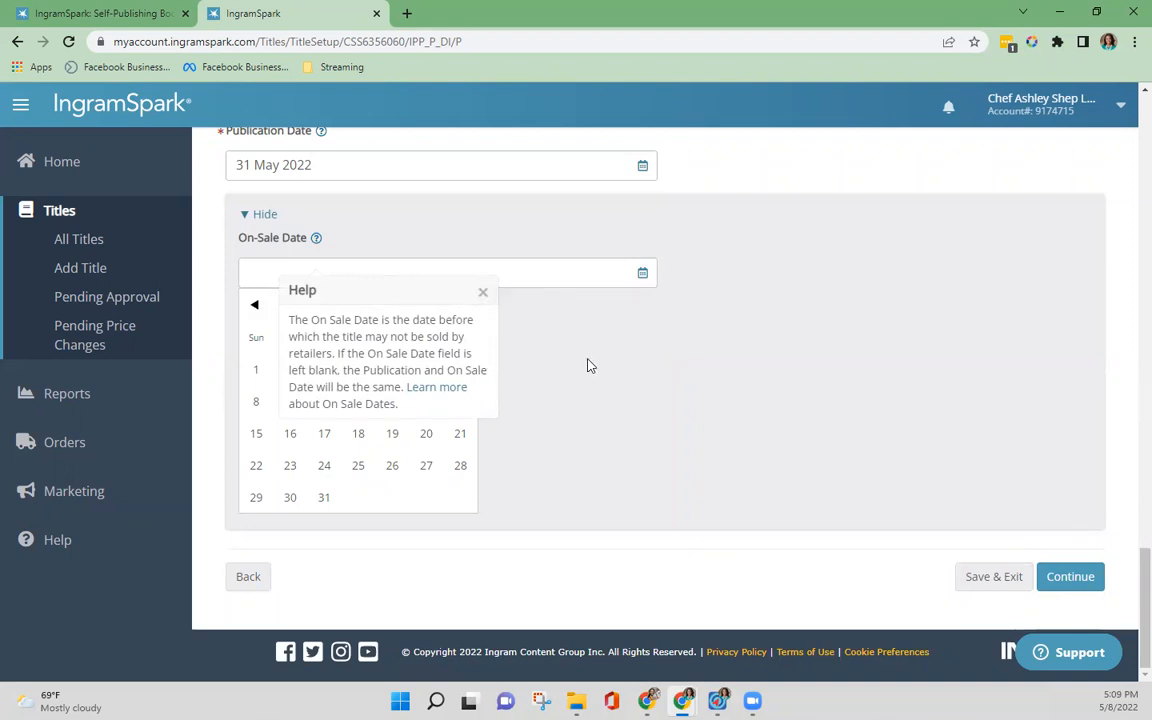
click(483, 297)
click(481, 358)
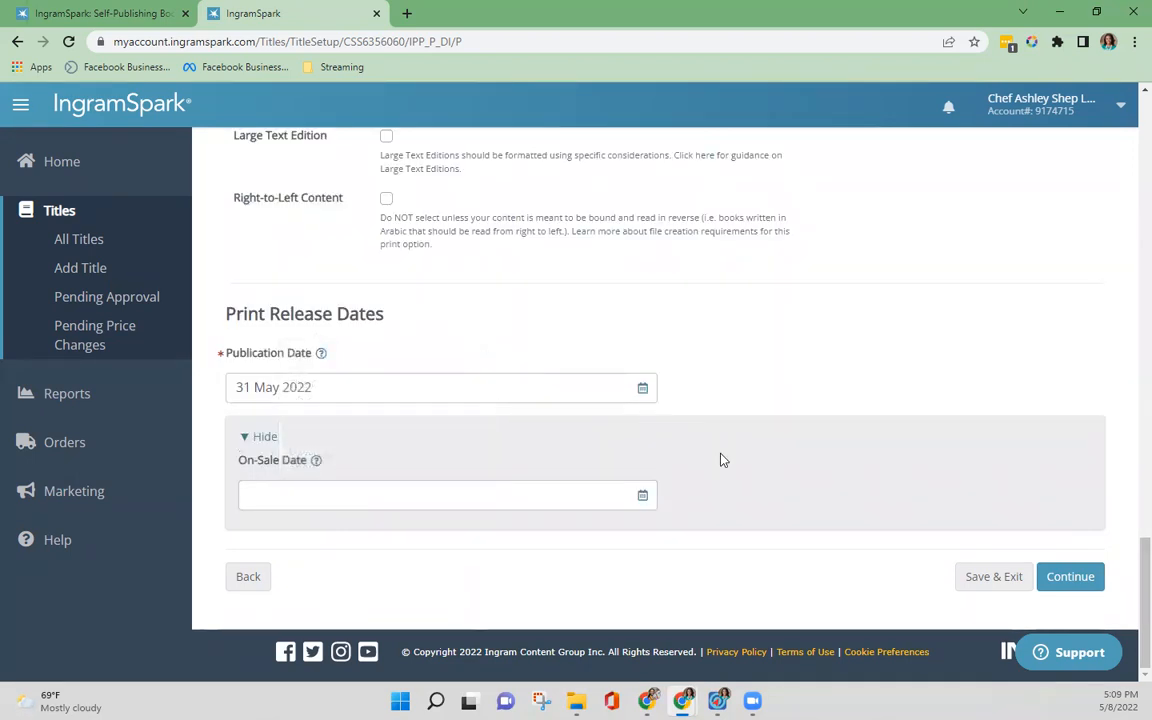
Step: Continue to the print upload stage and upload New Mom Thoughts Journal.pdf as the print interior
click(1068, 577)
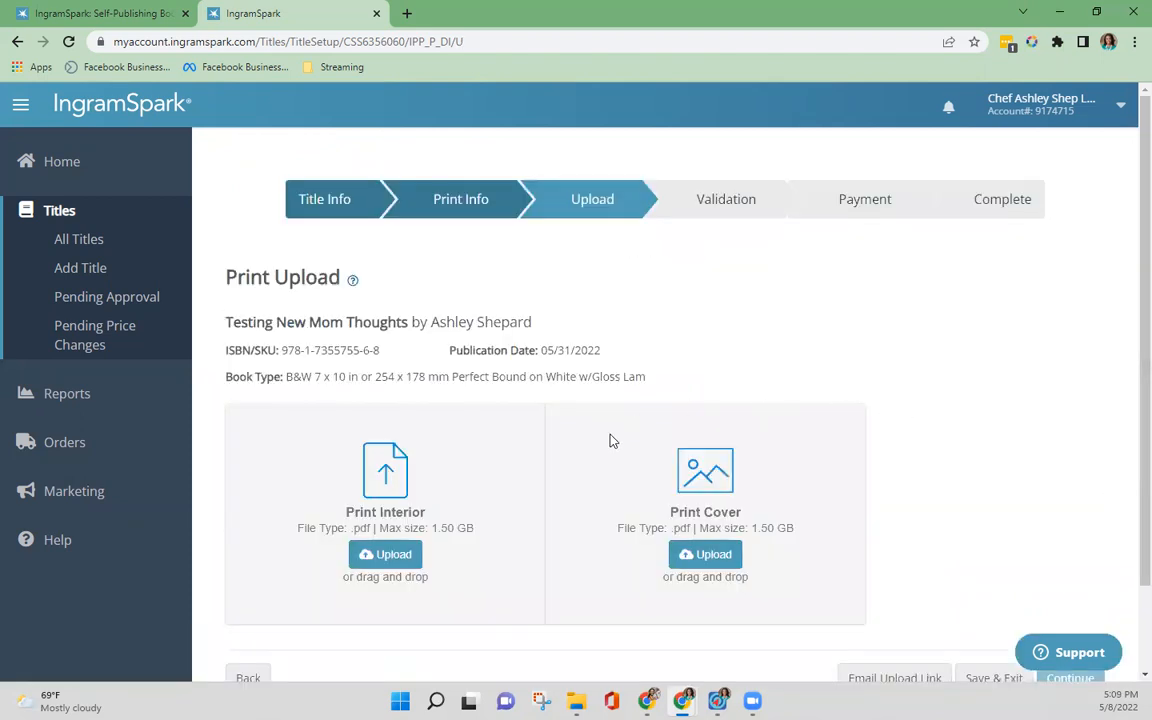
scroll(611, 440, down, 1)
scroll(550, 425, up, 1)
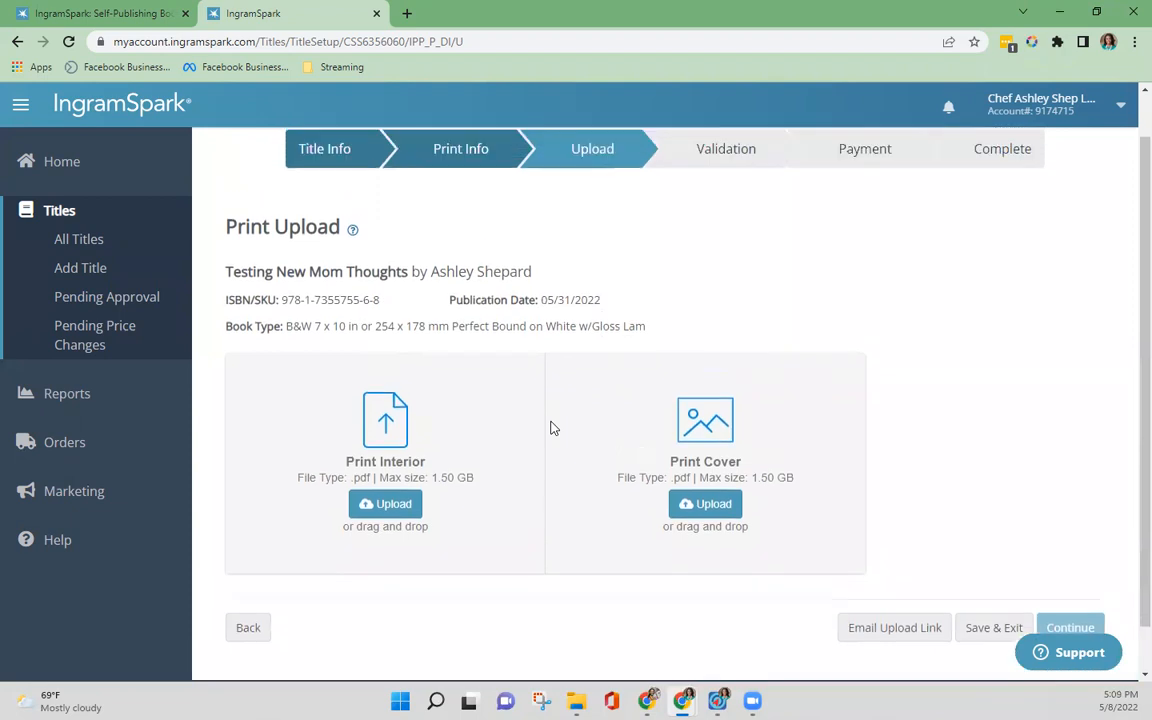
scroll(550, 428, up, 1)
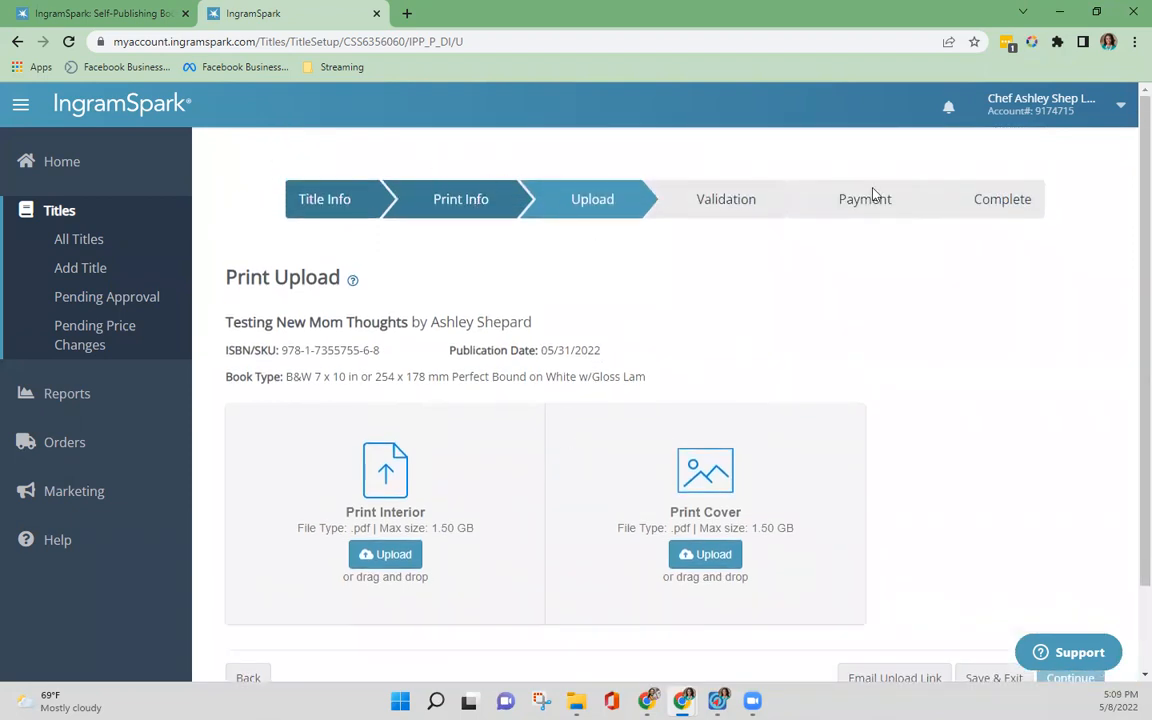
scroll(476, 360, down, 1)
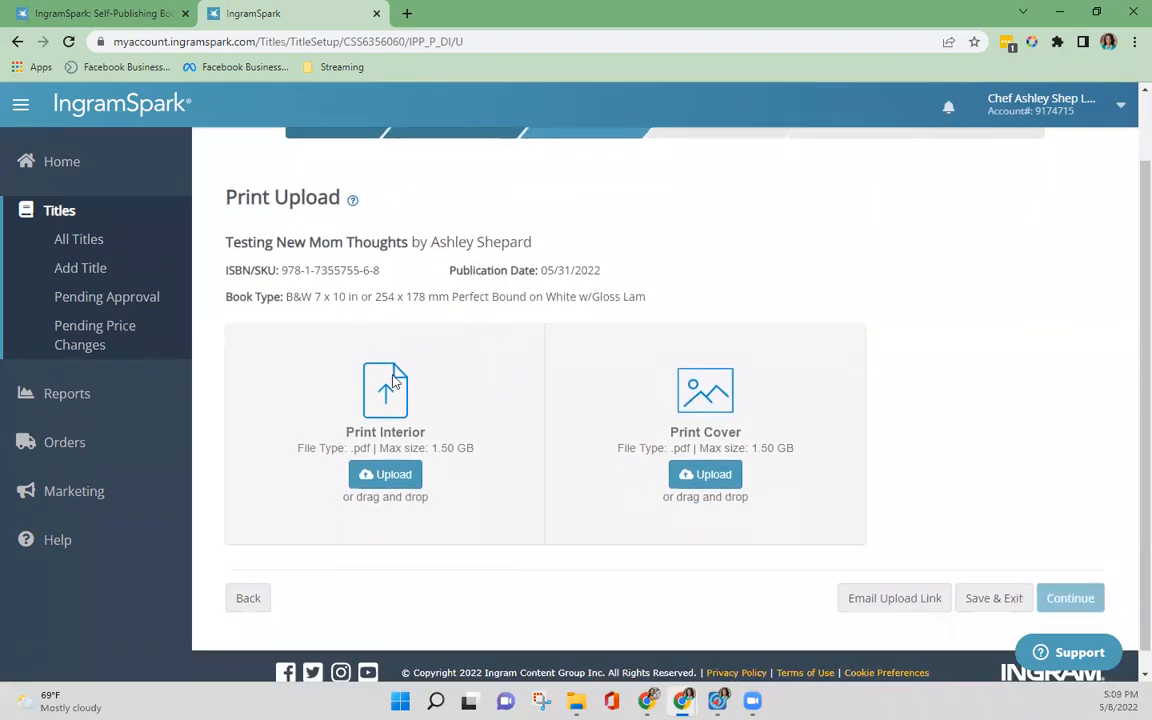
click(398, 485)
drag(0, 240, 376, 481)
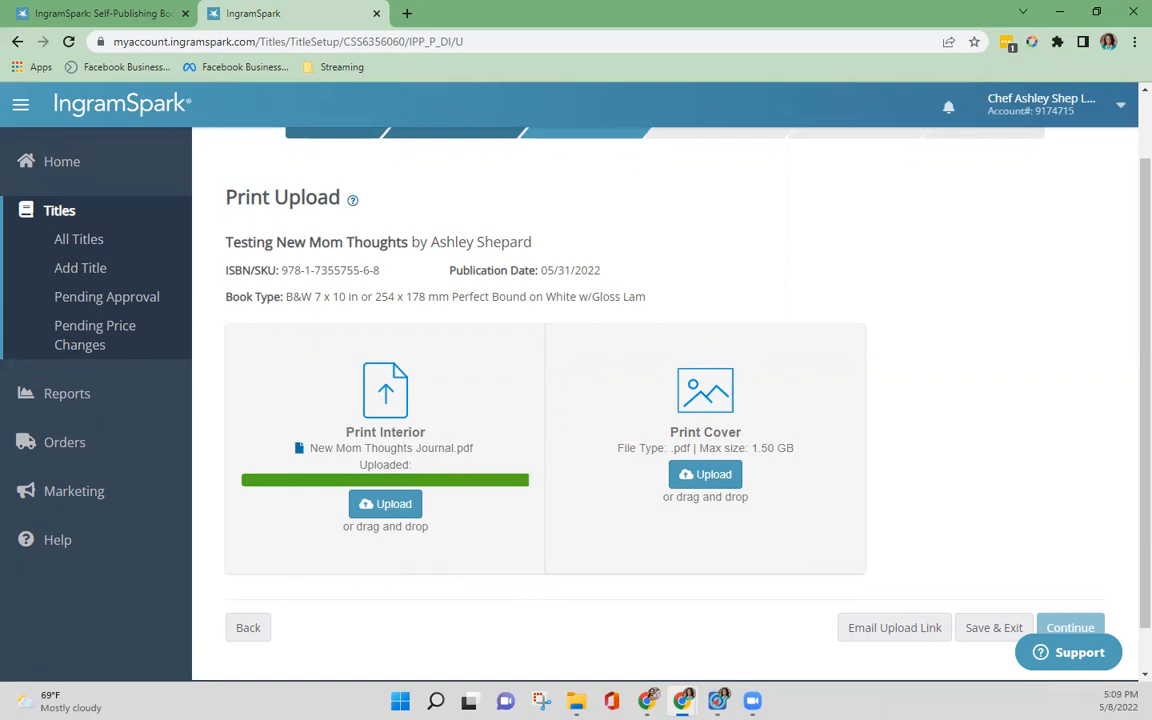
Step: Upload Black & Gold Ingram Spark Cover New Mom Thoughts.pdf as the print cover and continue to validation
drag(145, 362, 668, 445)
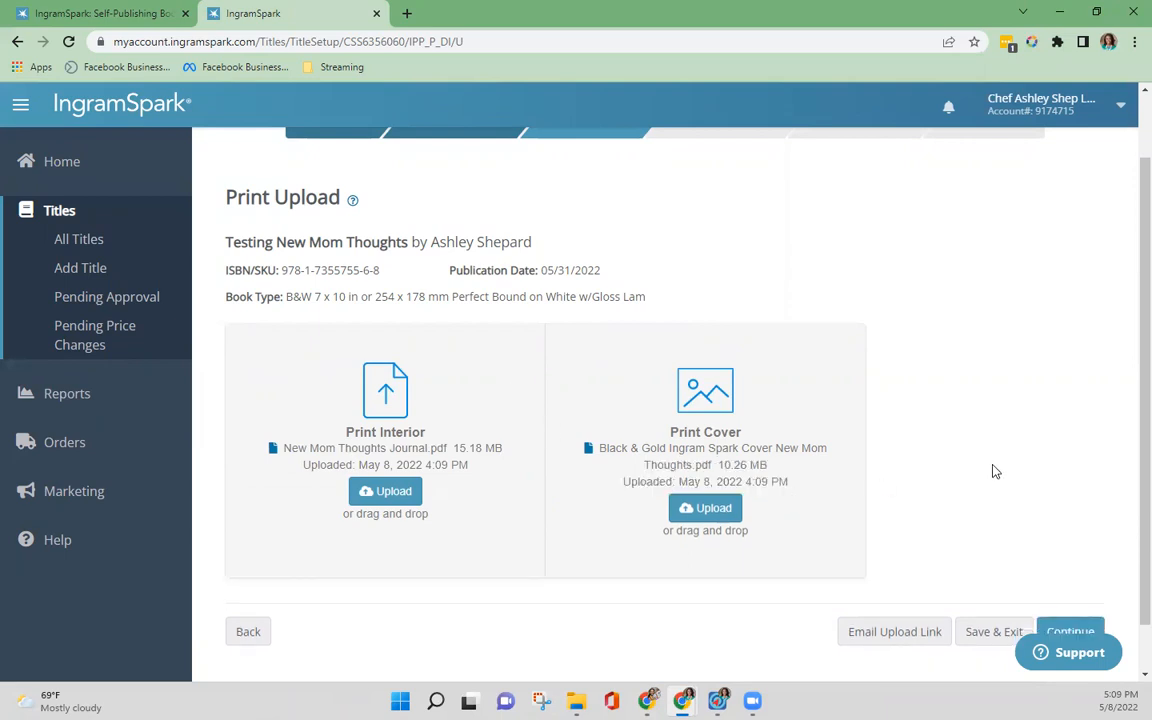
scroll(993, 467, down, 1)
scroll(957, 428, up, 1)
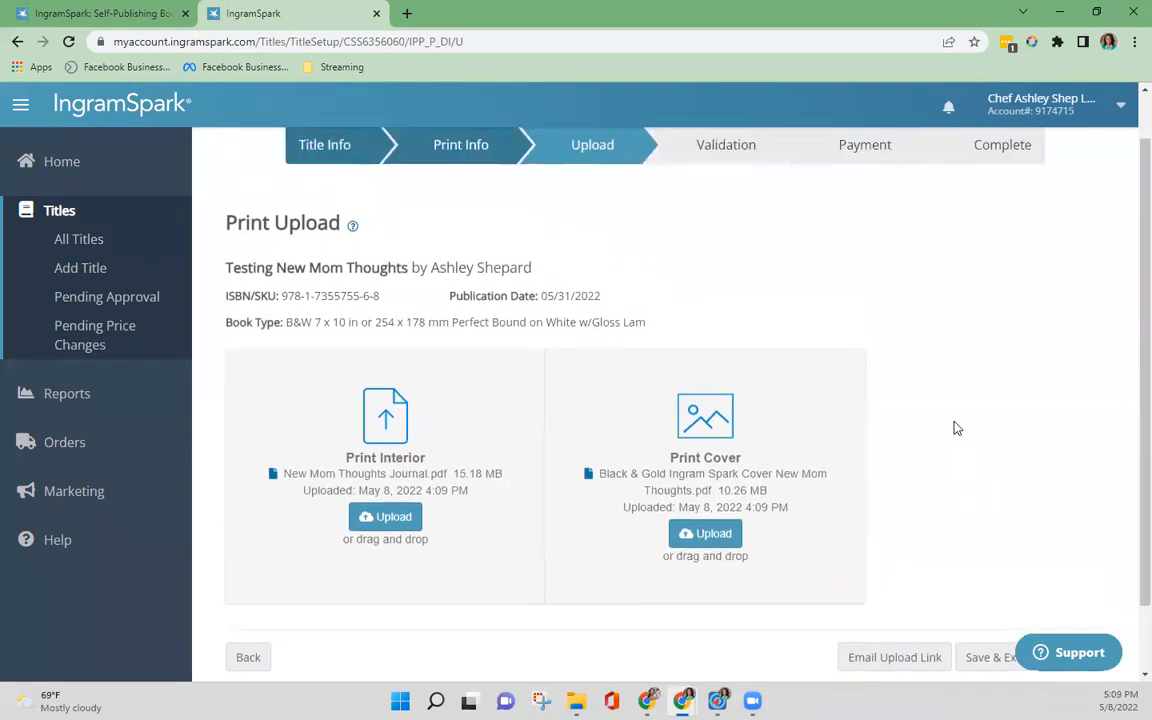
scroll(938, 399, down, 1)
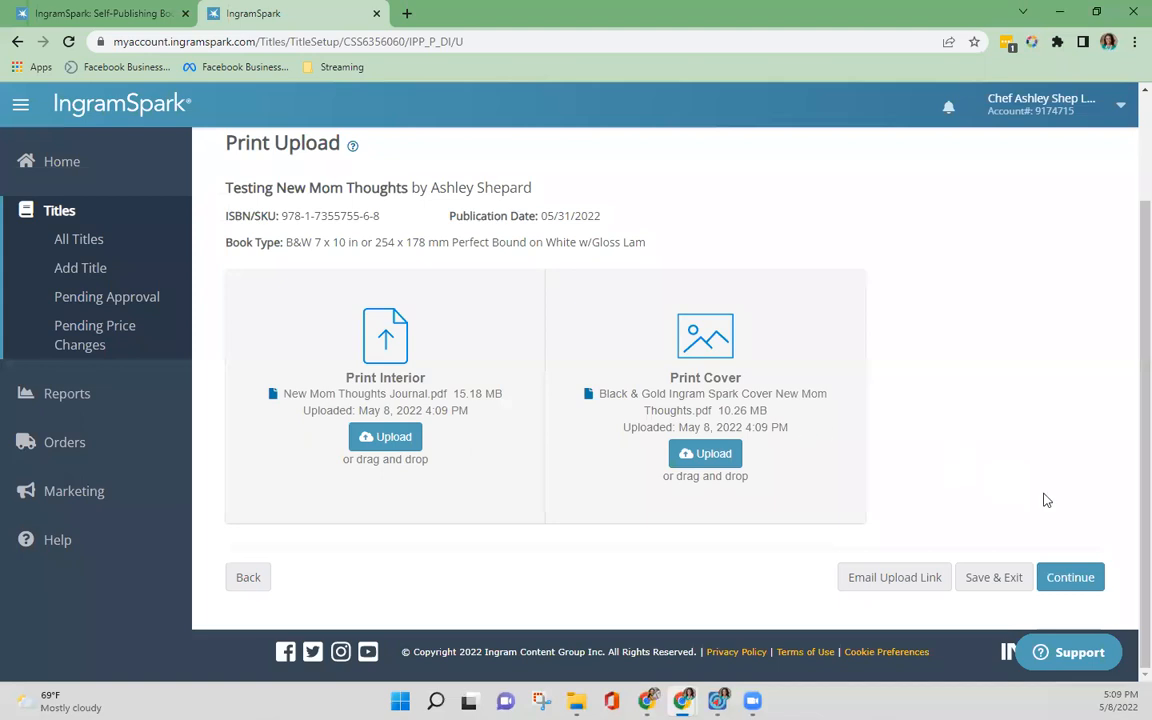
click(1071, 580)
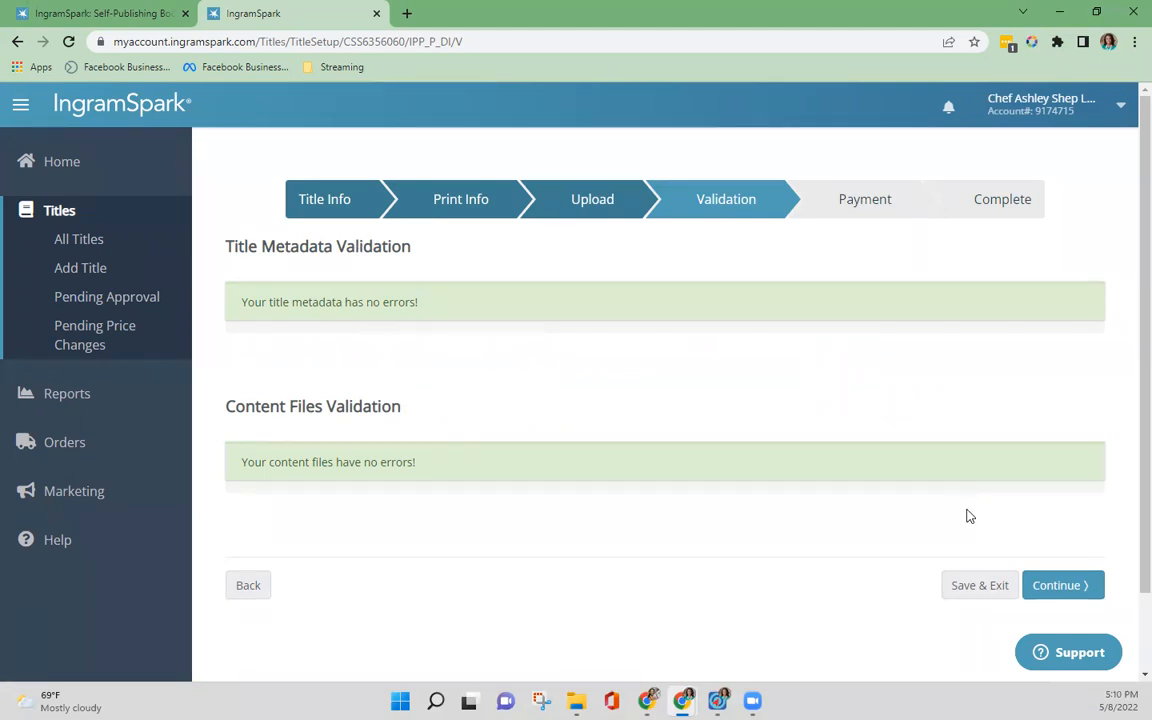
Step: Continue past validation to the payment stage, review the print details and order summary, and activate the promotion code field without entering a code
click(1060, 588)
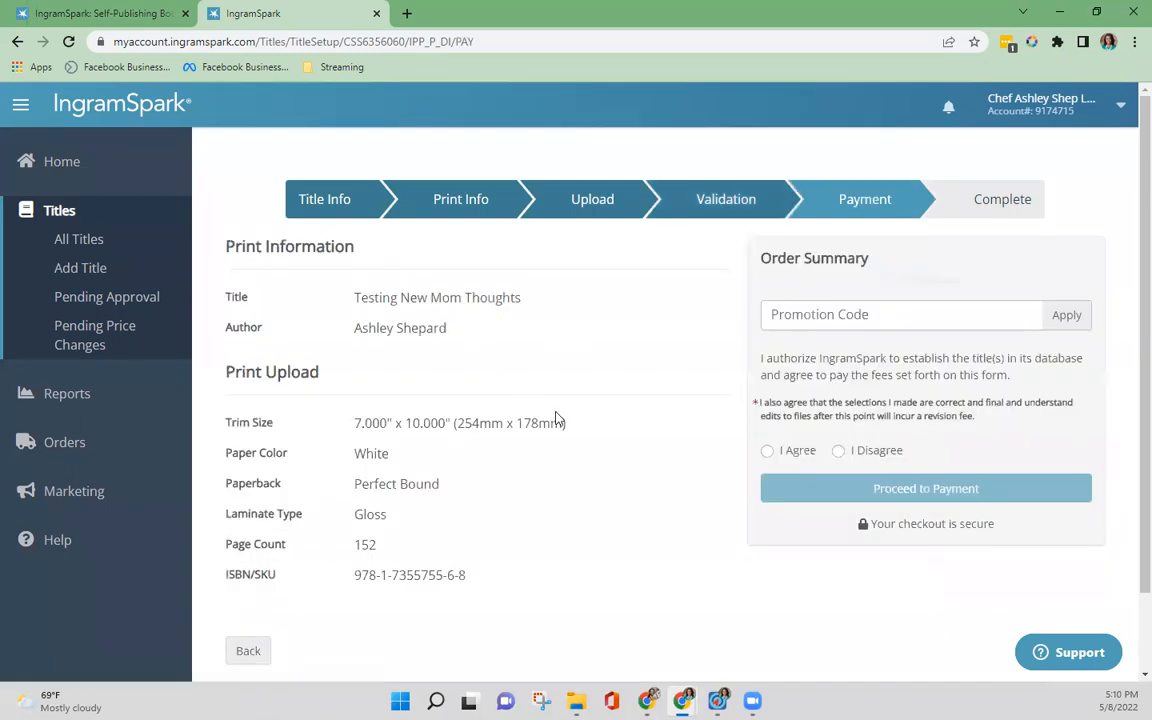
scroll(576, 380, down, 2)
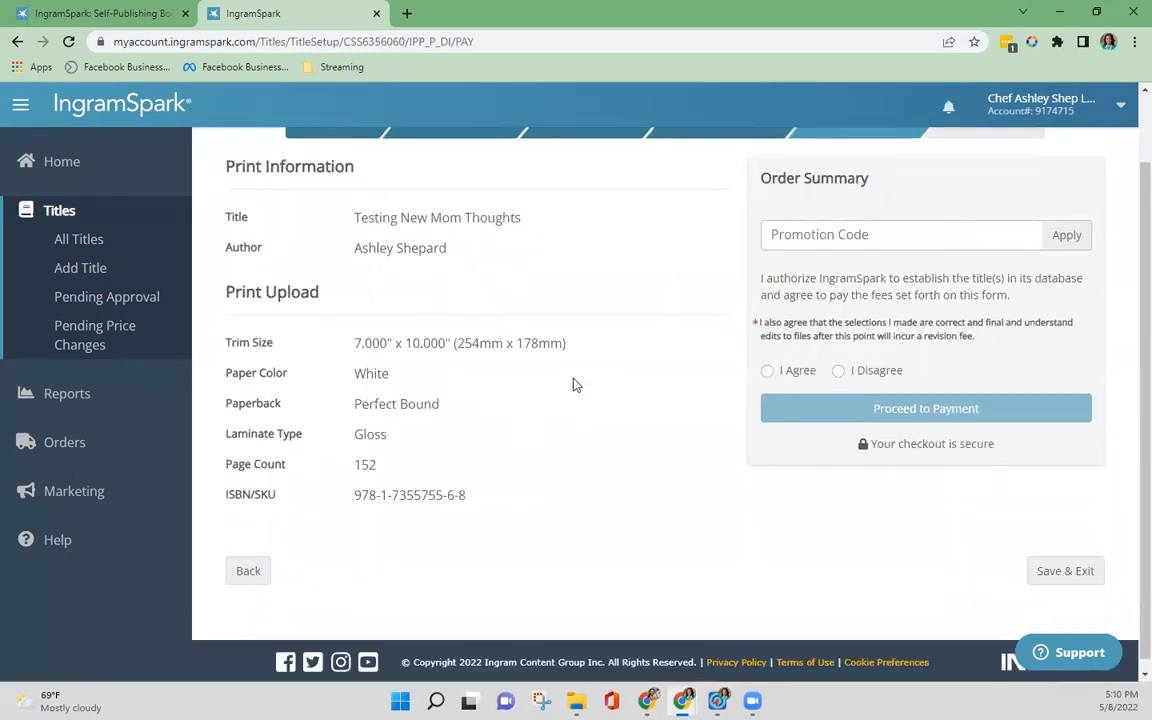
scroll(576, 380, up, 2)
click(824, 308)
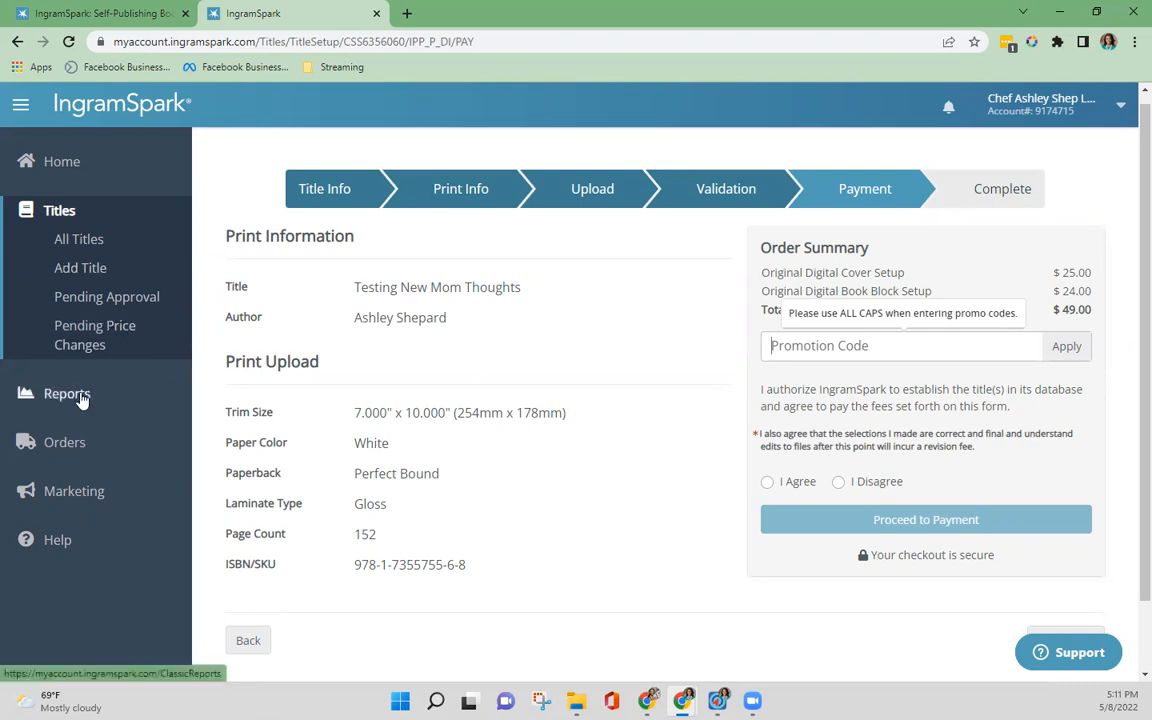
Step: Go to the list of all titles and examine the available actions for the Perfect Bound Daniel Fast journal and the format of its Case Laminate edition
click(62, 214)
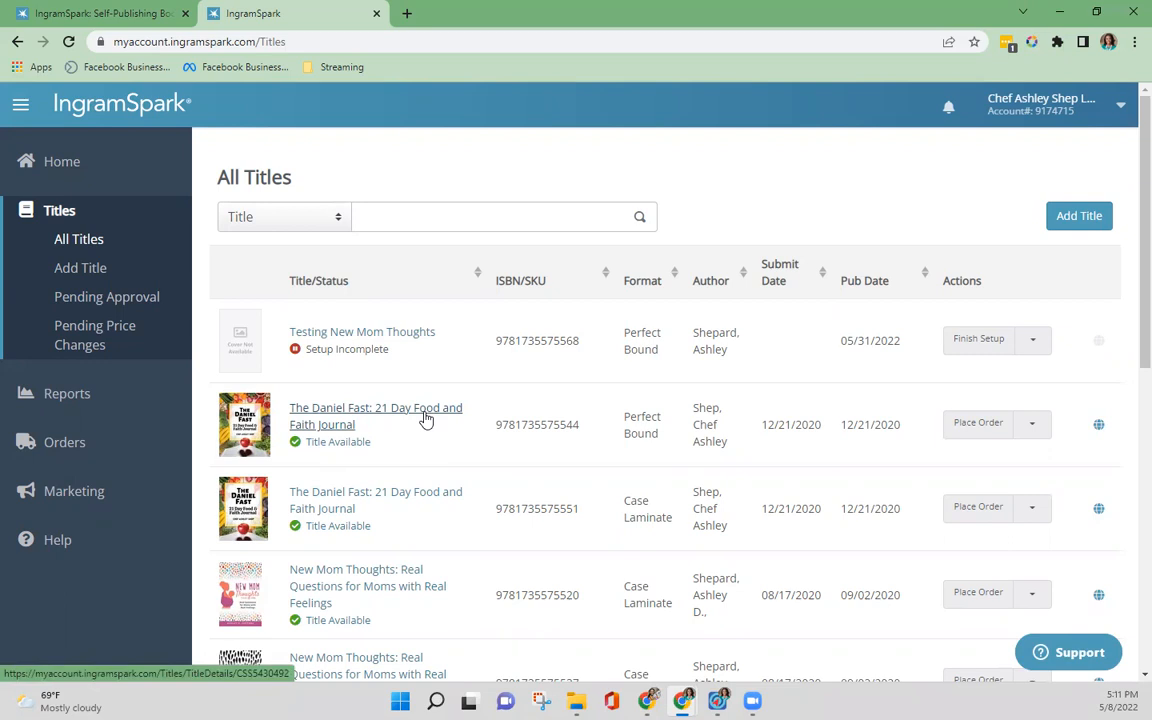
click(1033, 426)
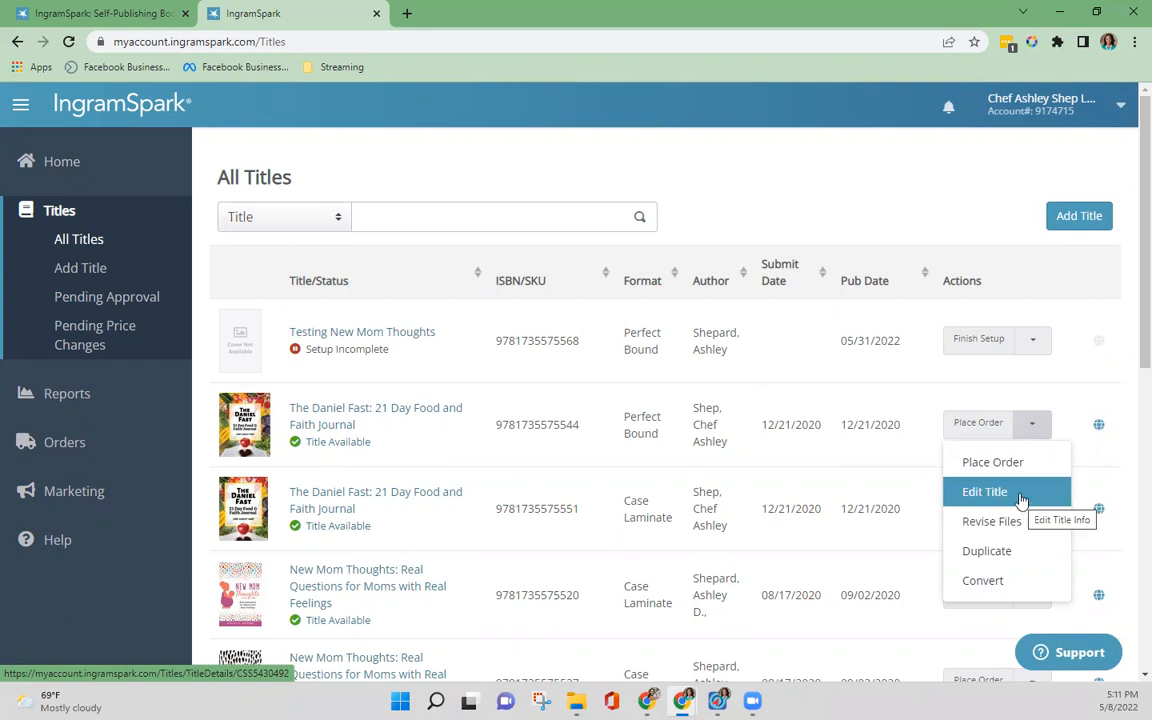
click(977, 206)
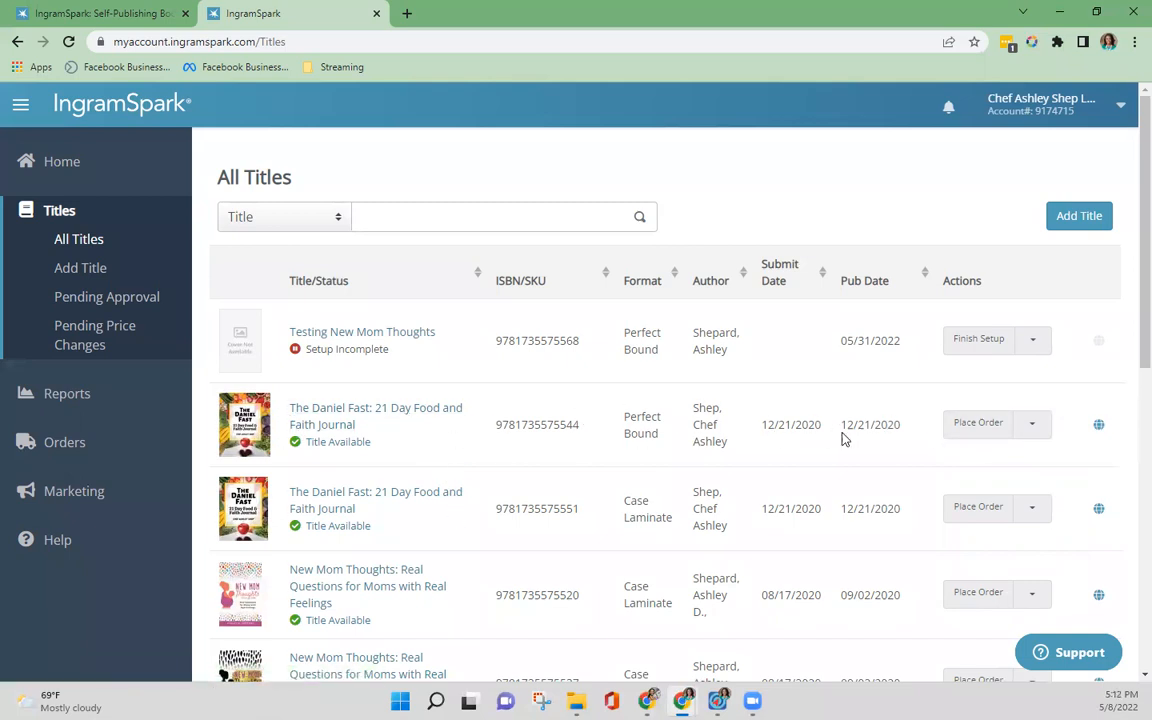
click(1031, 437)
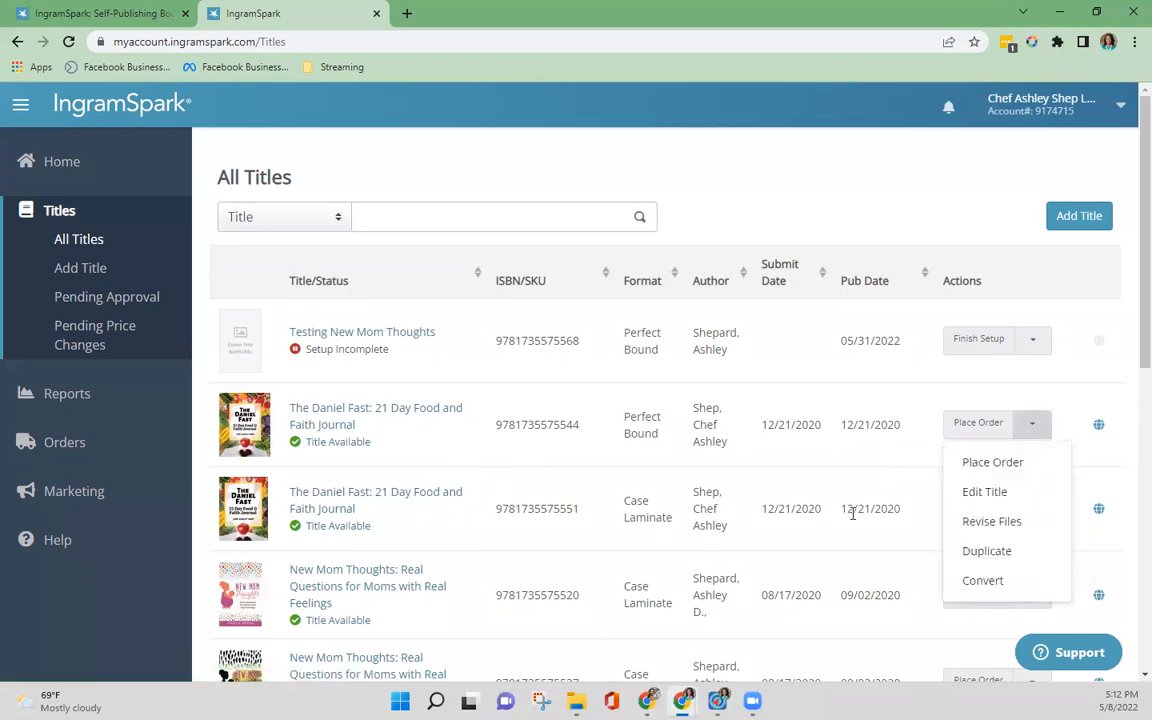
drag(624, 500, 673, 516)
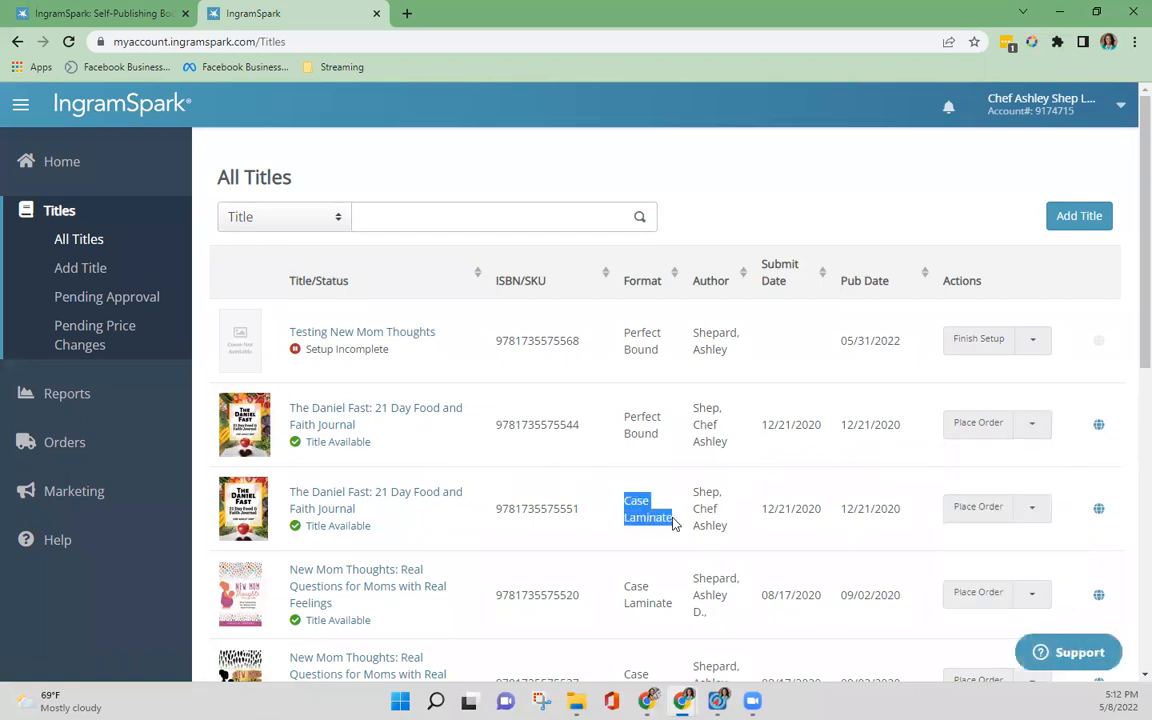